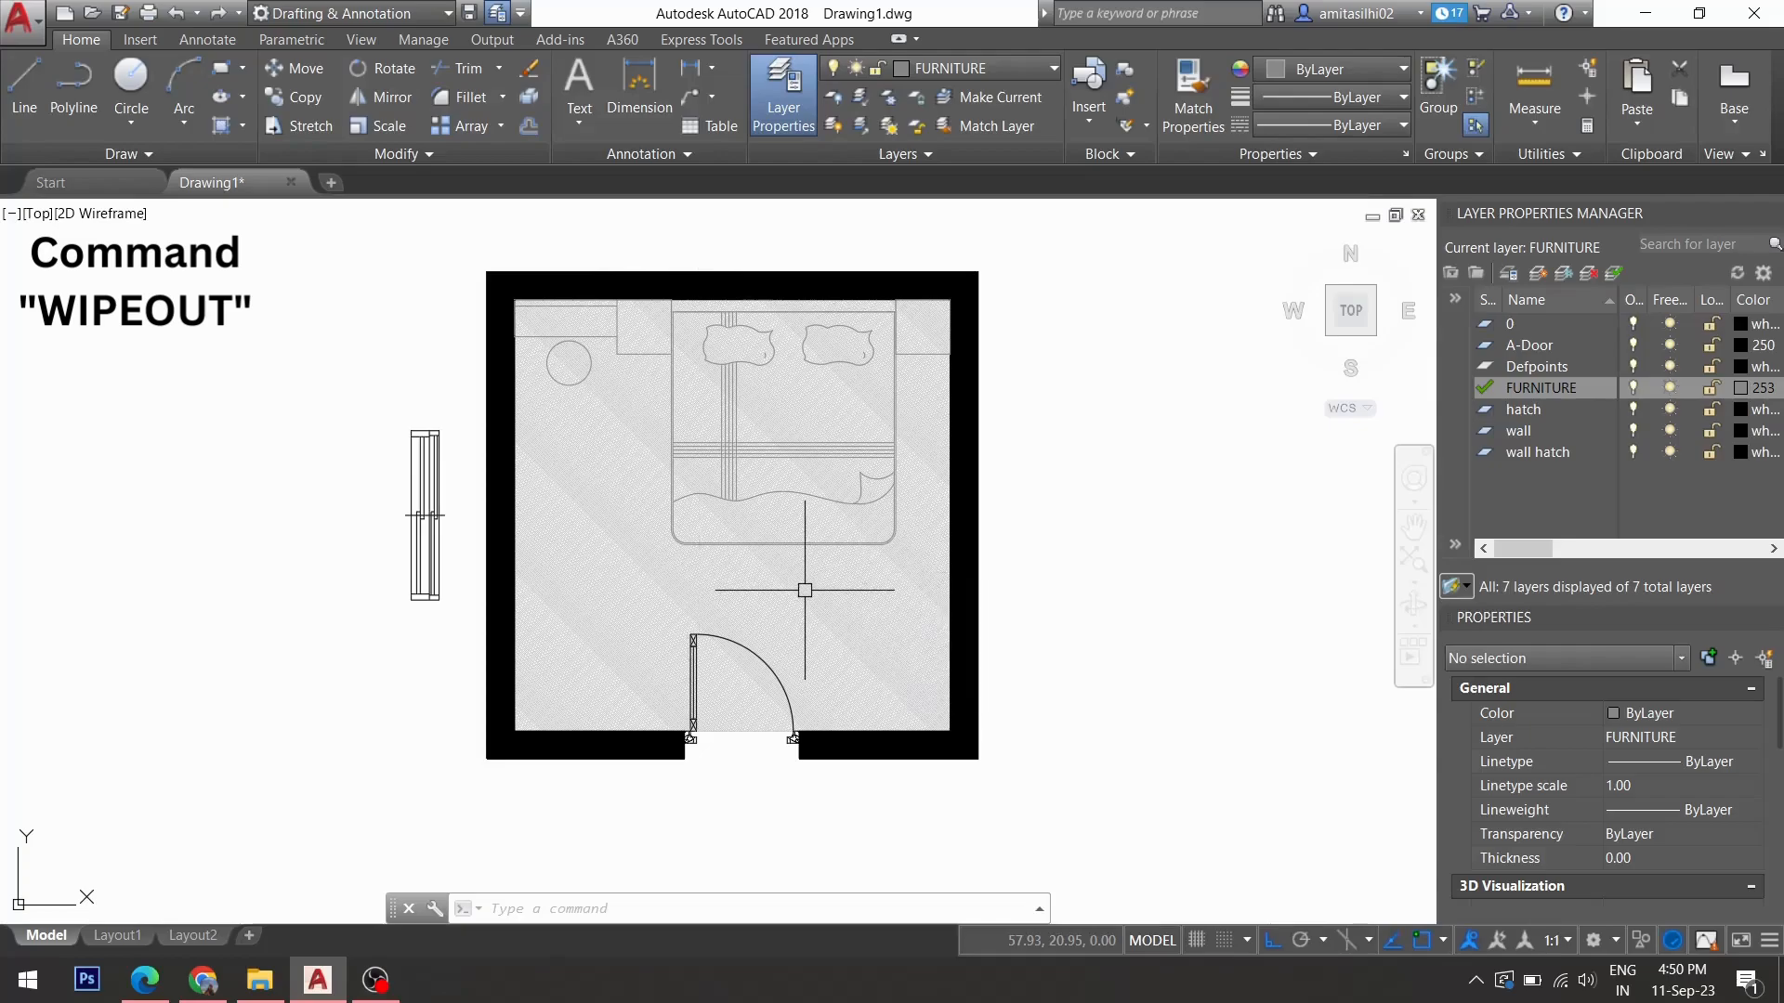
Create a polygonal wipeout covering the desk and the adjoining nightstand on the left side of the bed.
type("ipeout")
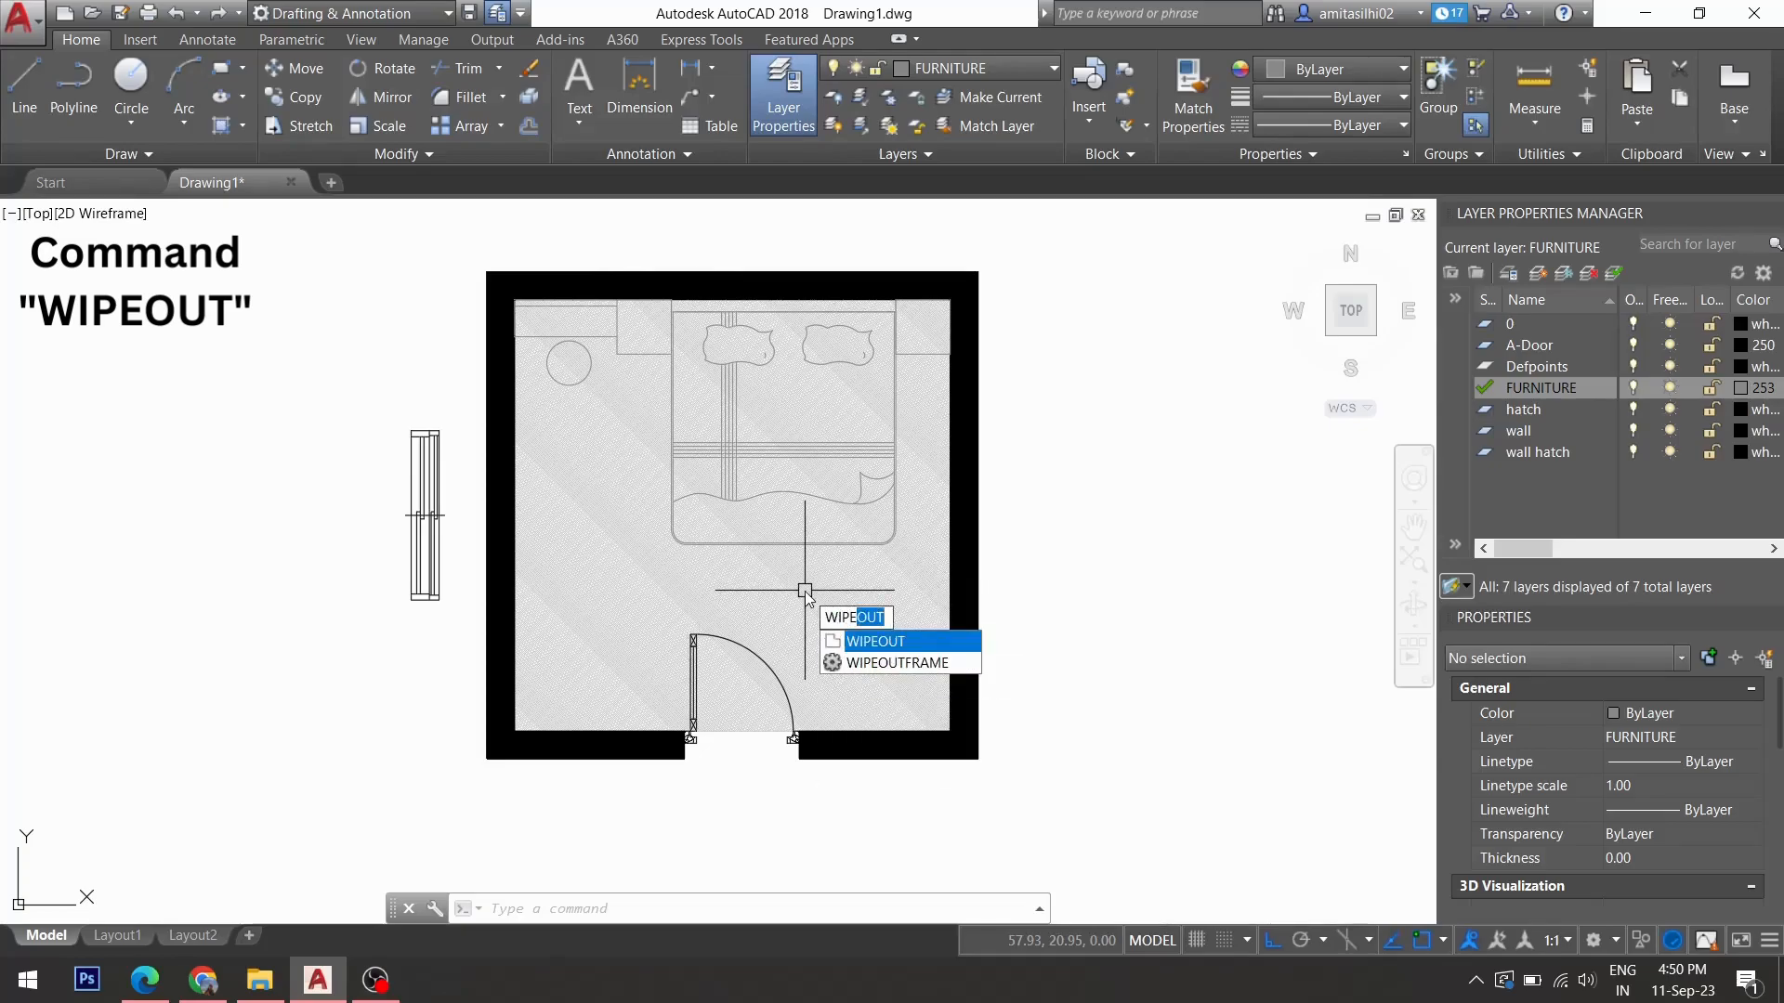
key("Return")
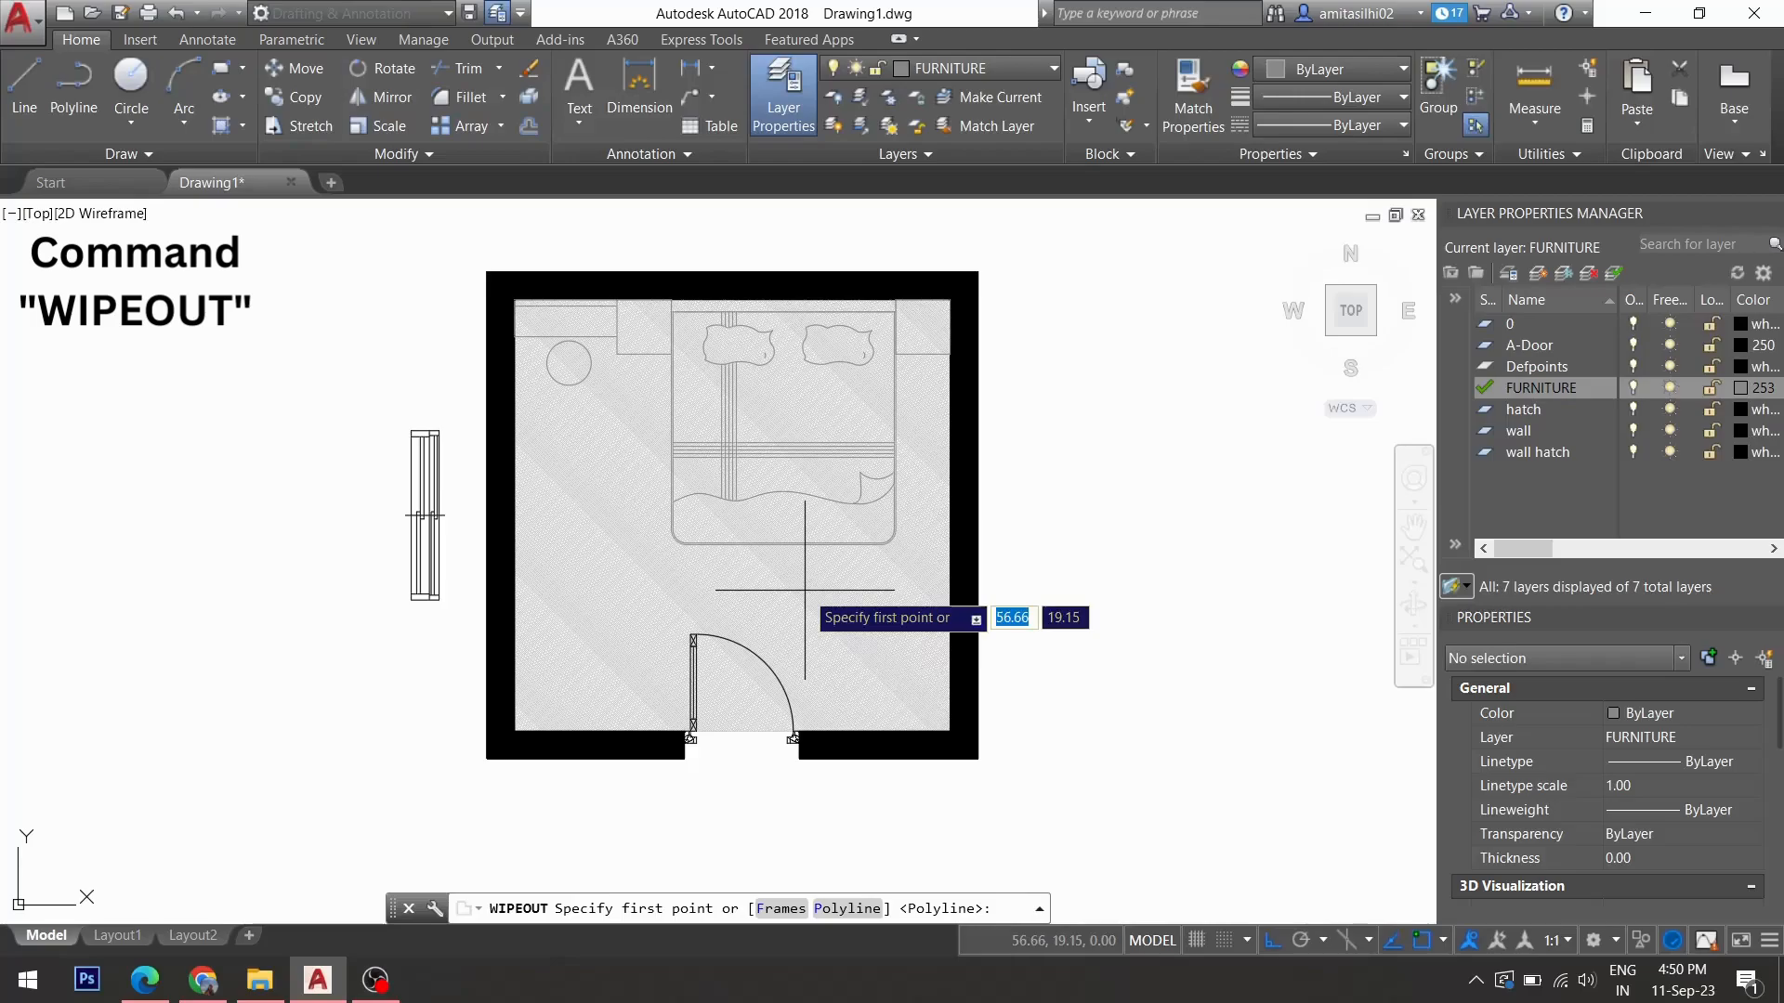
left_click(515, 299)
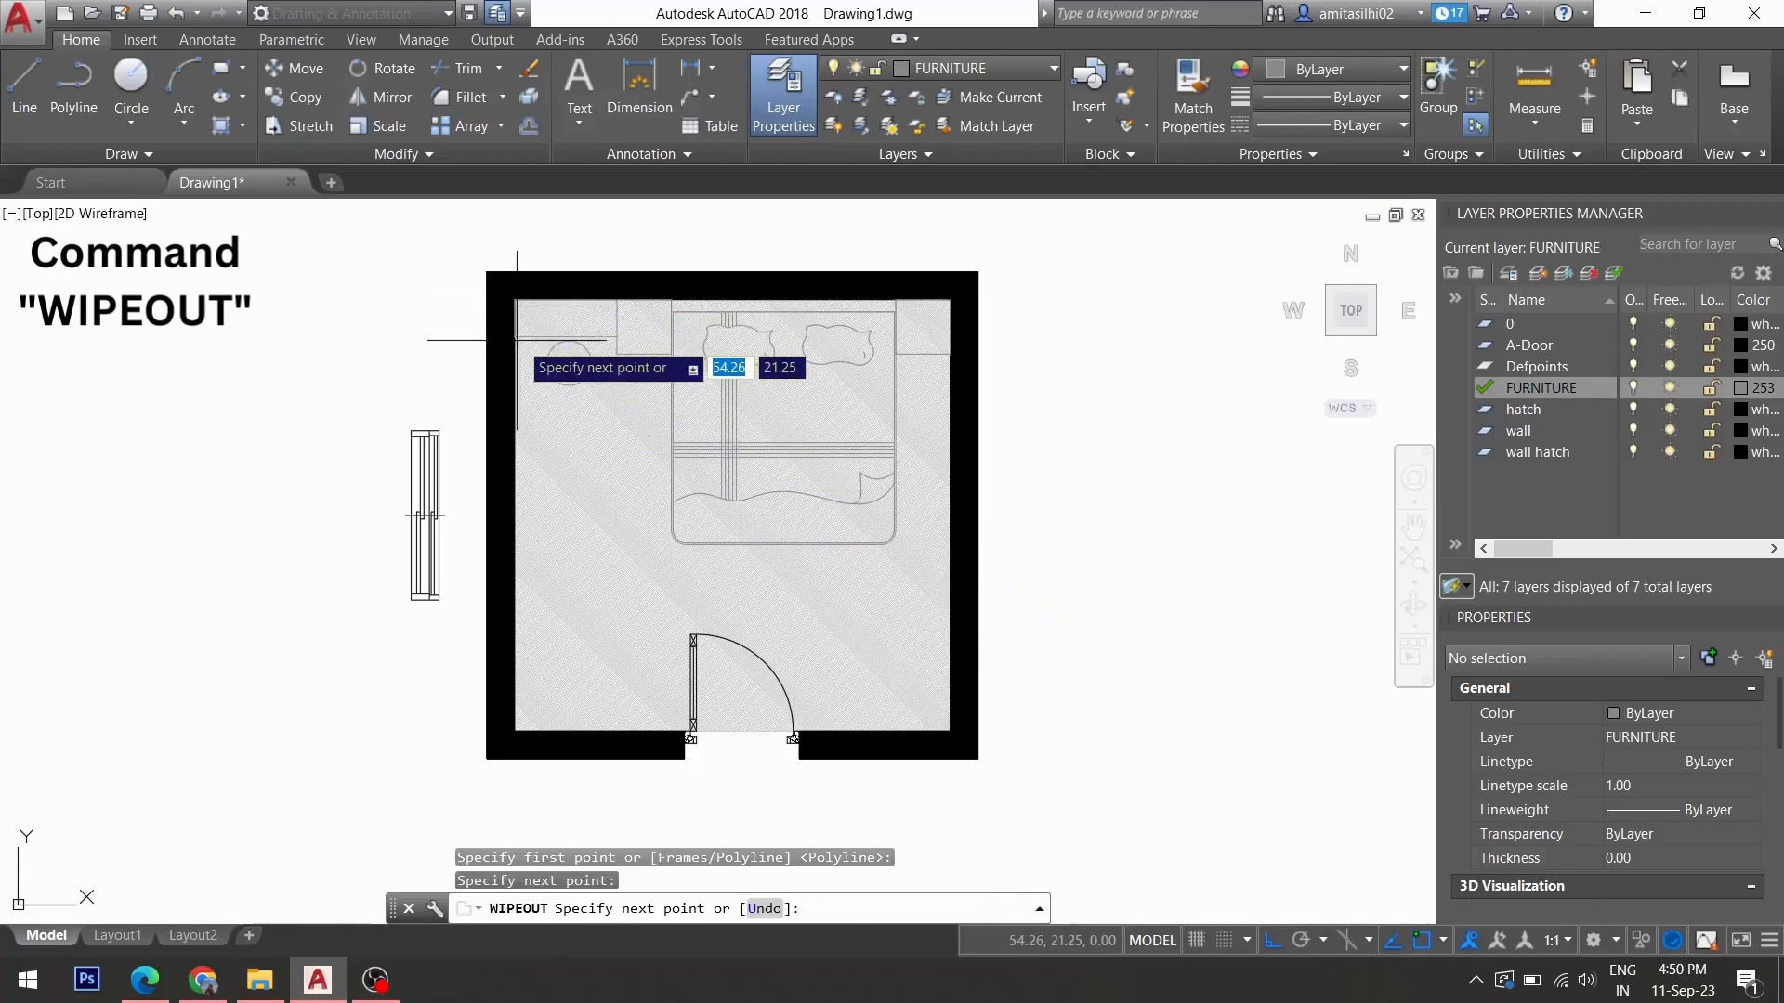
left_click(617, 342)
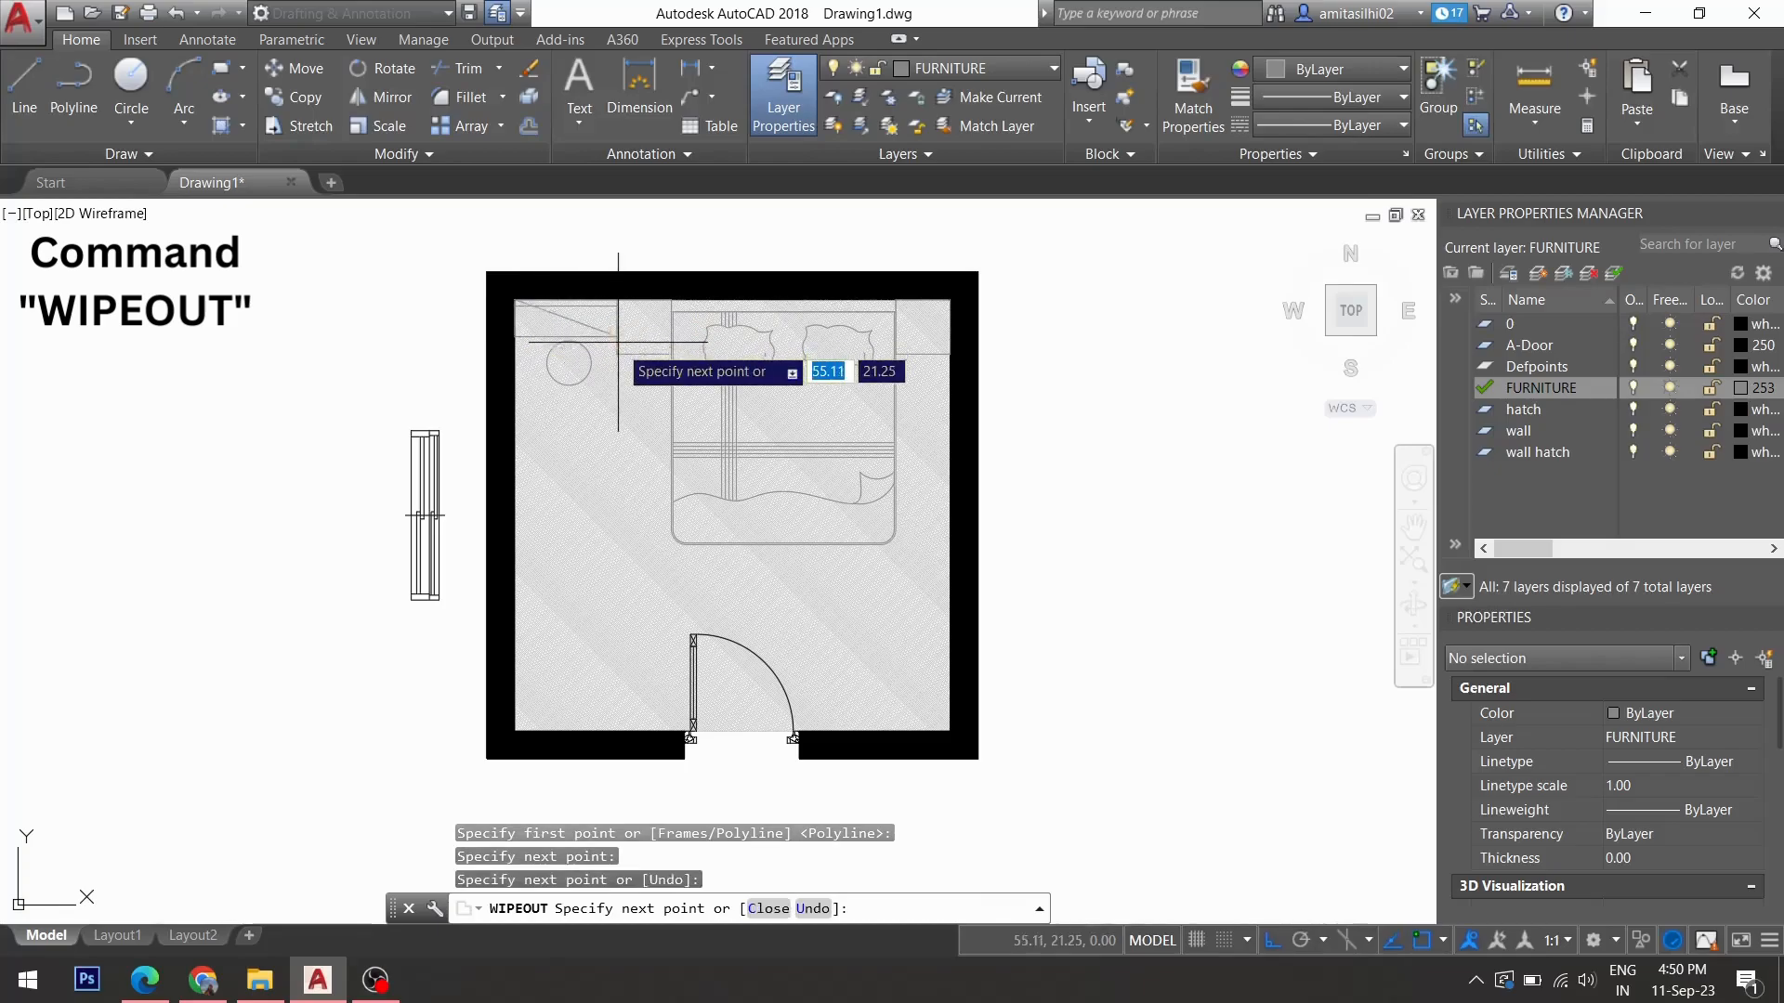
left_click(616, 353)
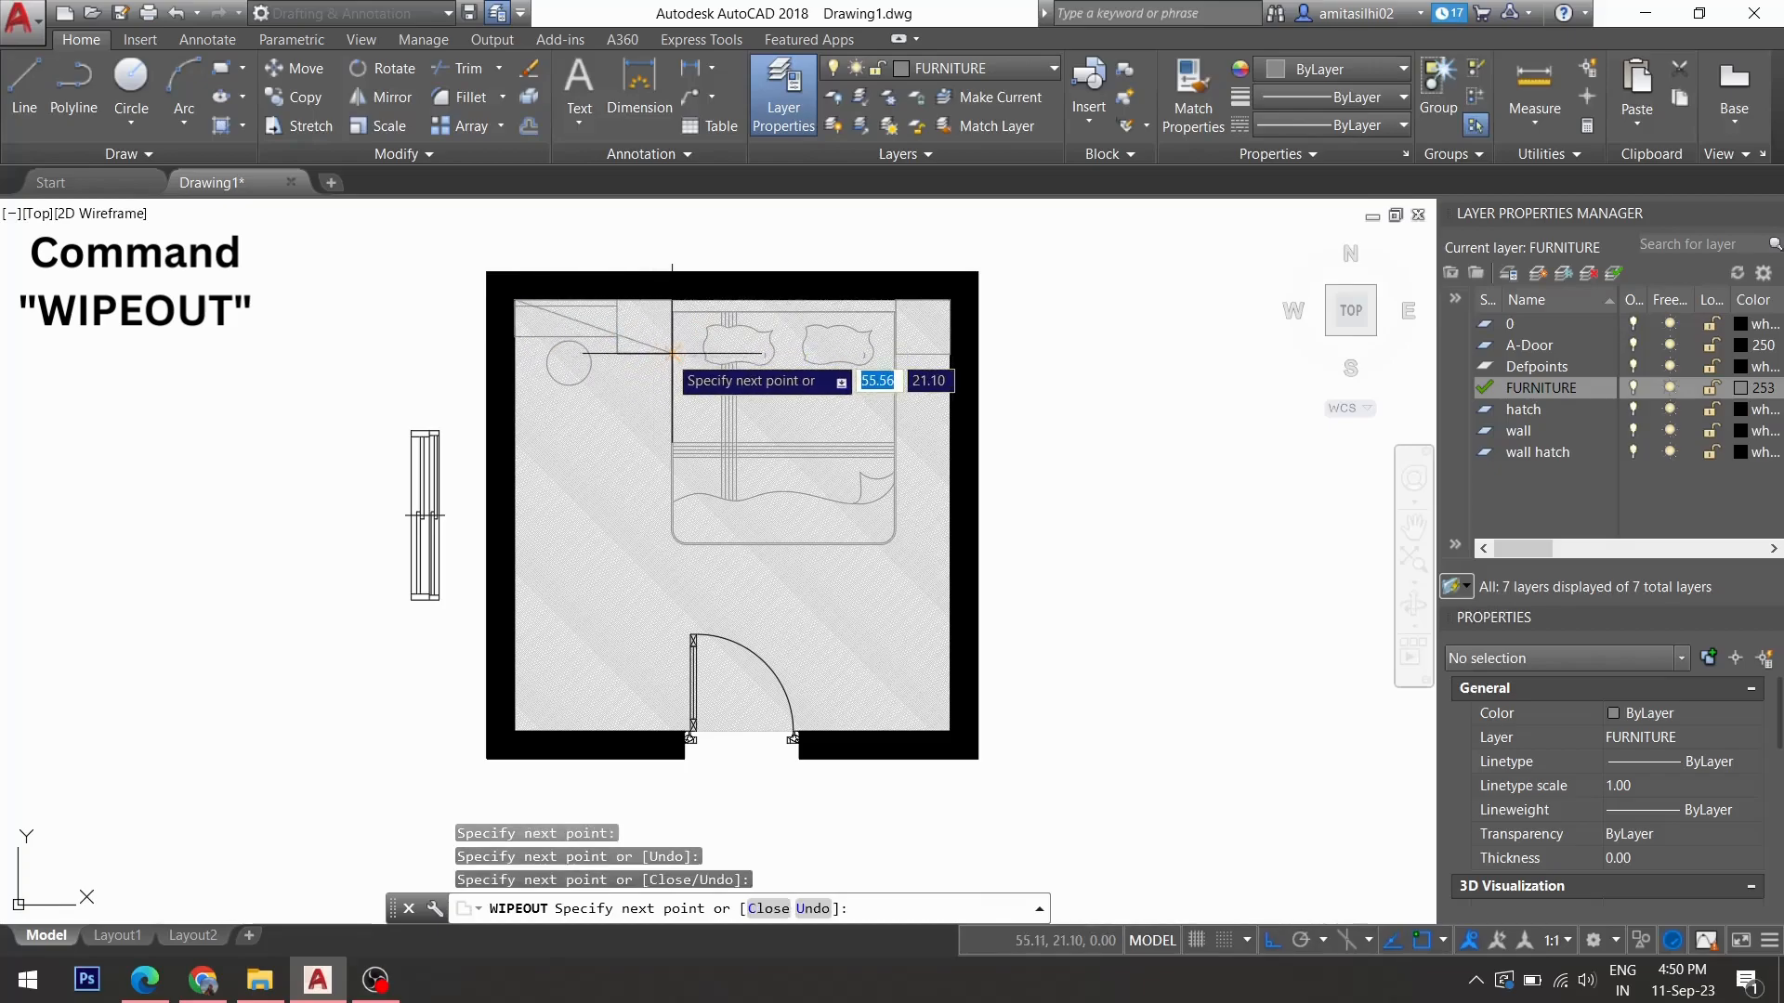
left_click(672, 353)
left_click(666, 299)
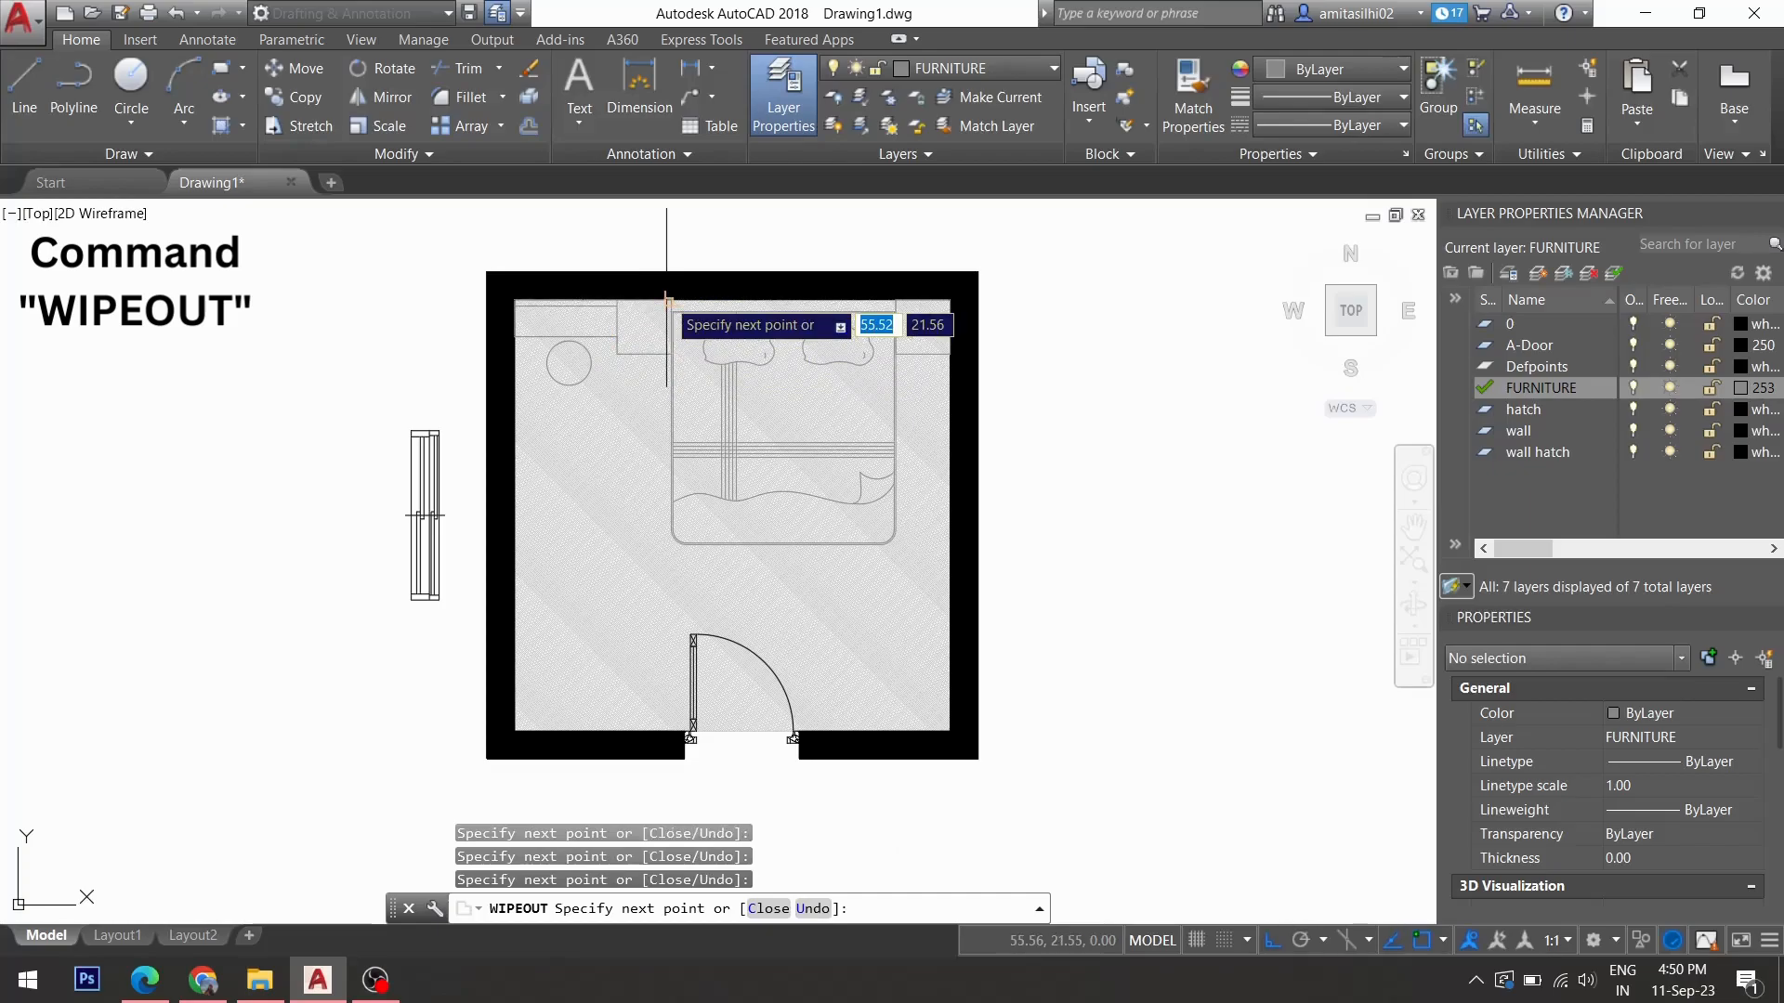
key("Return")
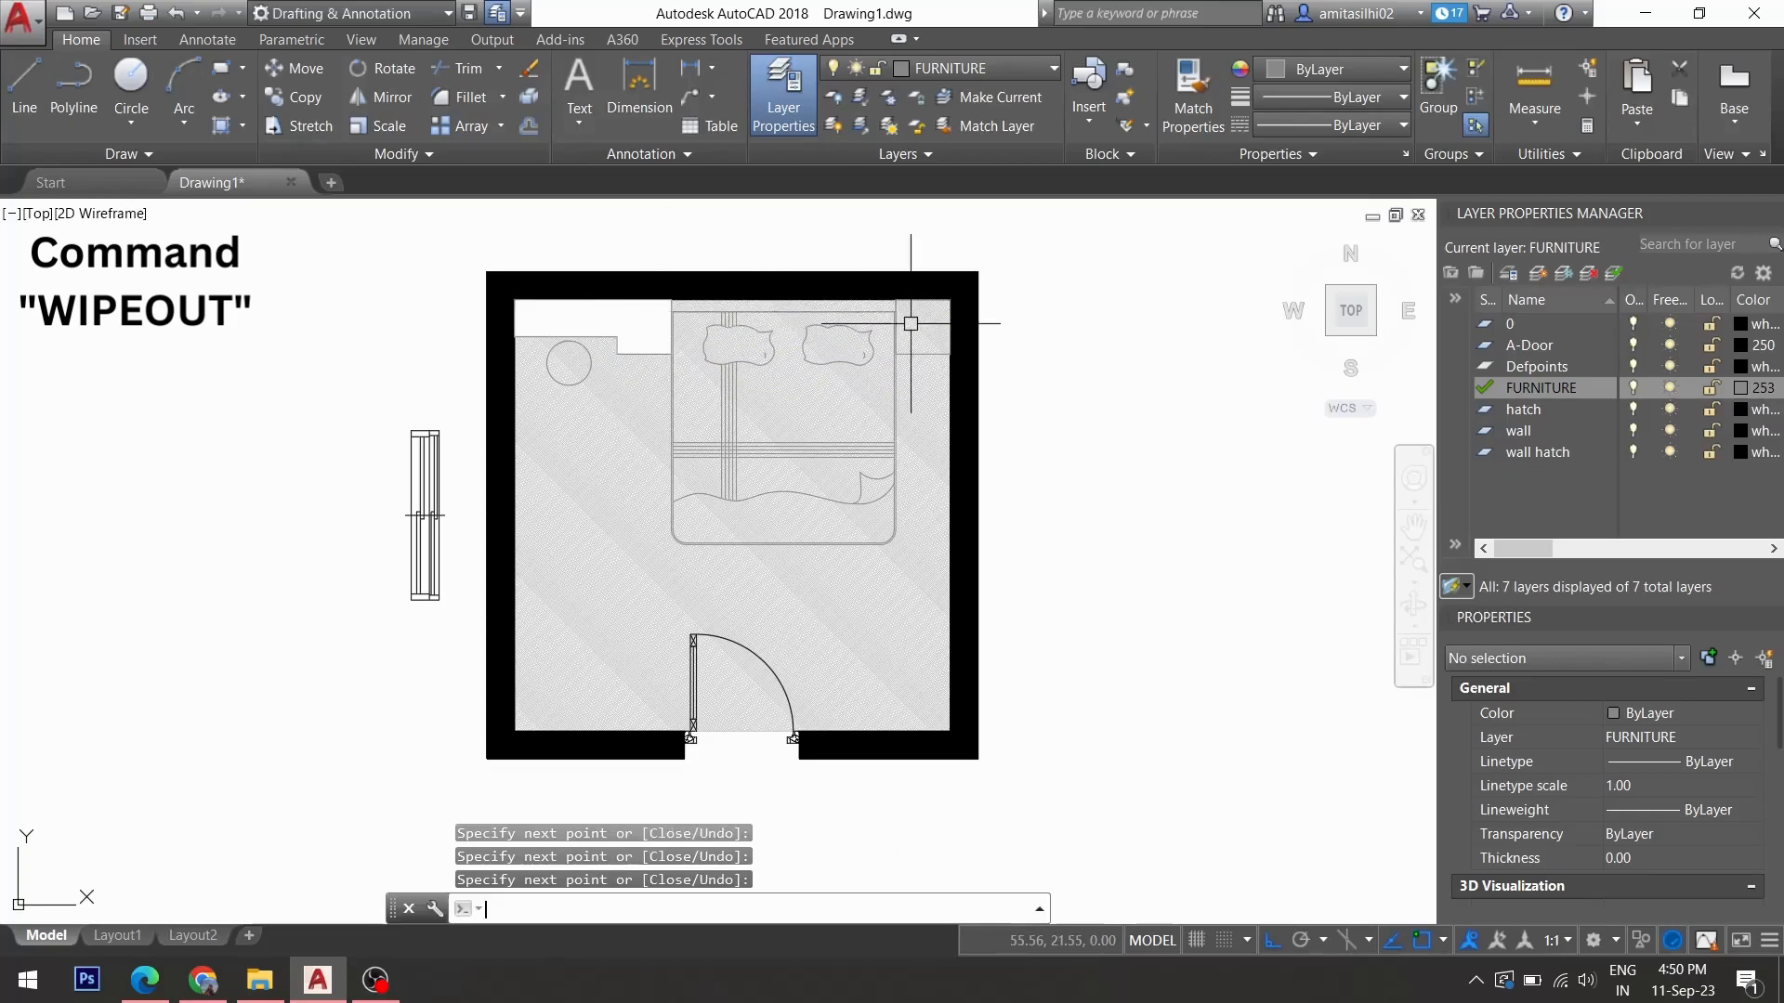
Create a rectangular wipeout over the nightstand between the bed's right side and the wall.
key("Return")
left_click(896, 299)
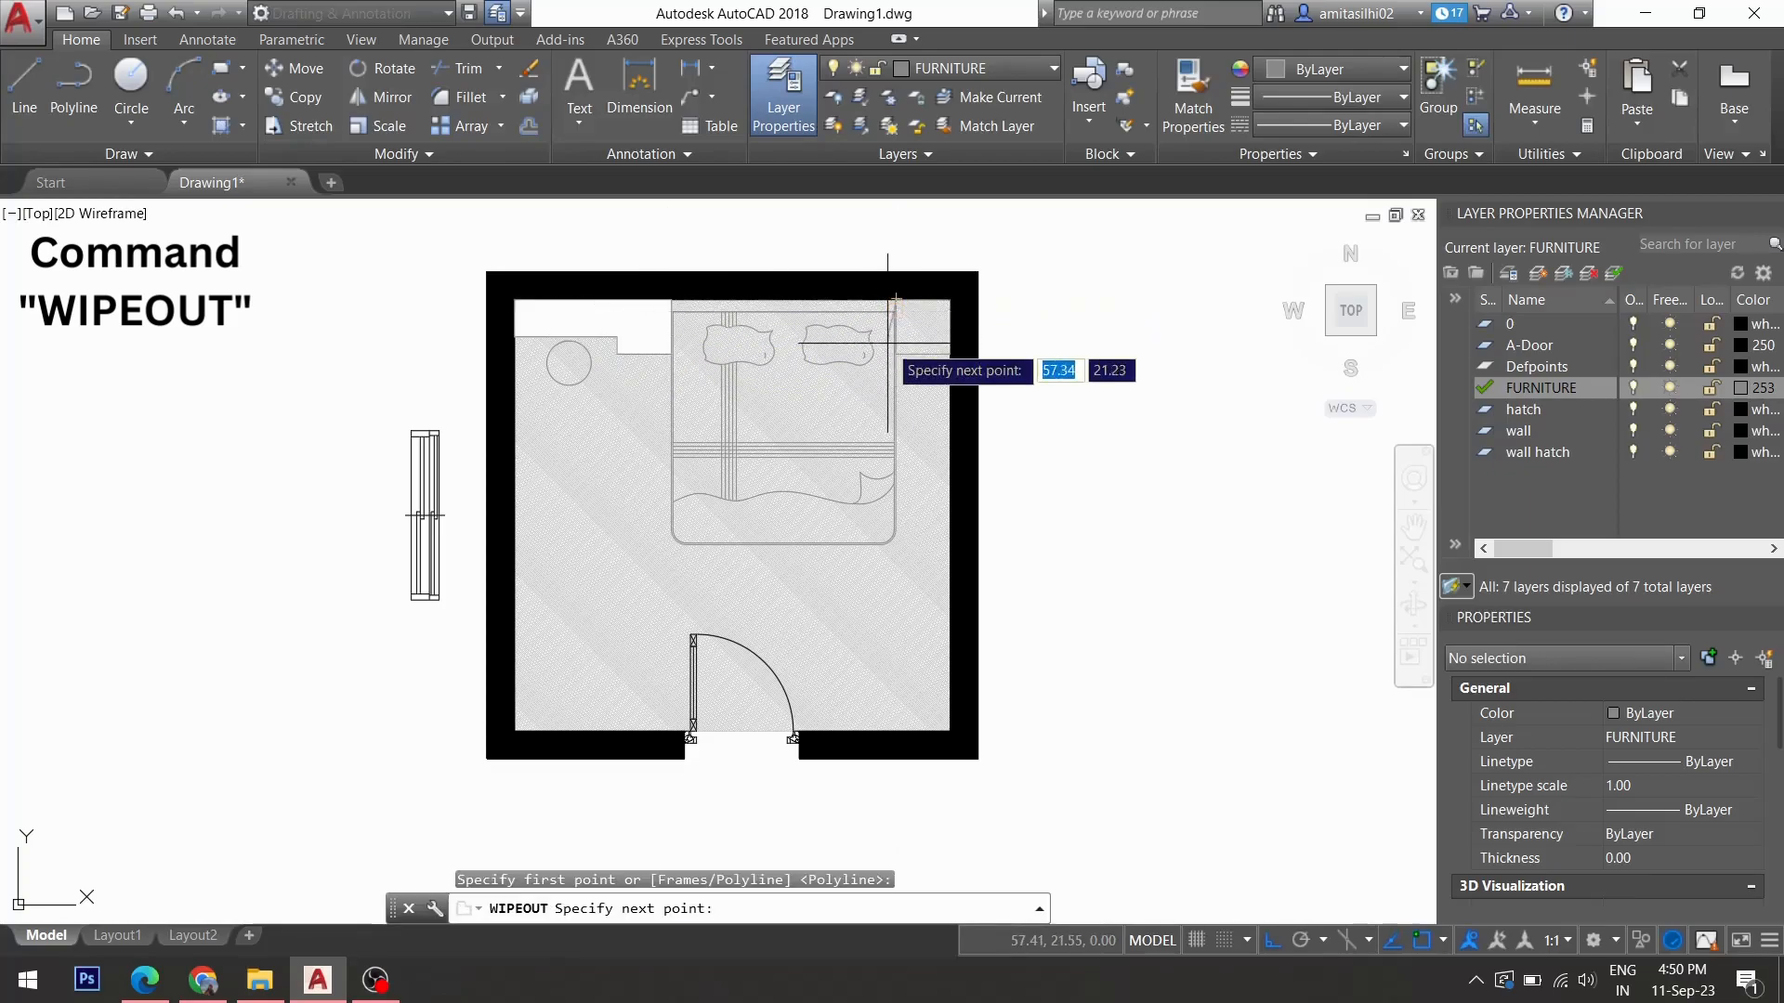
left_click(895, 353)
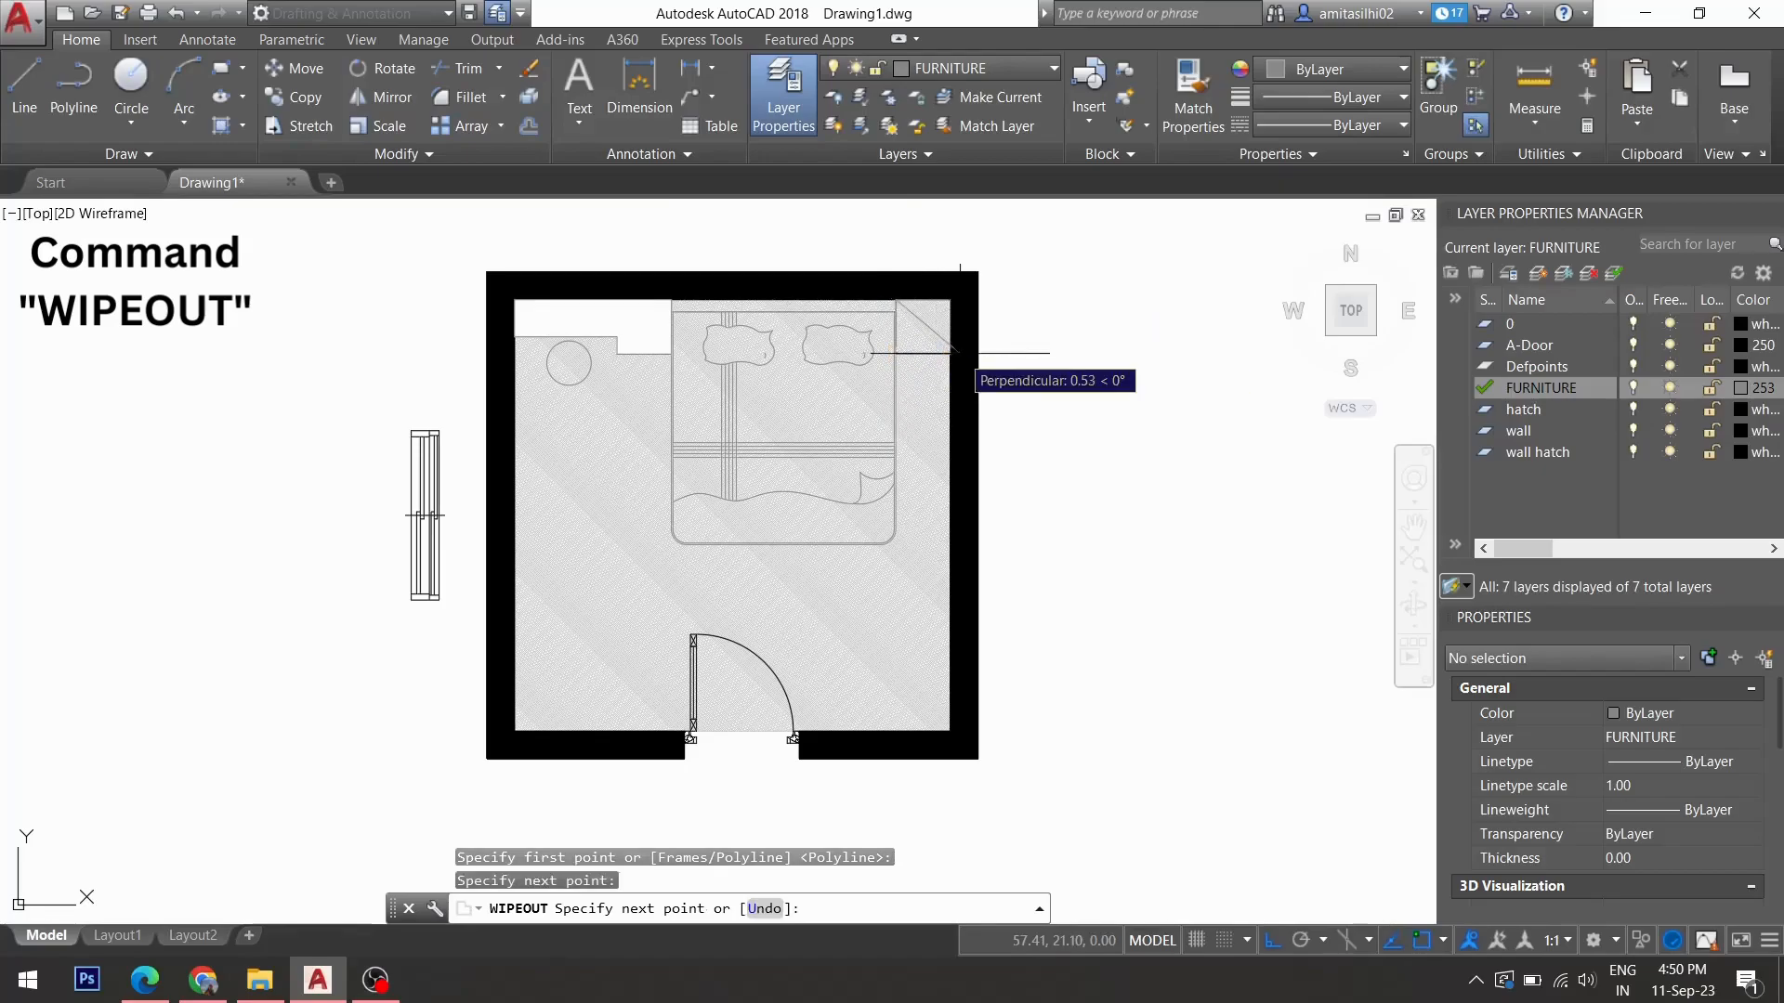
left_click(950, 353)
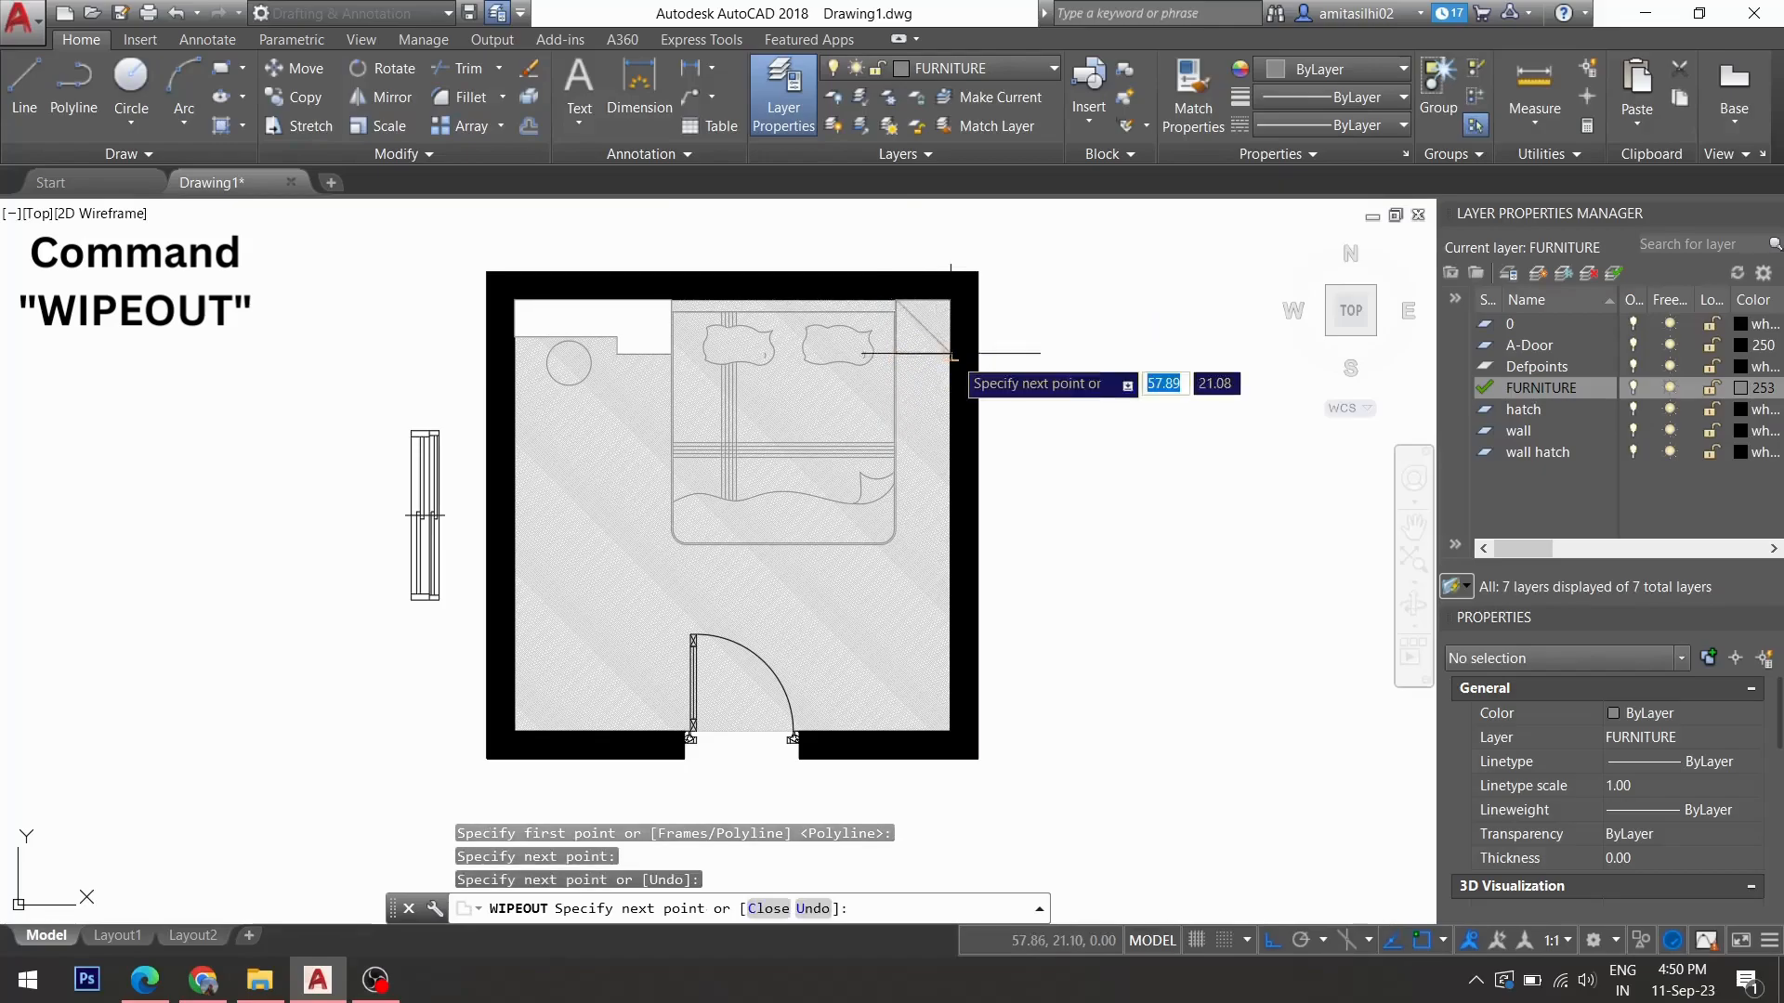
left_click(949, 300)
key("Return")
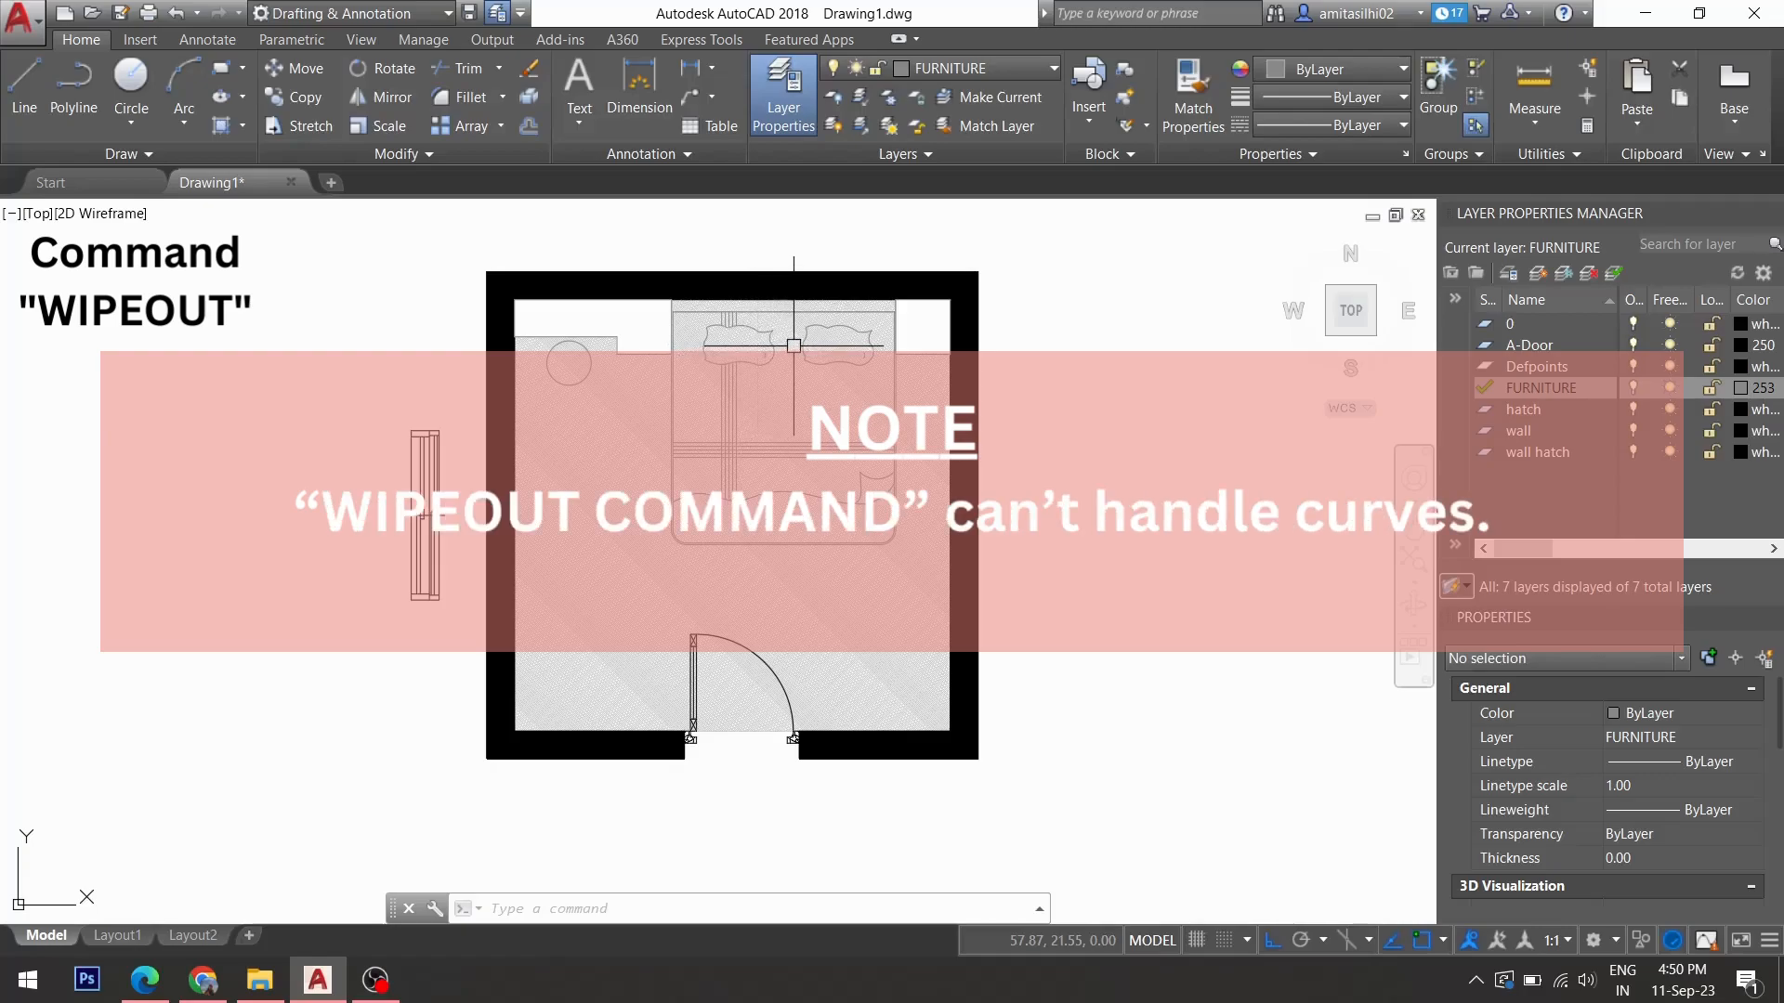
Create a wipeout over the whole bed, approximating its two rounded foot corners with short straight segments.
scroll(771, 351, "up", 2)
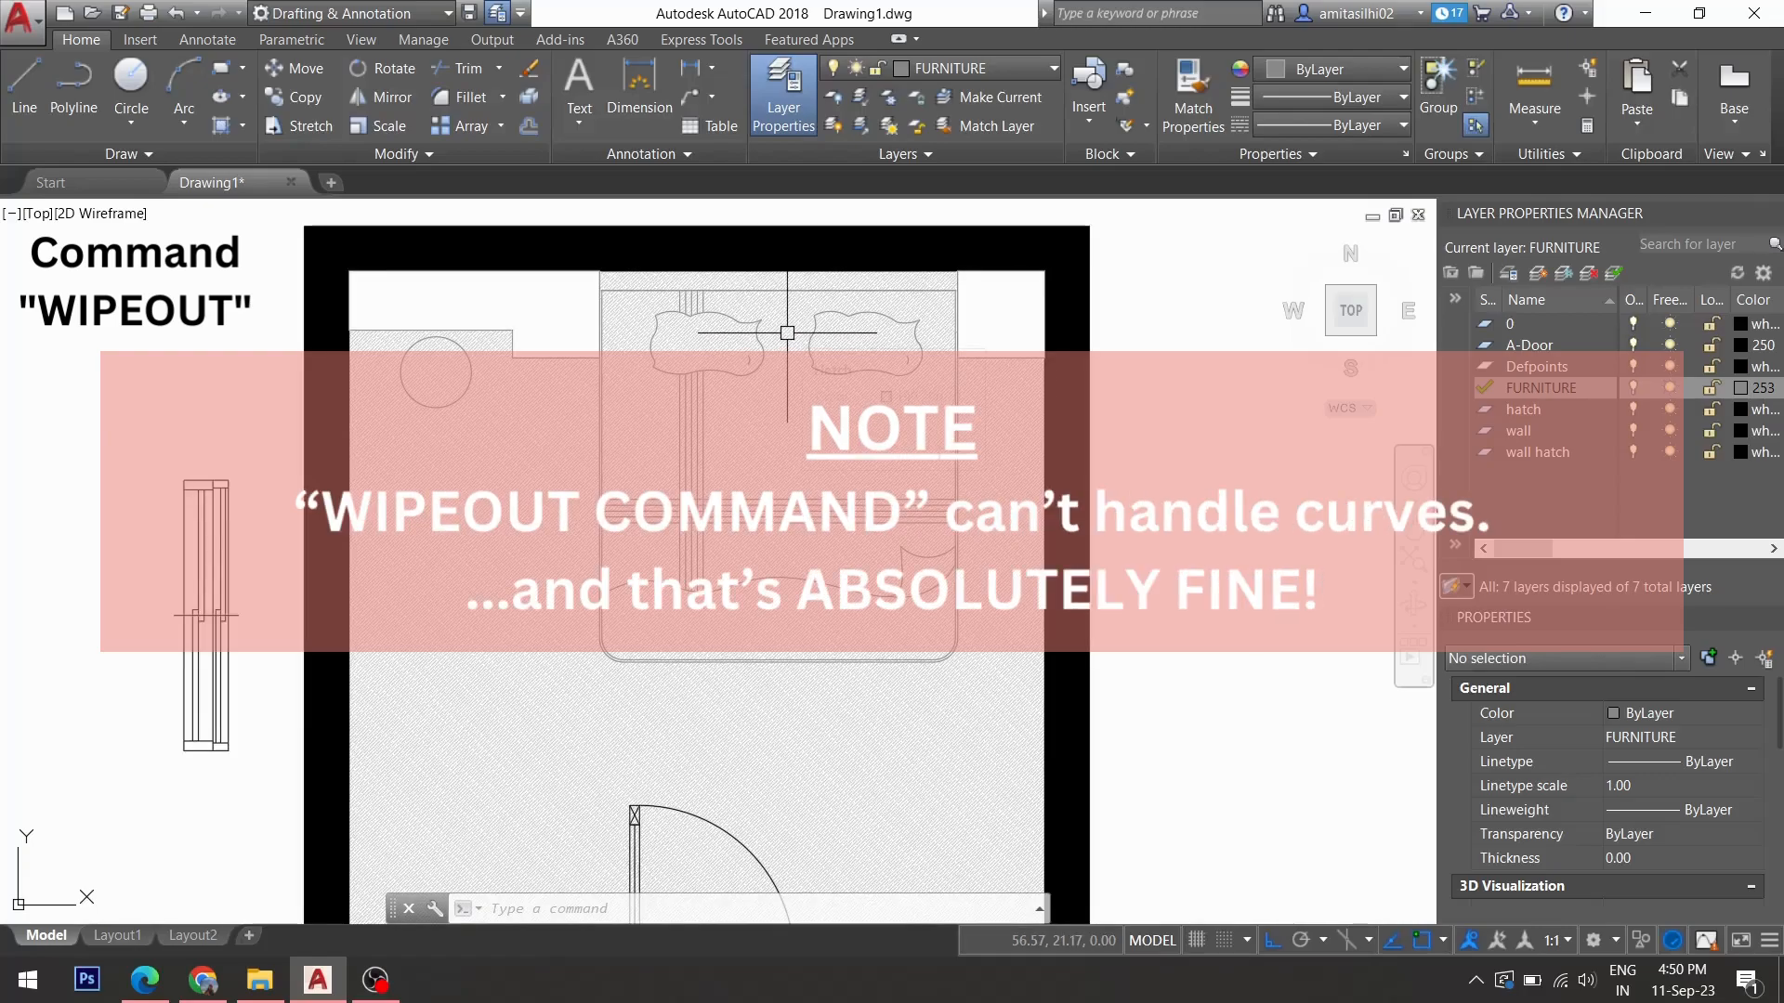
scroll(785, 334, "up", 2)
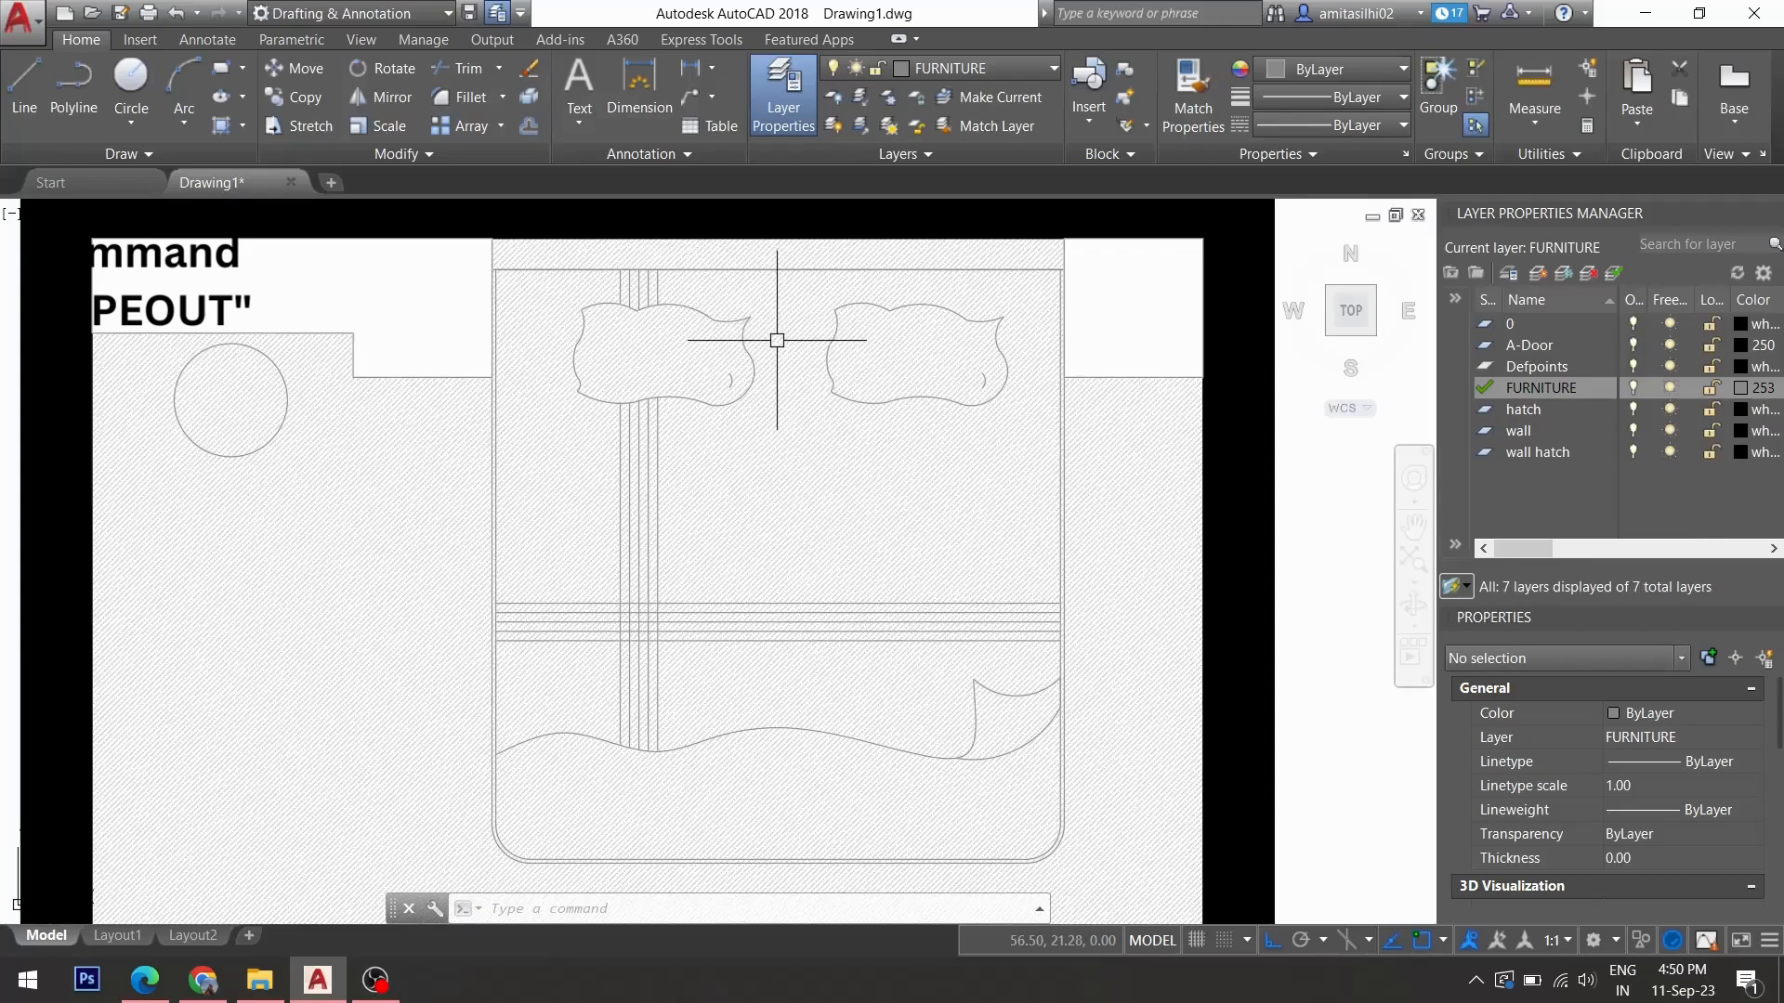
type("wipeout")
key("Return")
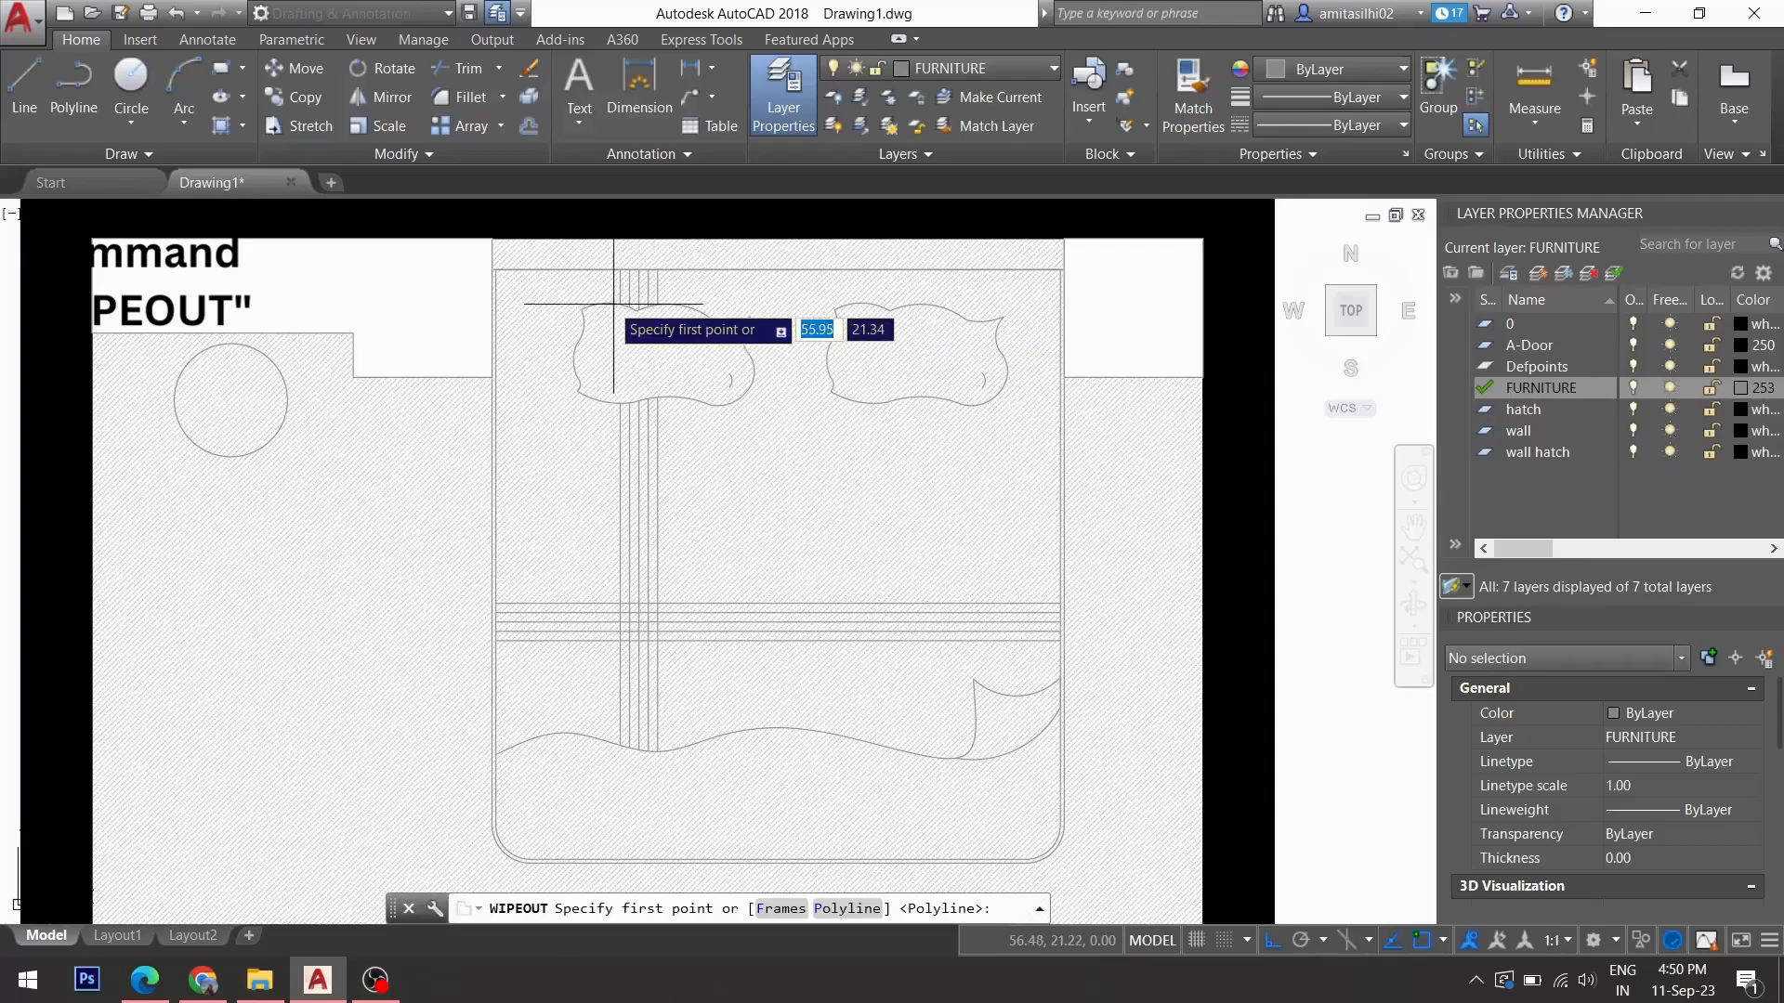
left_click(493, 236)
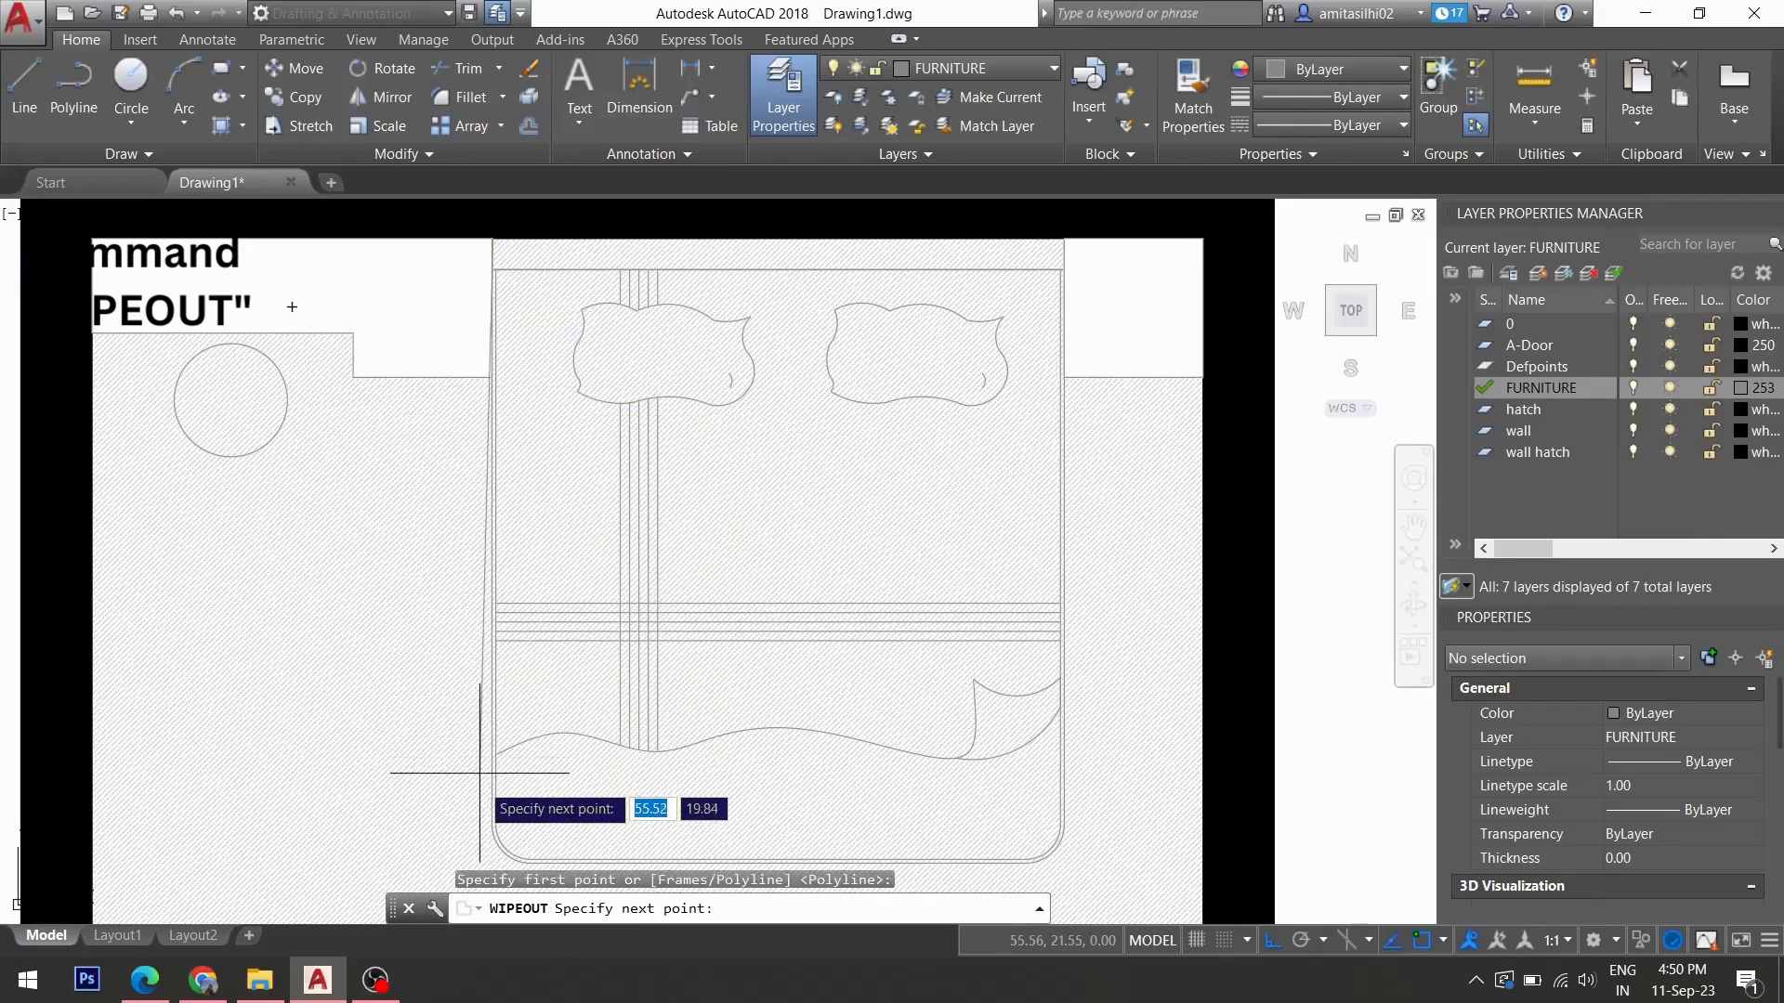
left_click(498, 861)
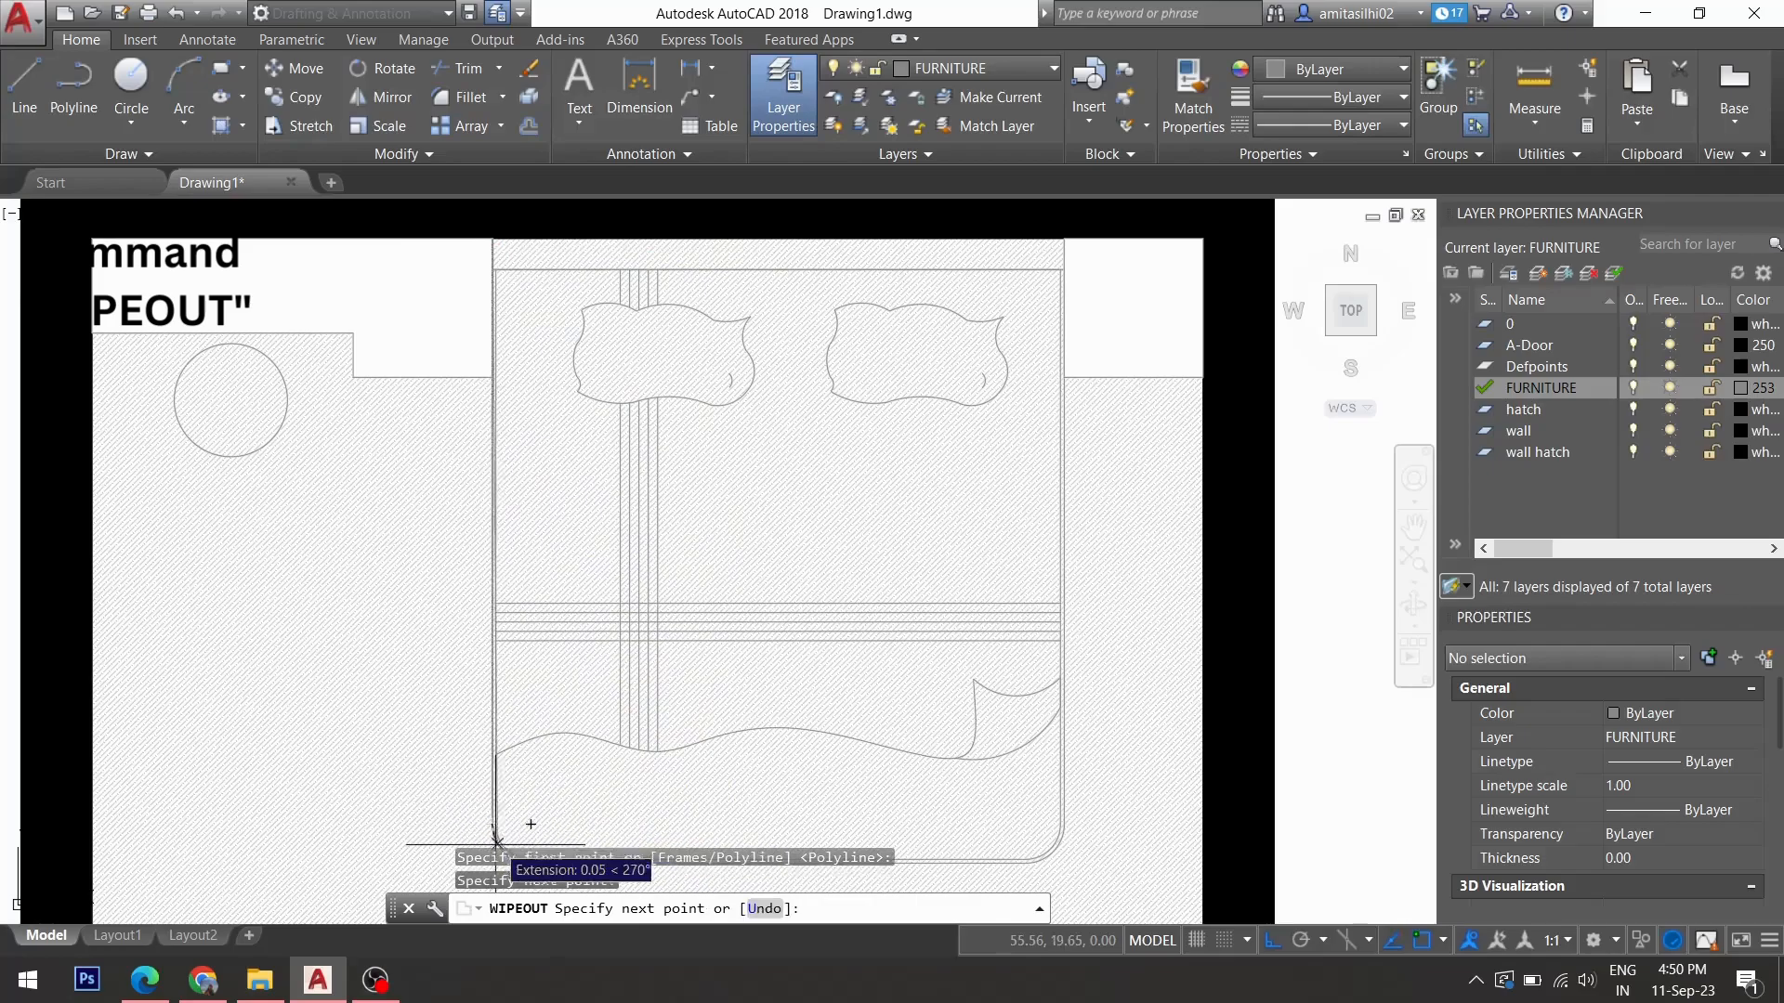
middle_click_drag(577, 617, 577, 450)
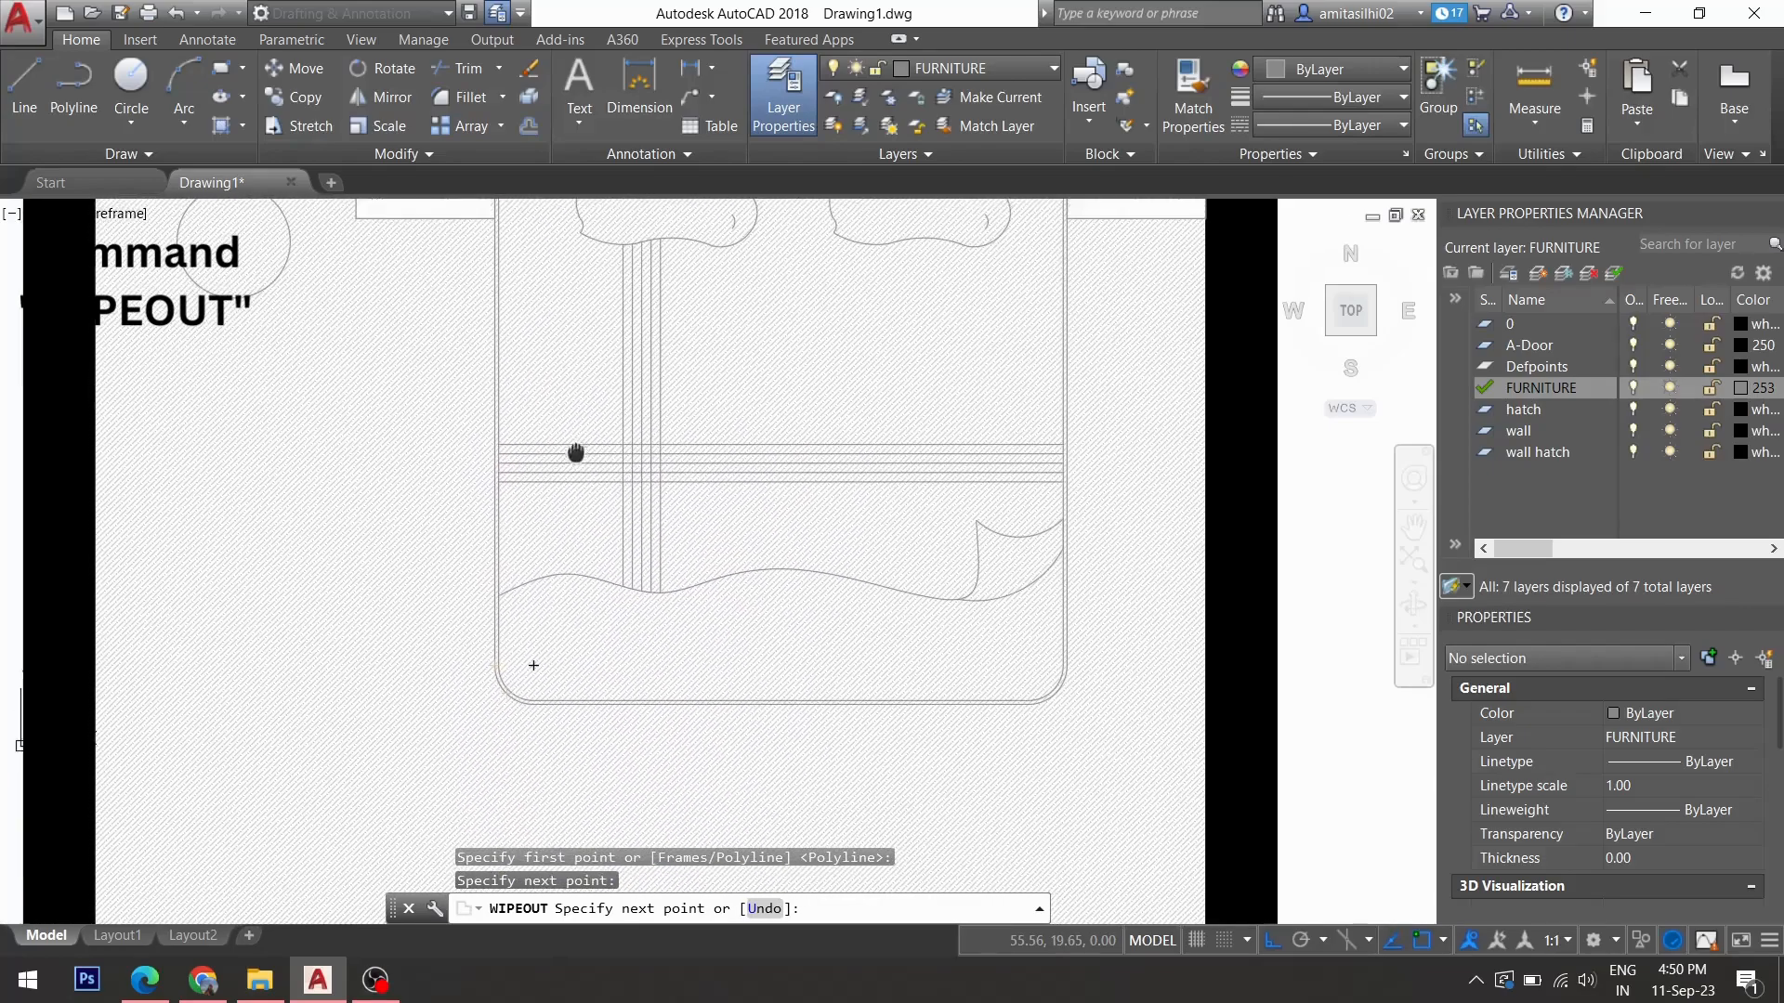
left_click(531, 704)
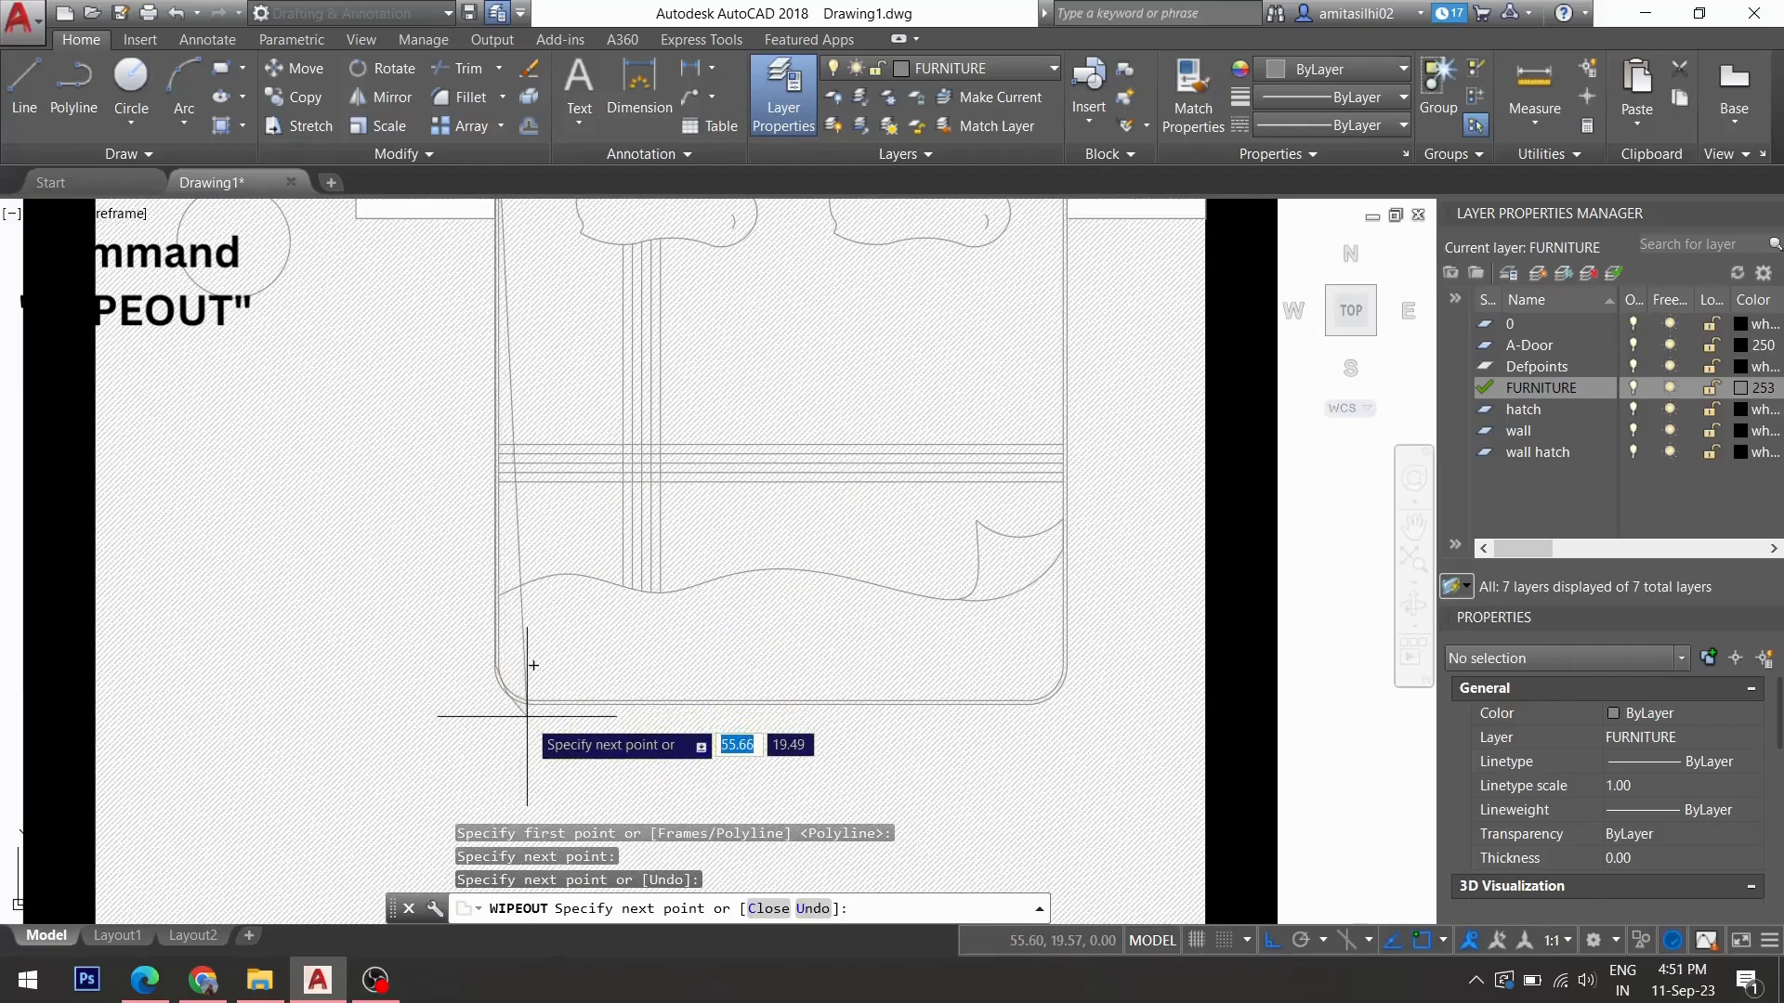
left_click(532, 703)
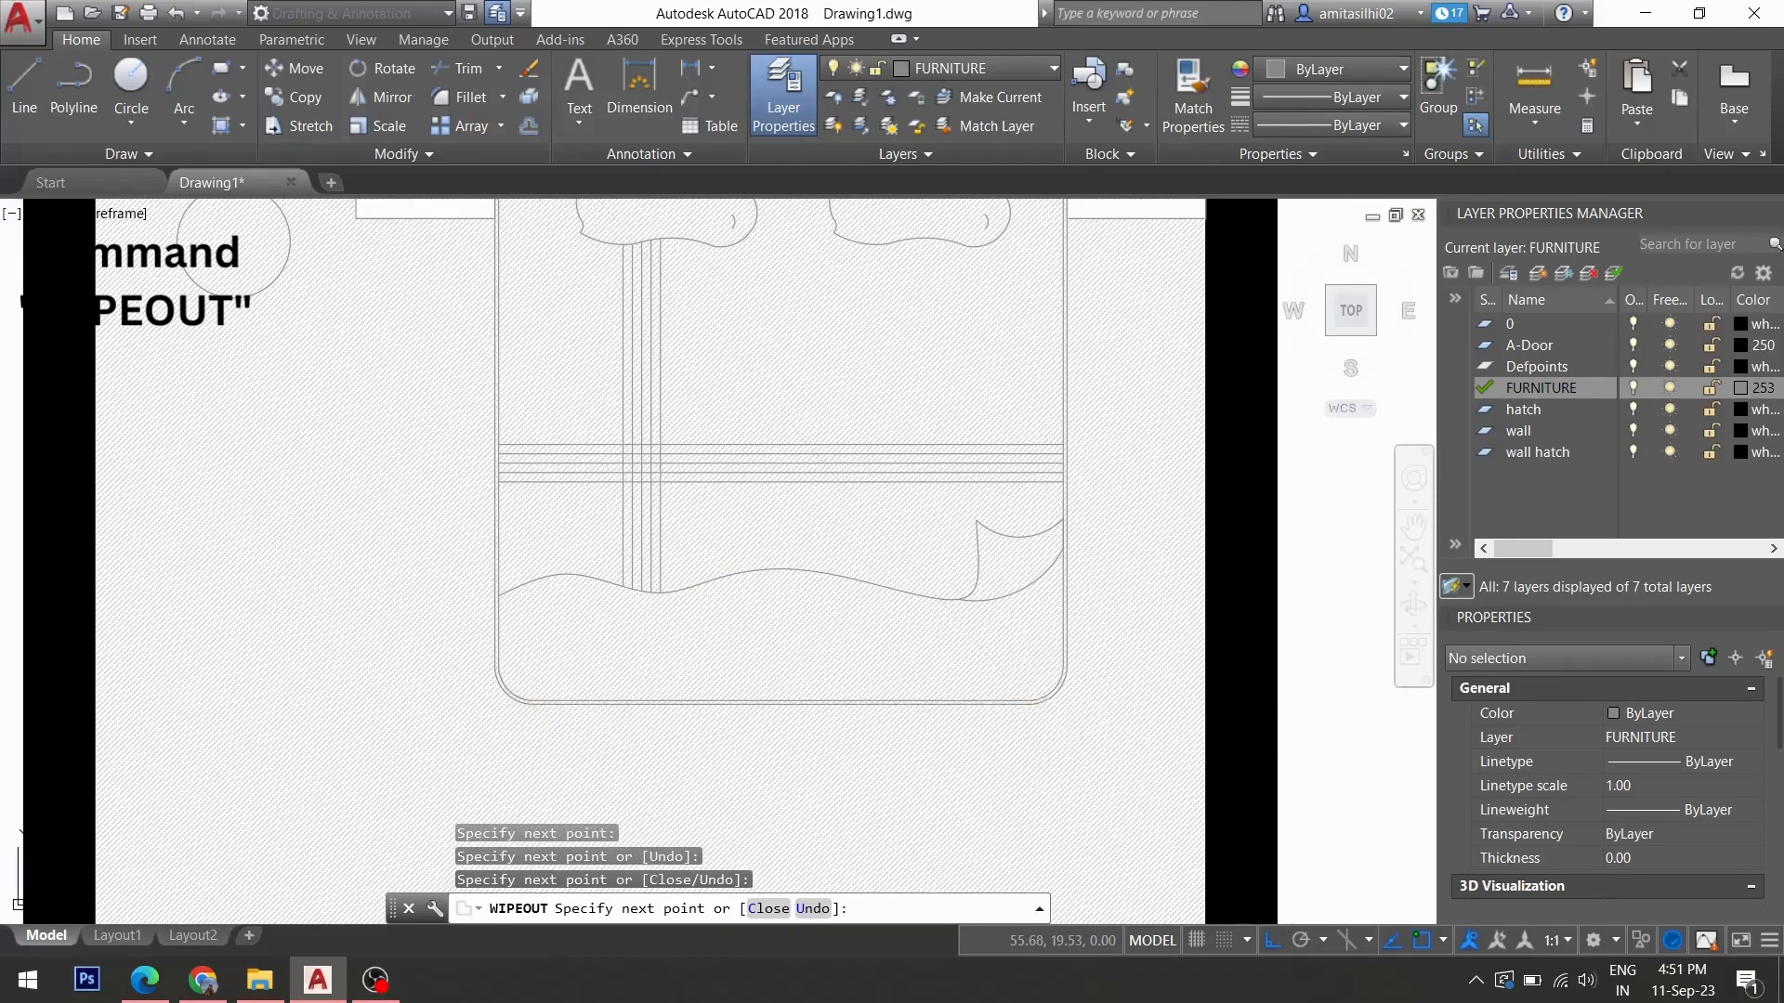
left_click(1047, 702)
left_click(1056, 692)
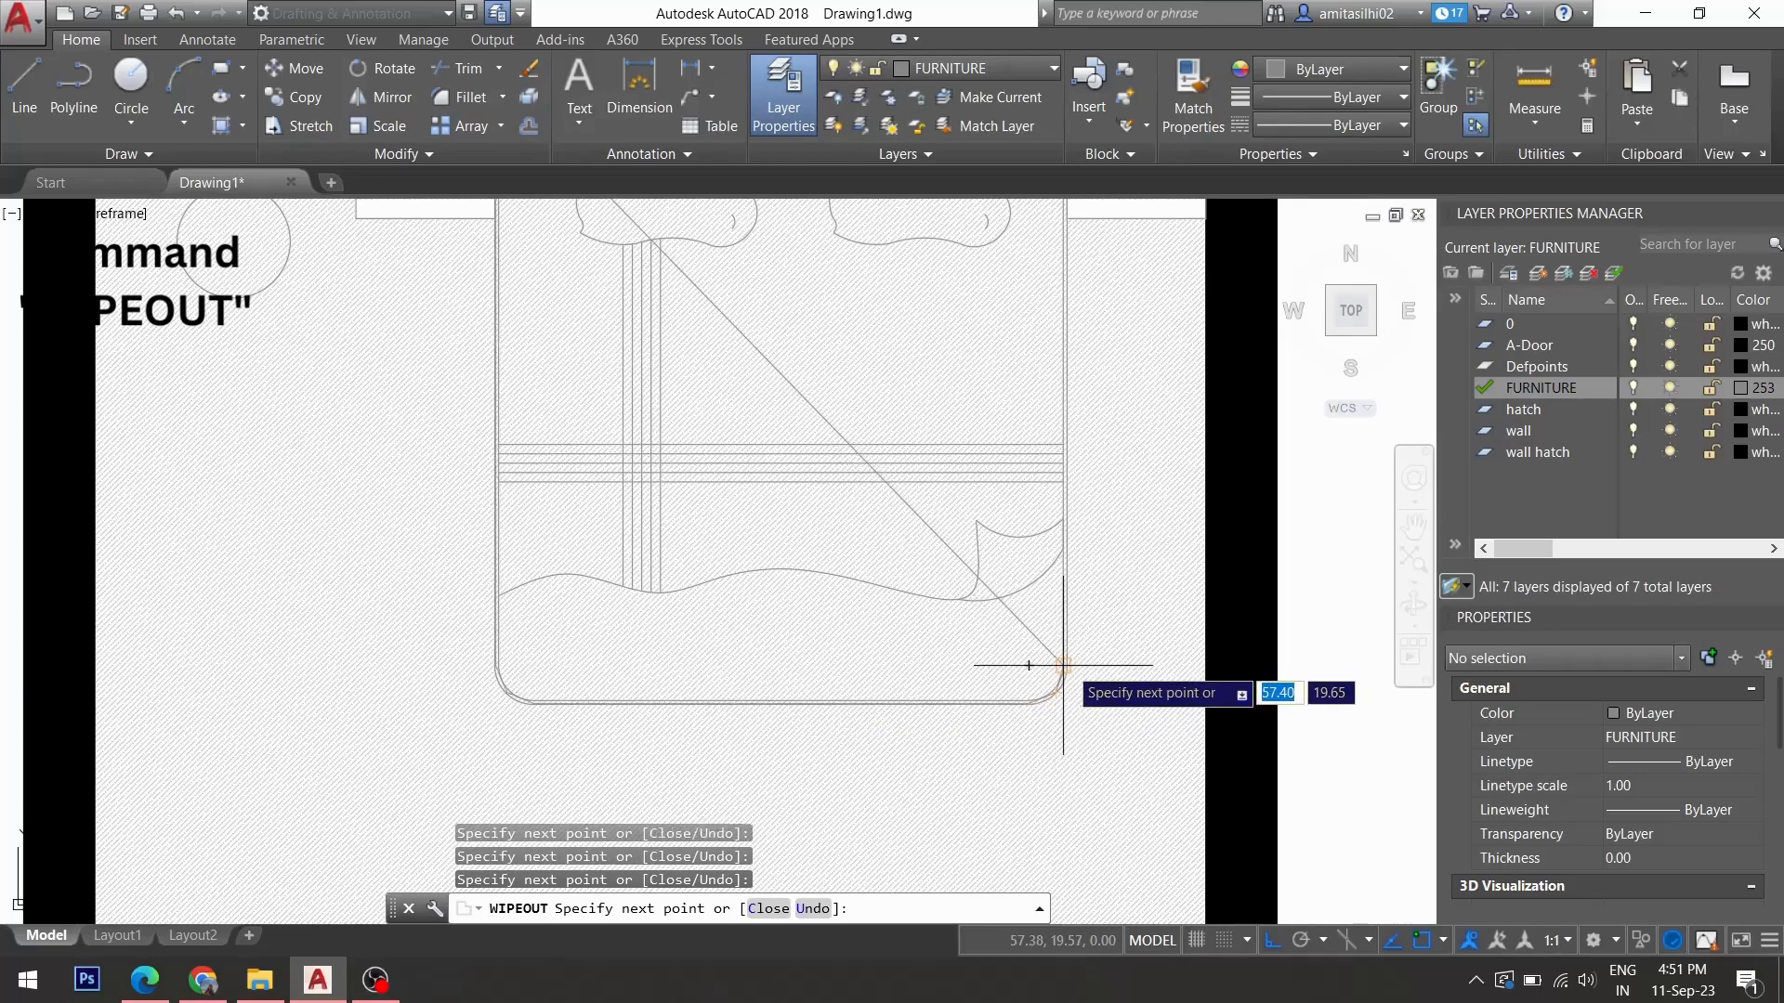
scroll(1031, 734, "down", 2)
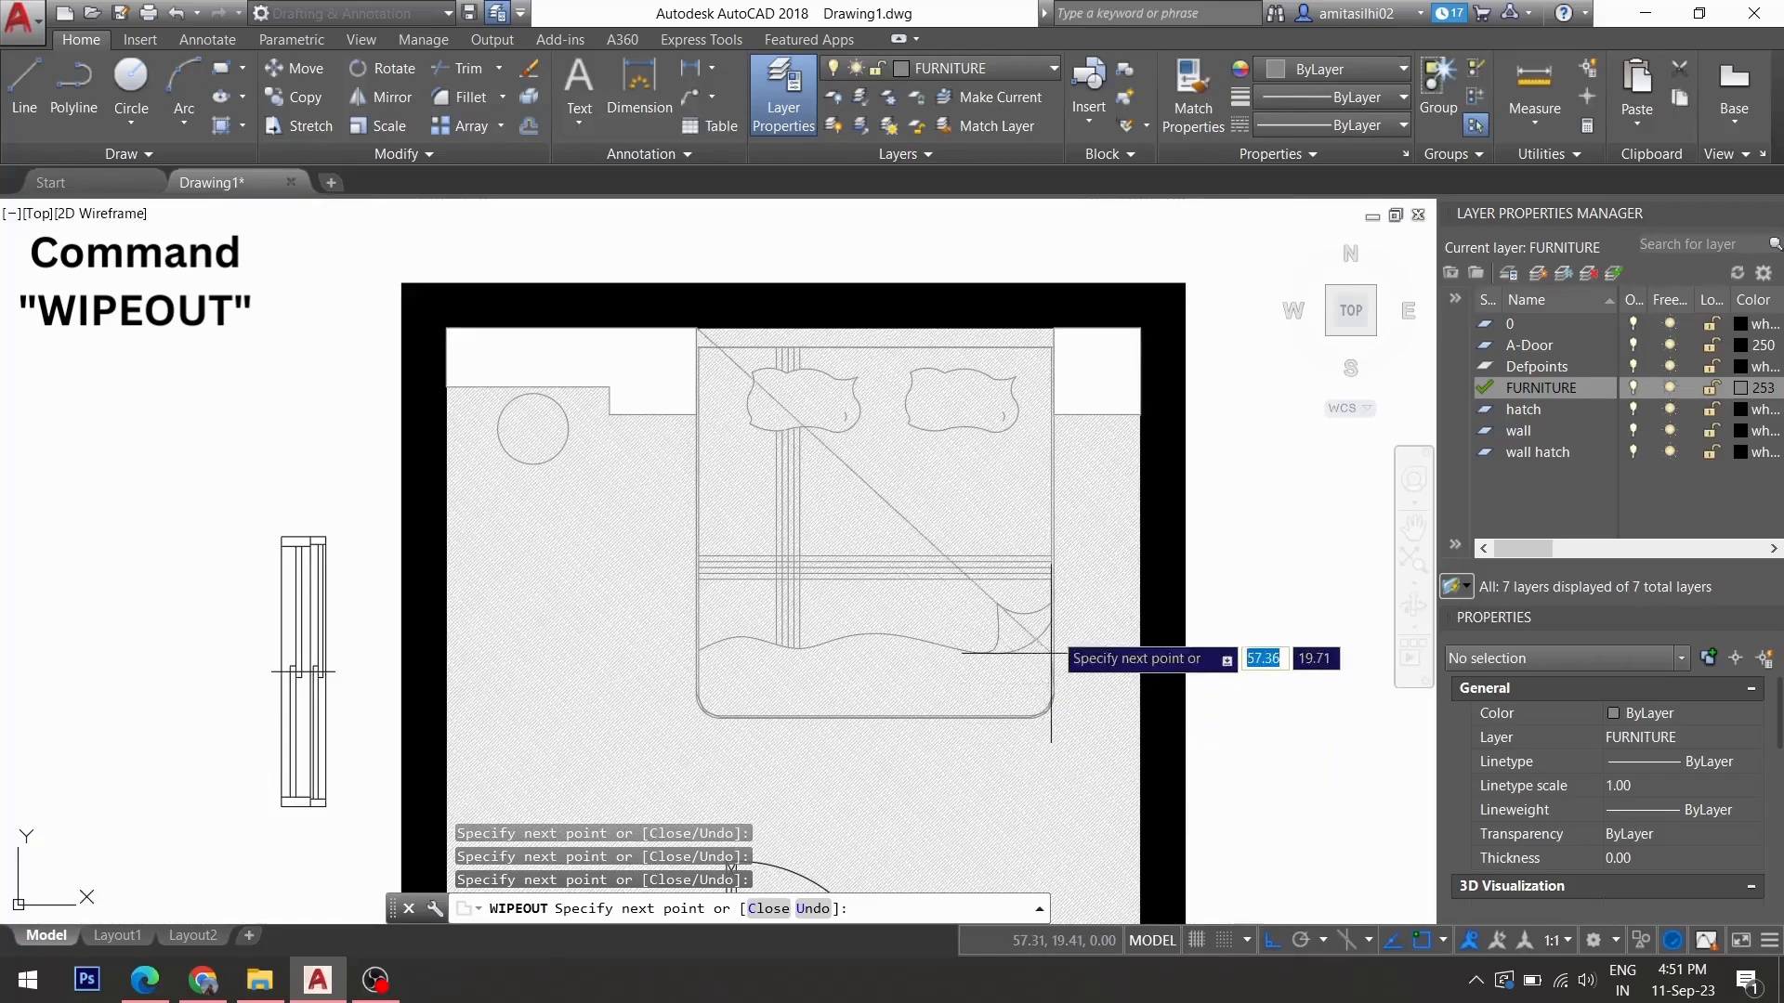
left_click(1050, 327)
key("Return")
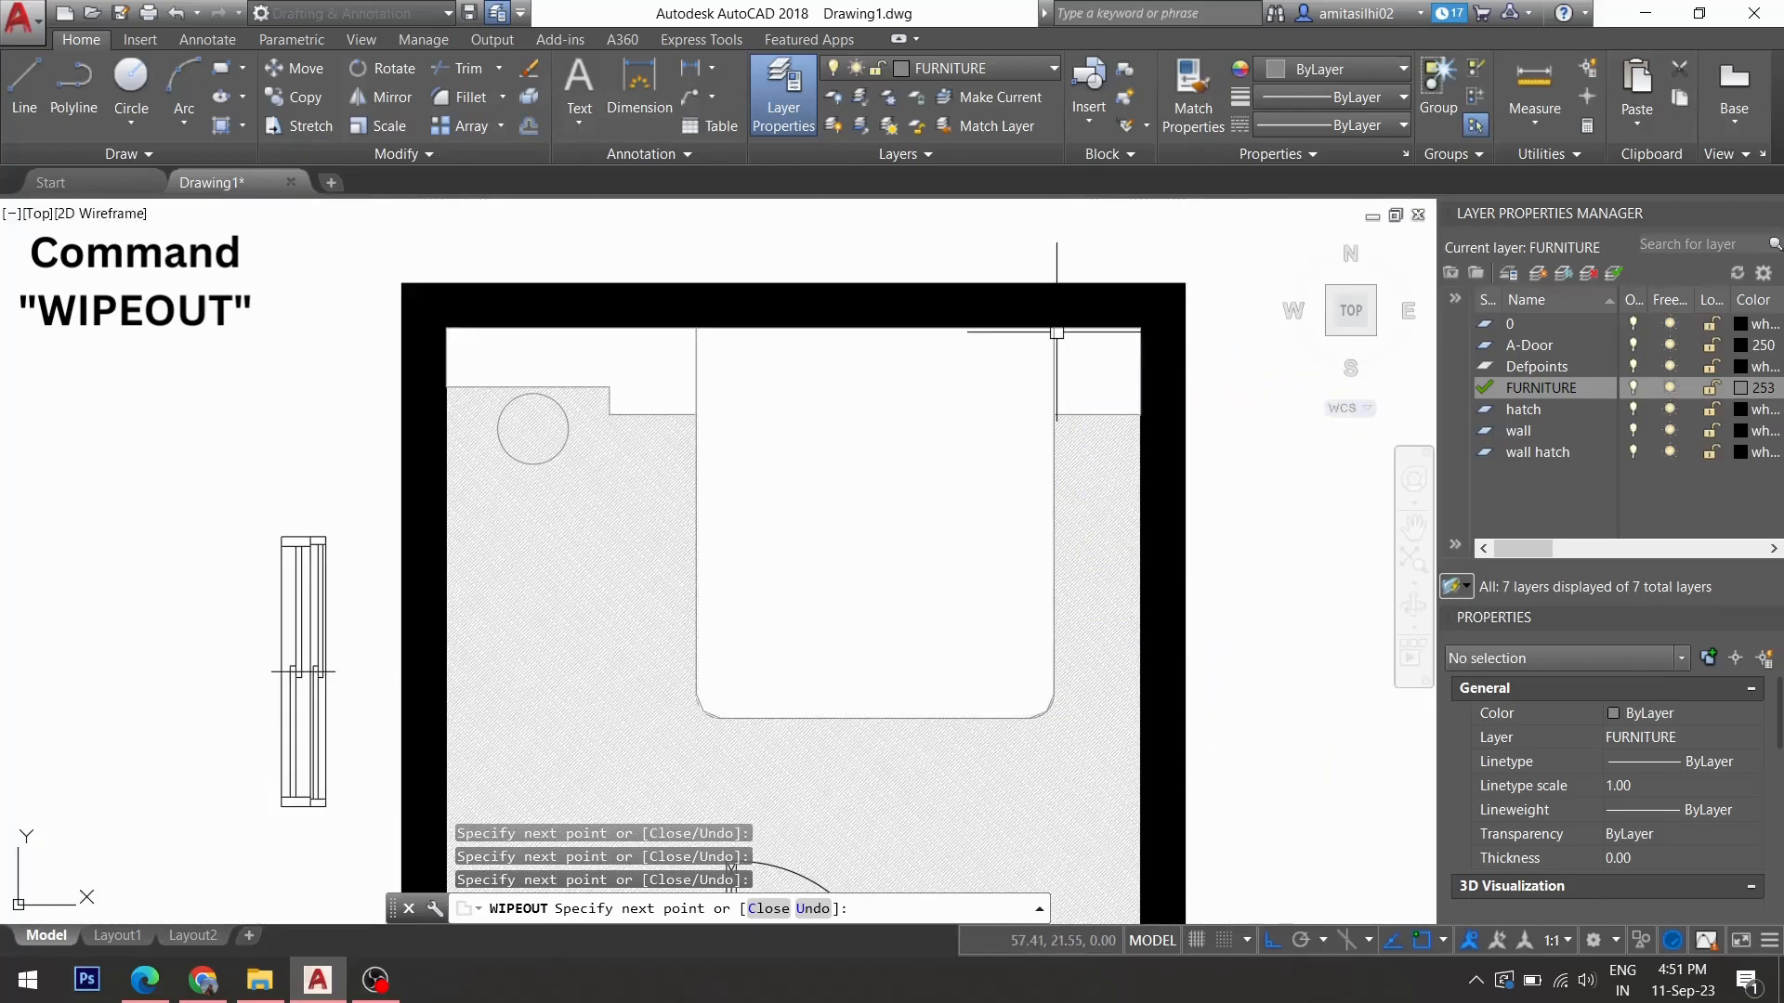
Select the bed wipeout and all similar wipeouts, and send them to the back of the draw order.
scroll(612, 321, "down", 2)
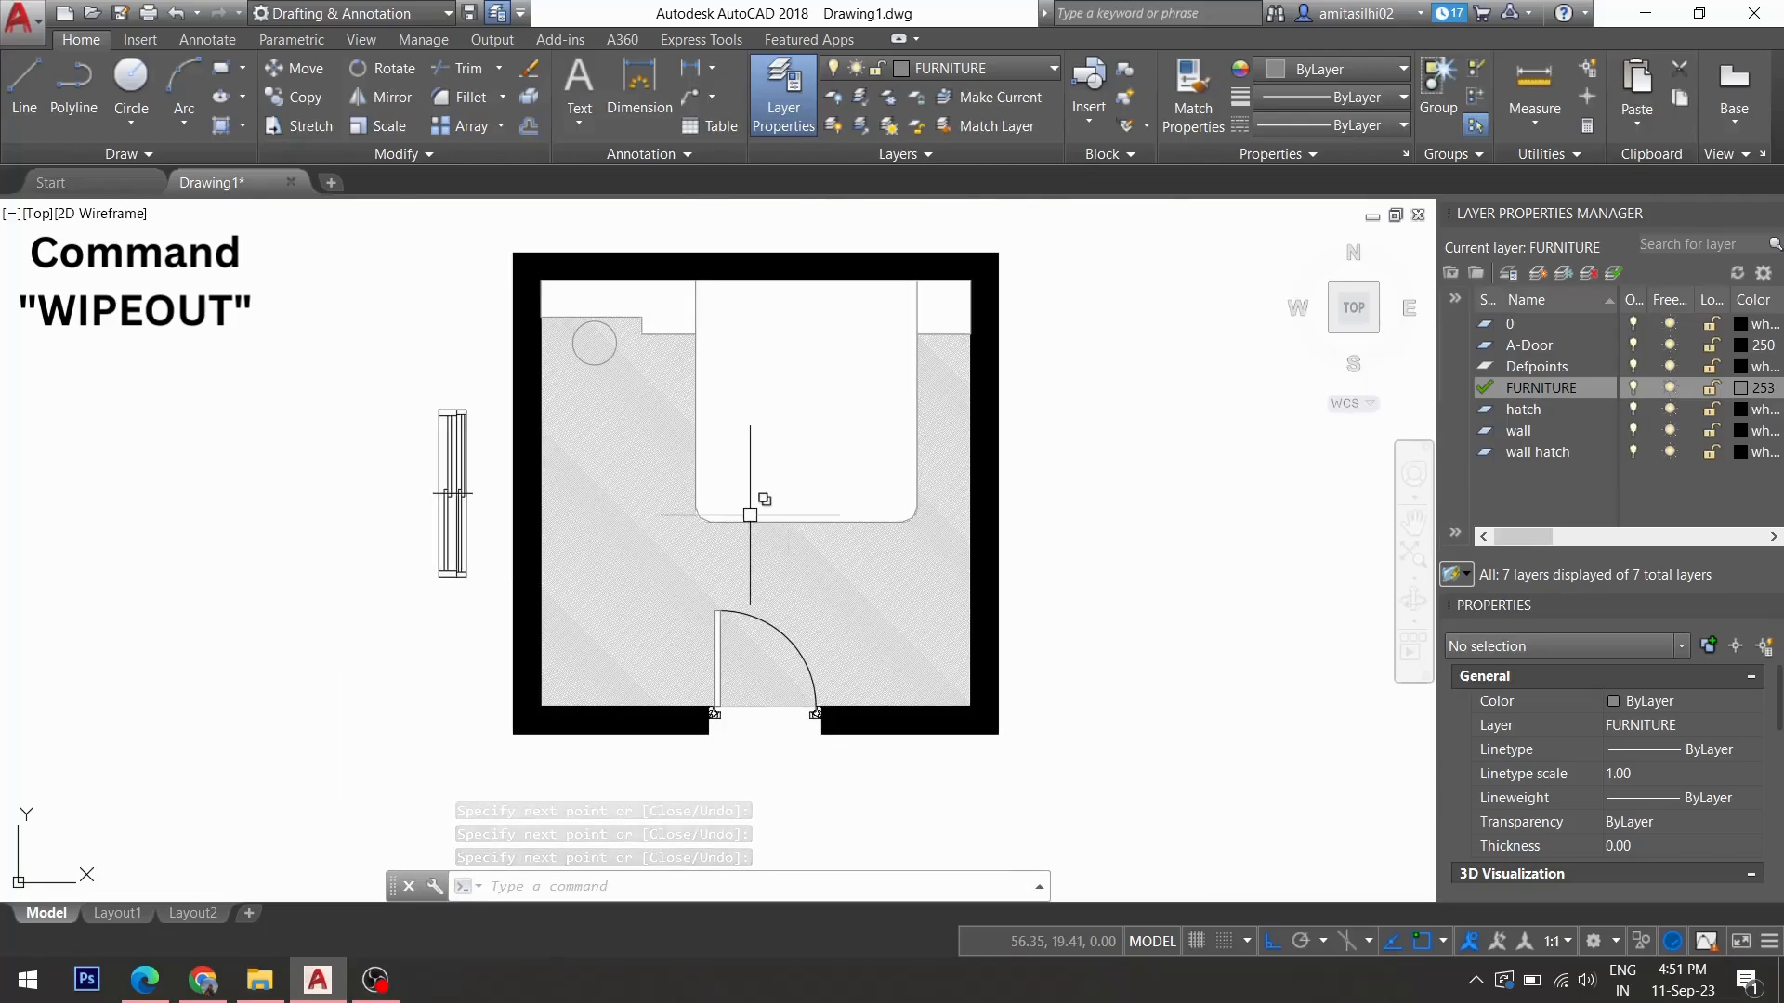
left_click(746, 520)
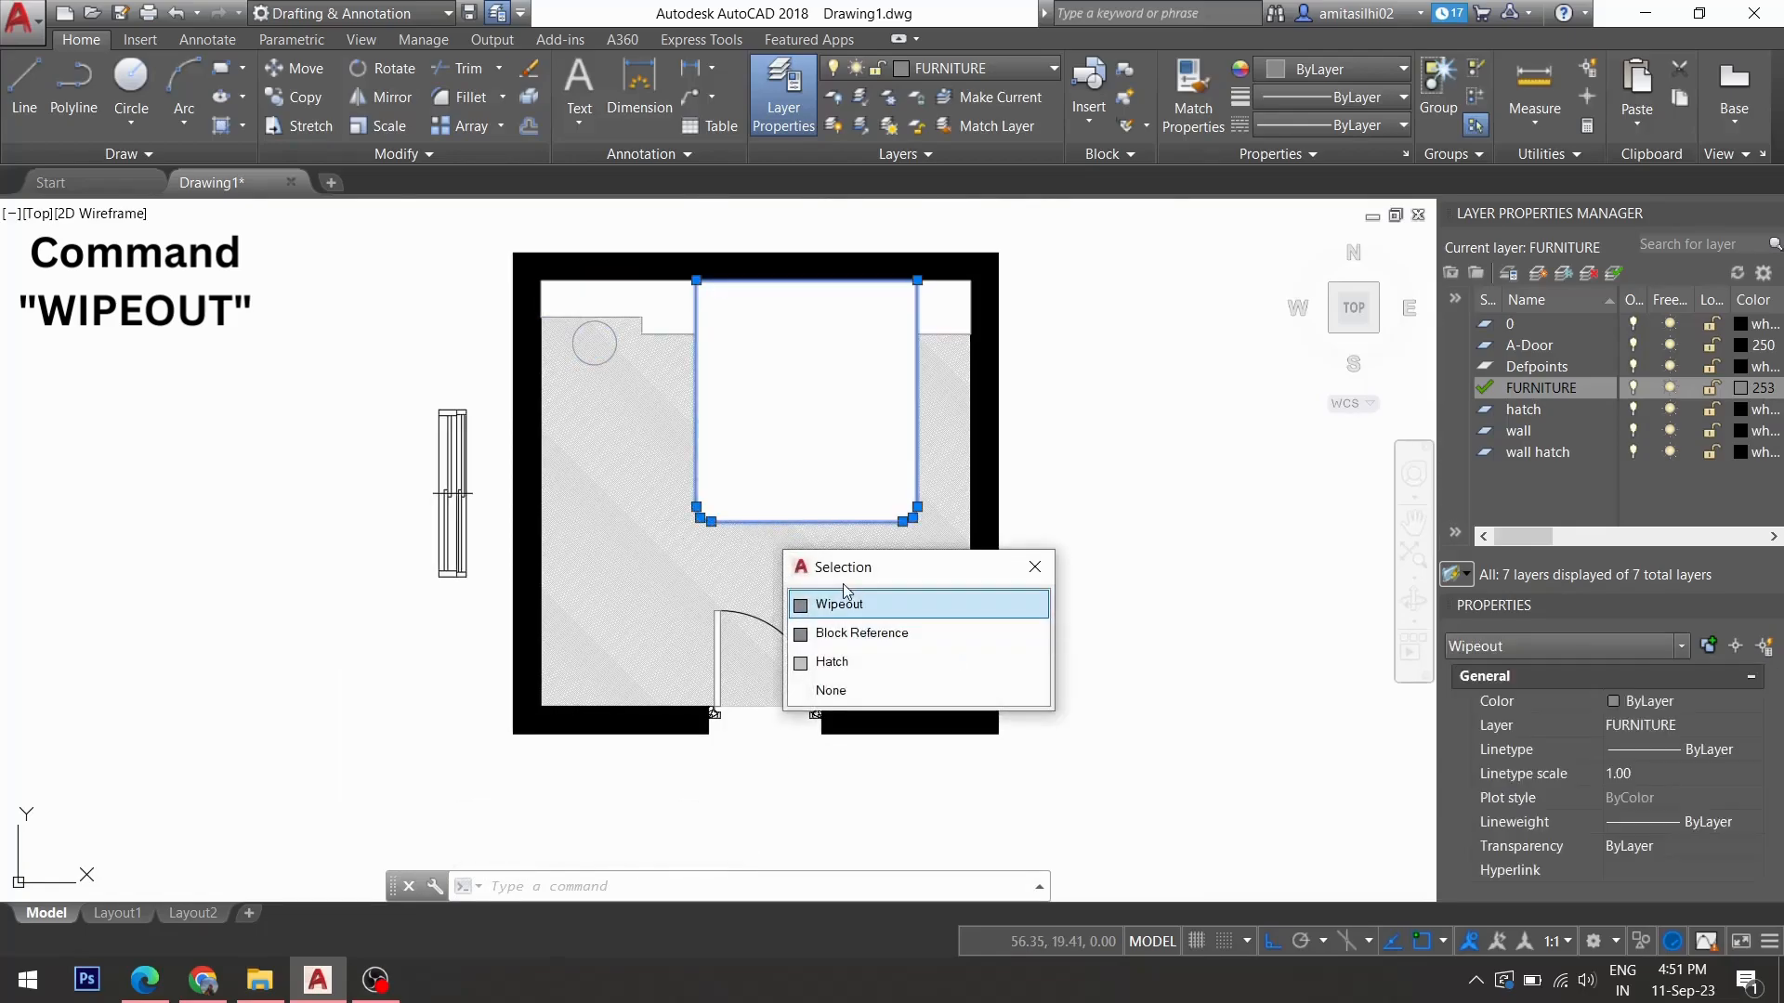
left_click(866, 605)
right_click(800, 538)
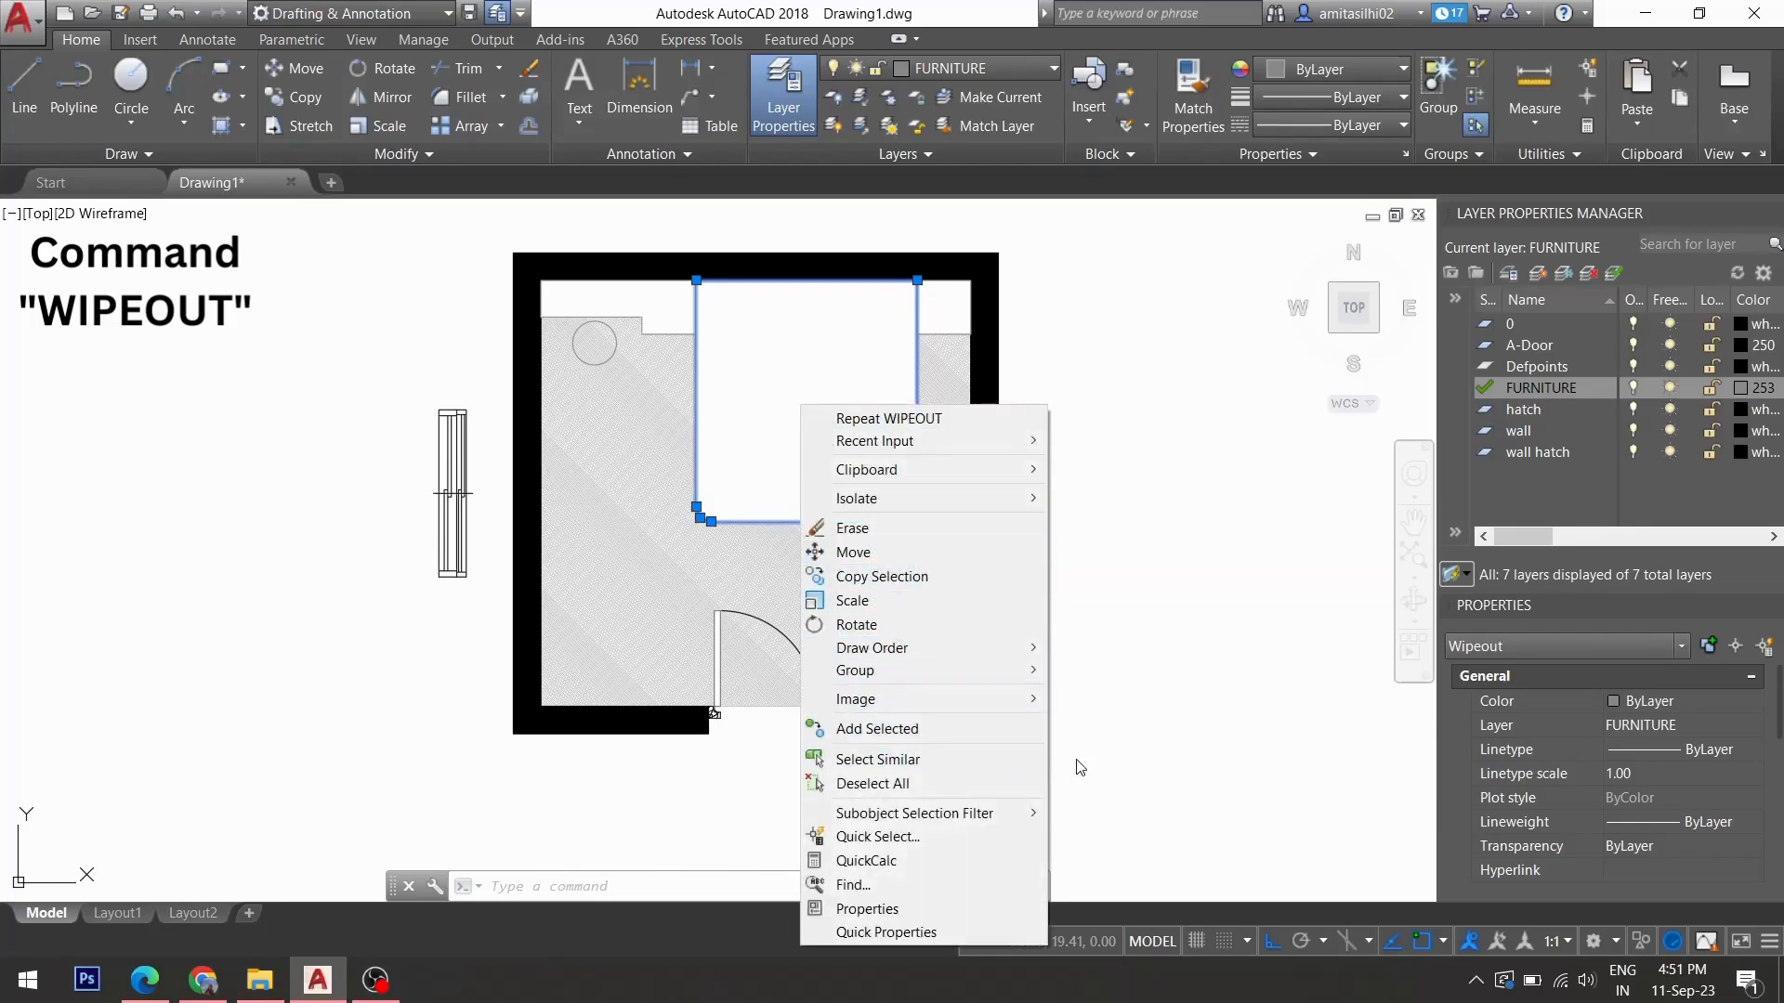
left_click(1039, 767)
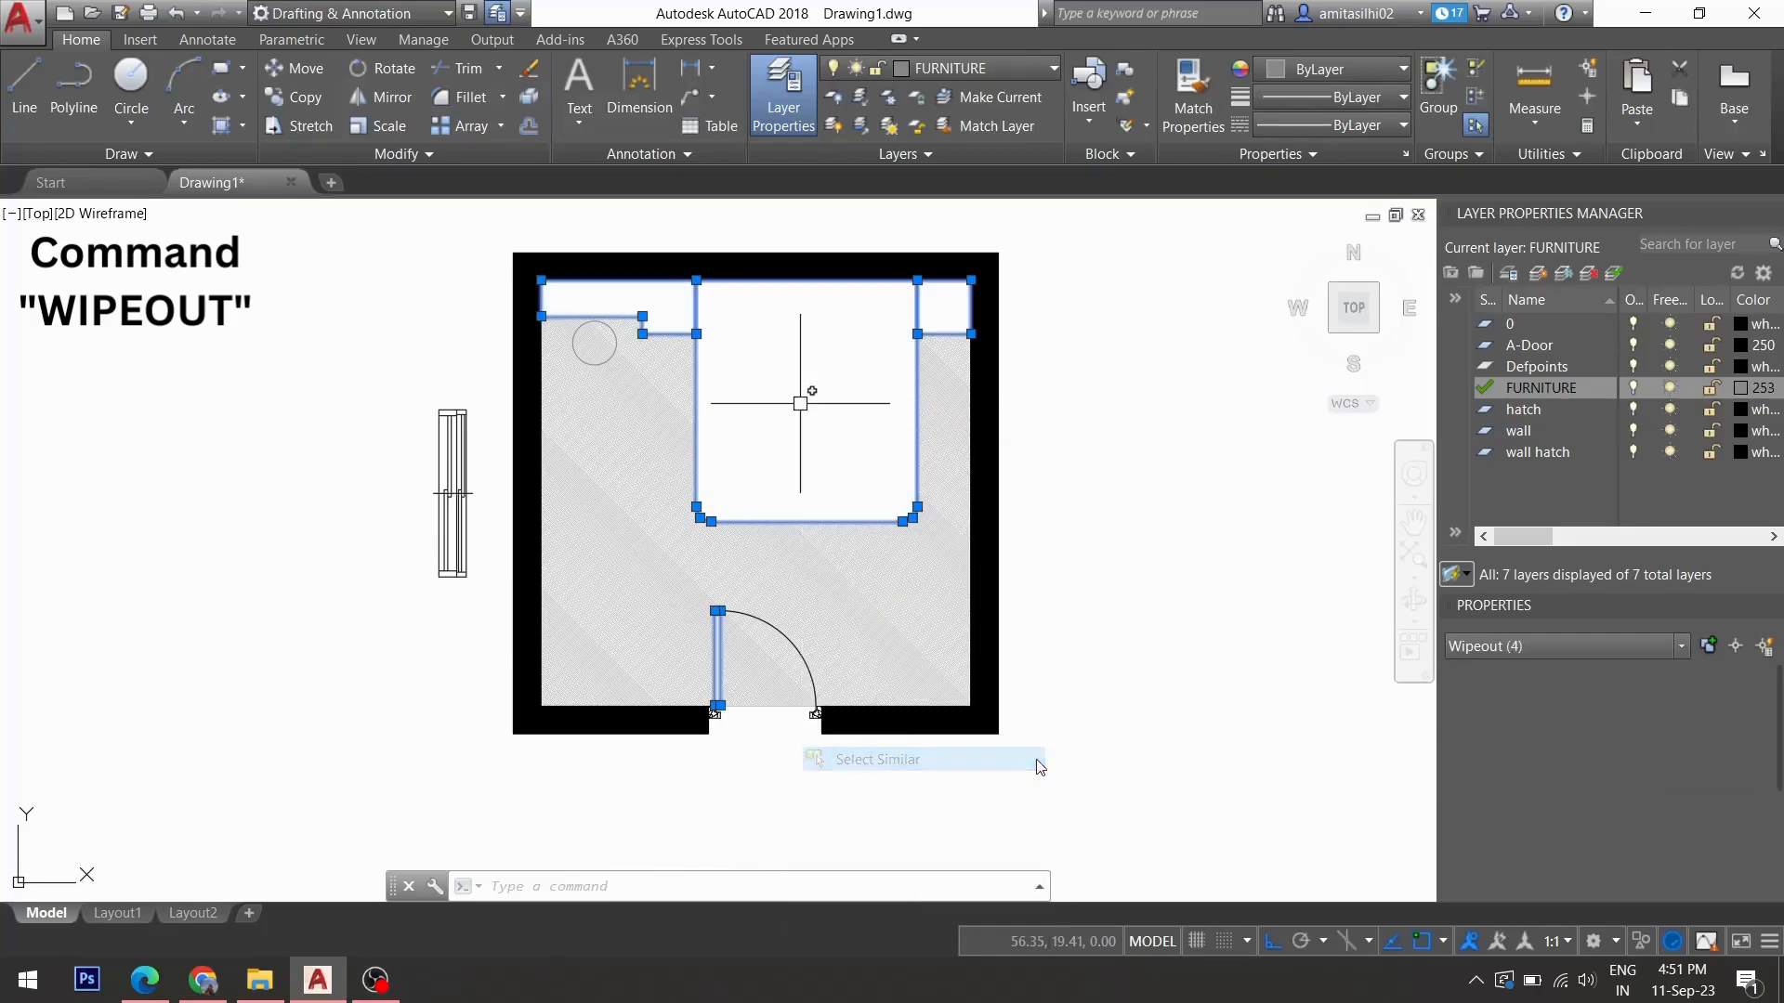
right_click(821, 456)
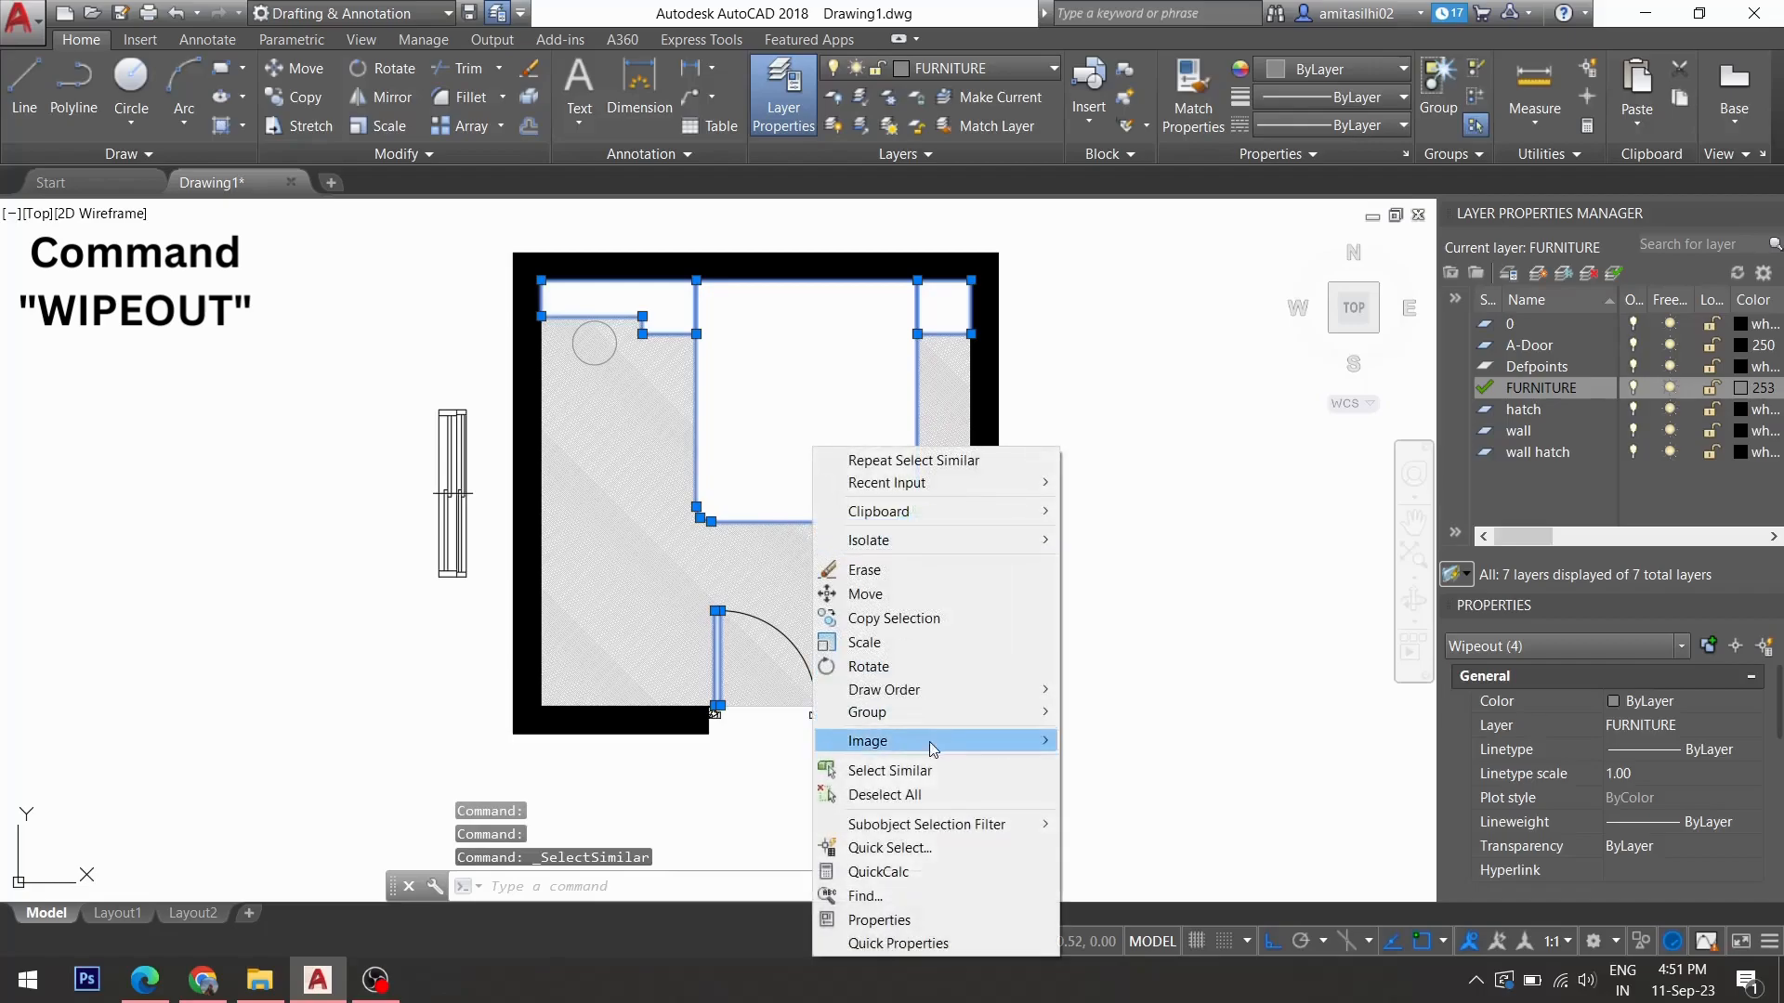
mouse_move(1028, 689)
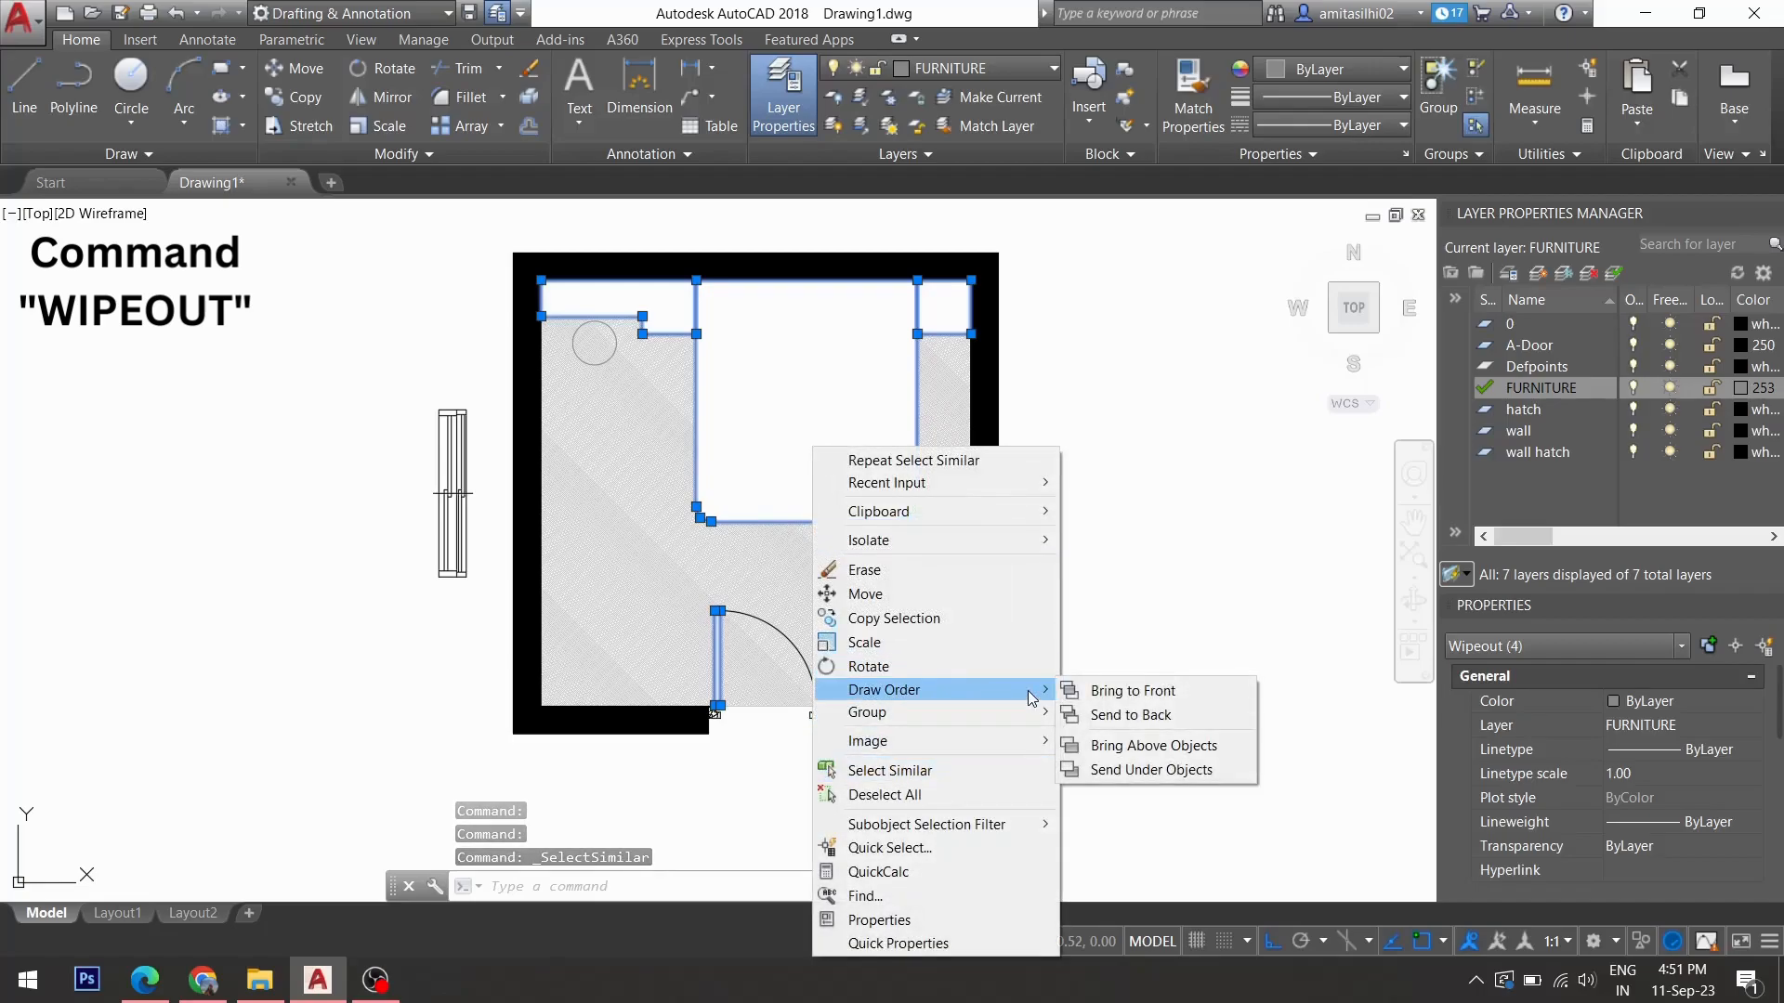
left_click(1127, 715)
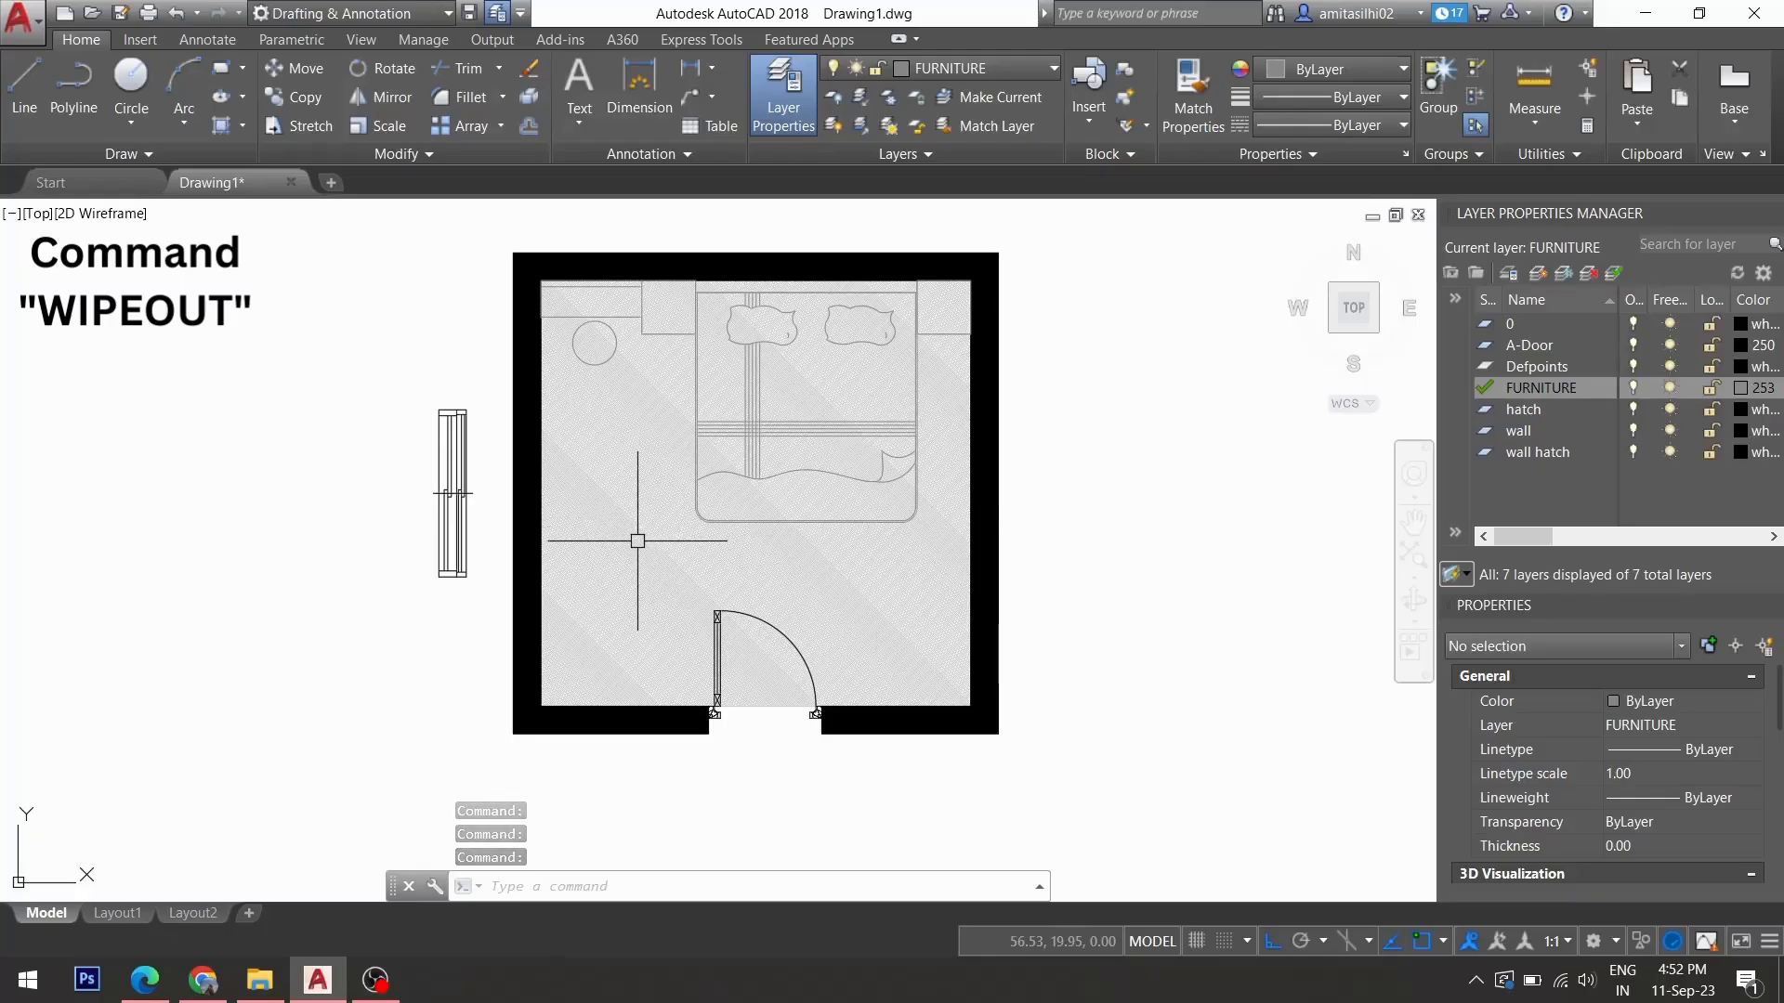
Send the room's floor hatch to the back of the draw order, behind the wipeouts.
left_click(644, 544)
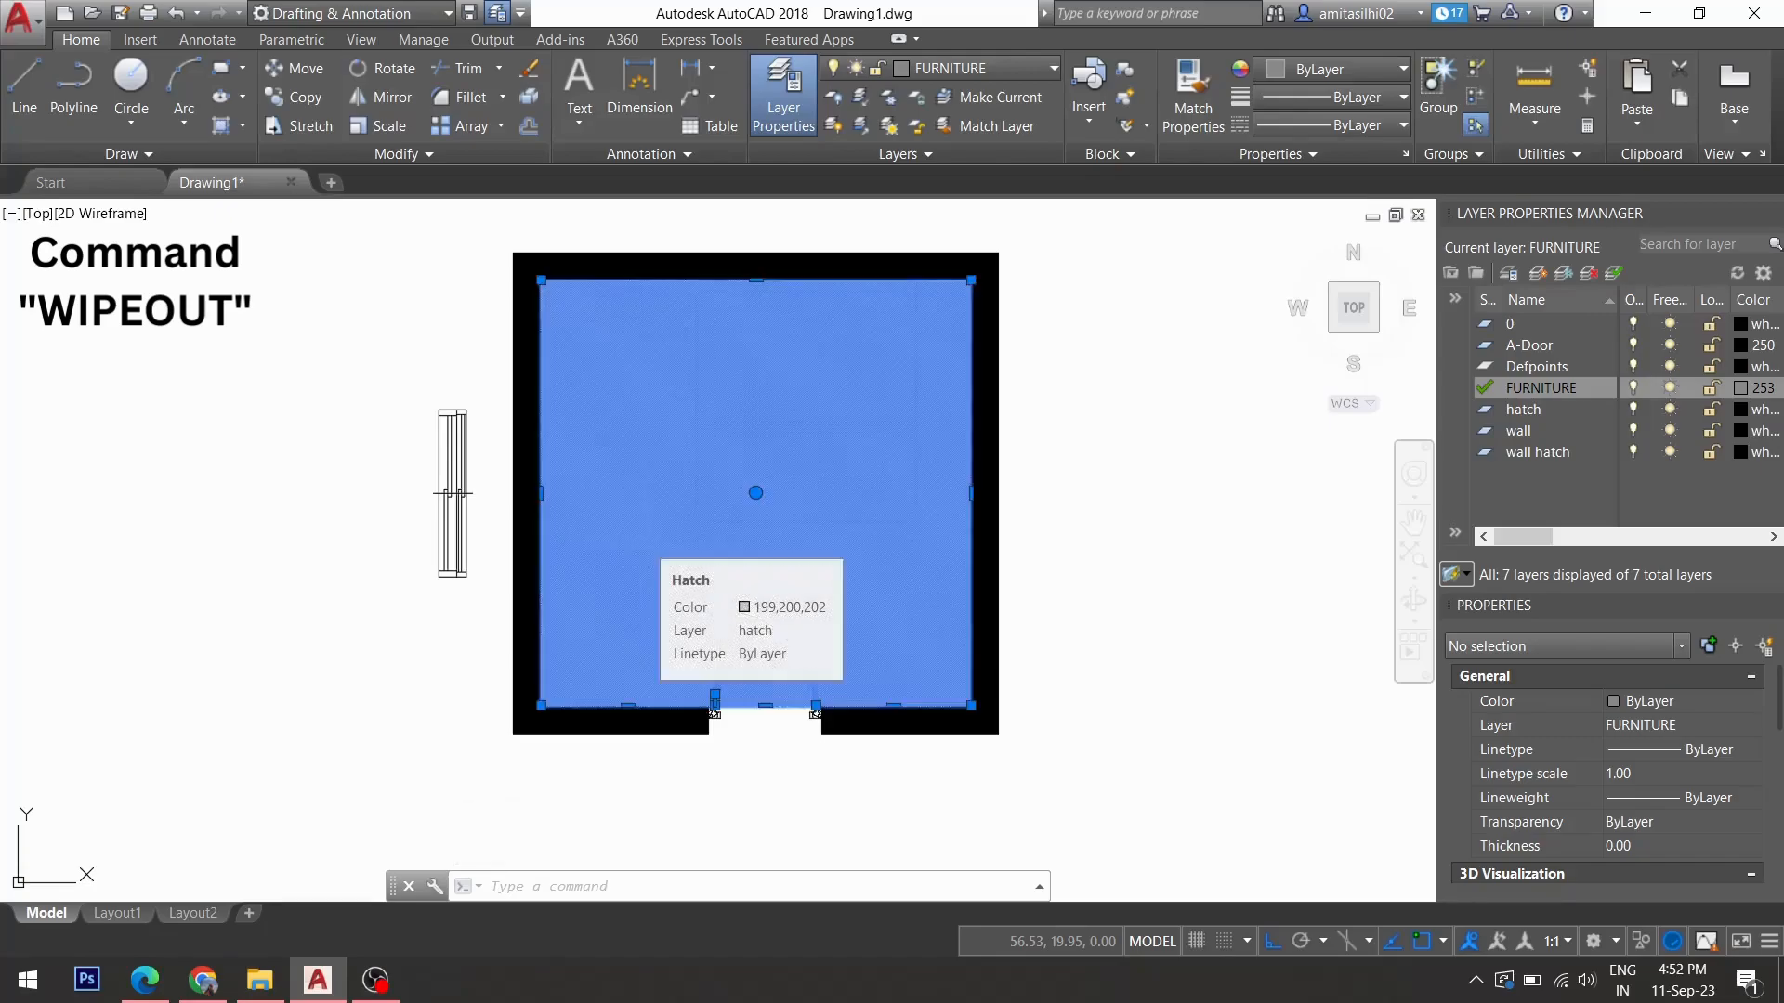
right_click(648, 552)
mouse_move(725, 687)
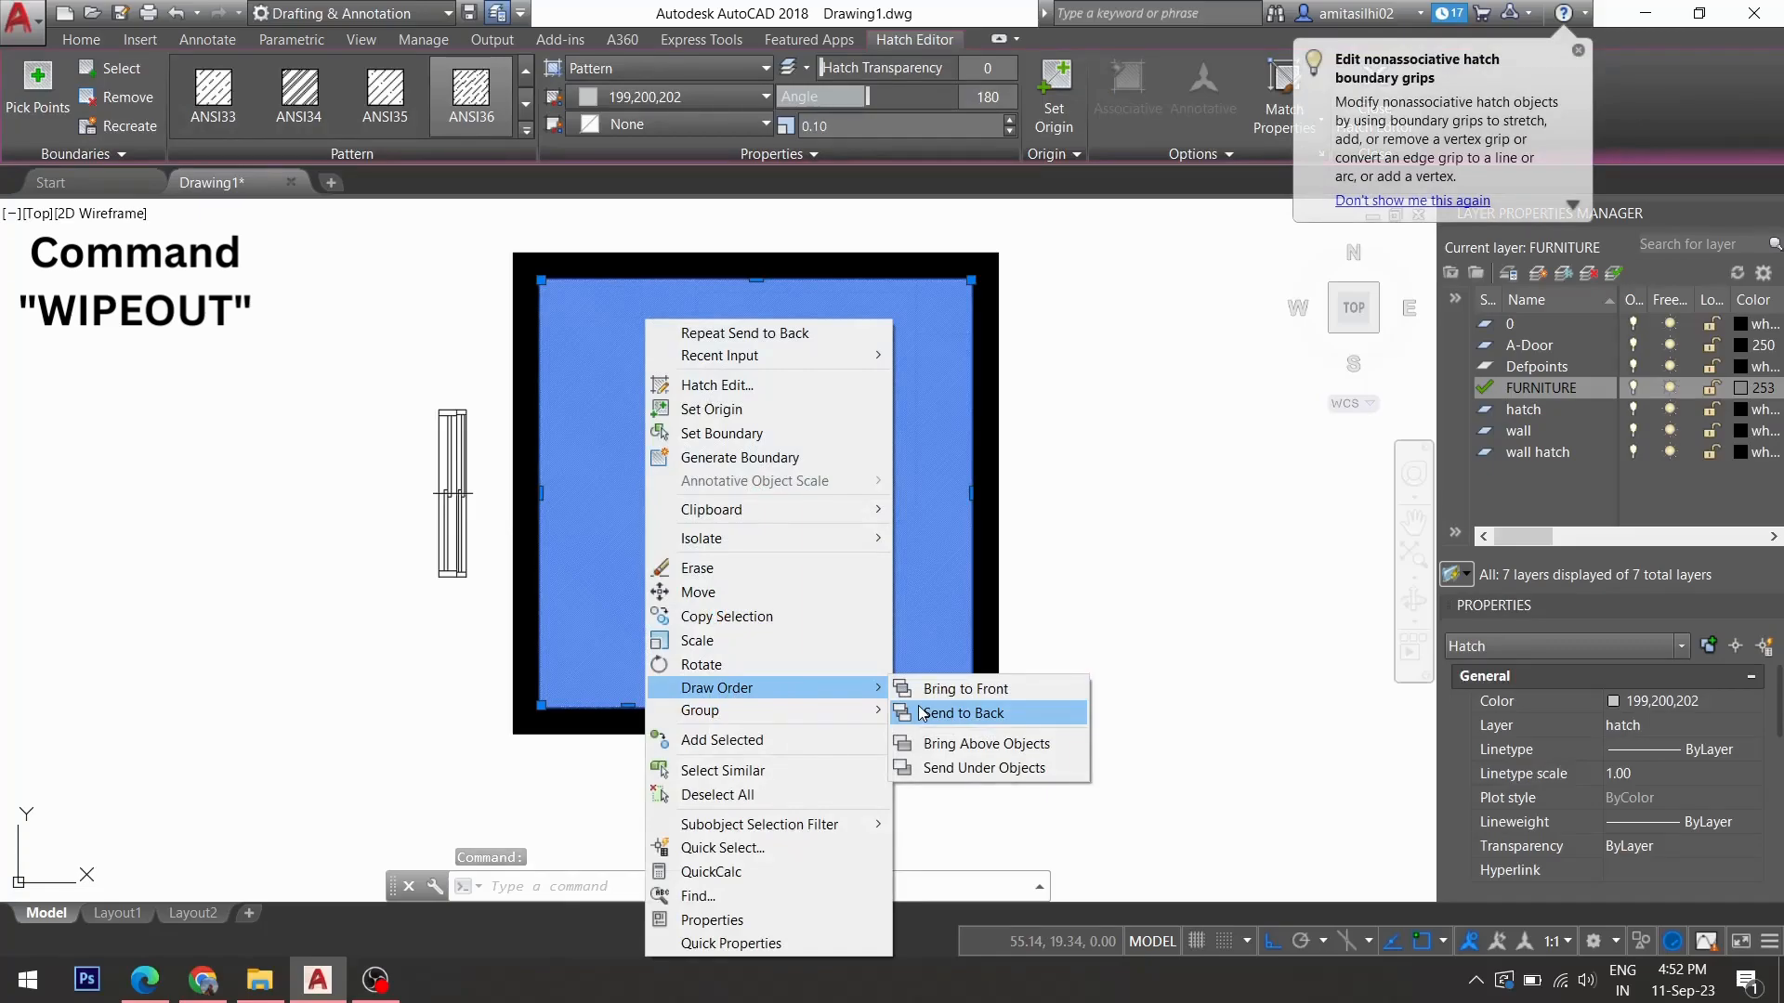
left_click(922, 712)
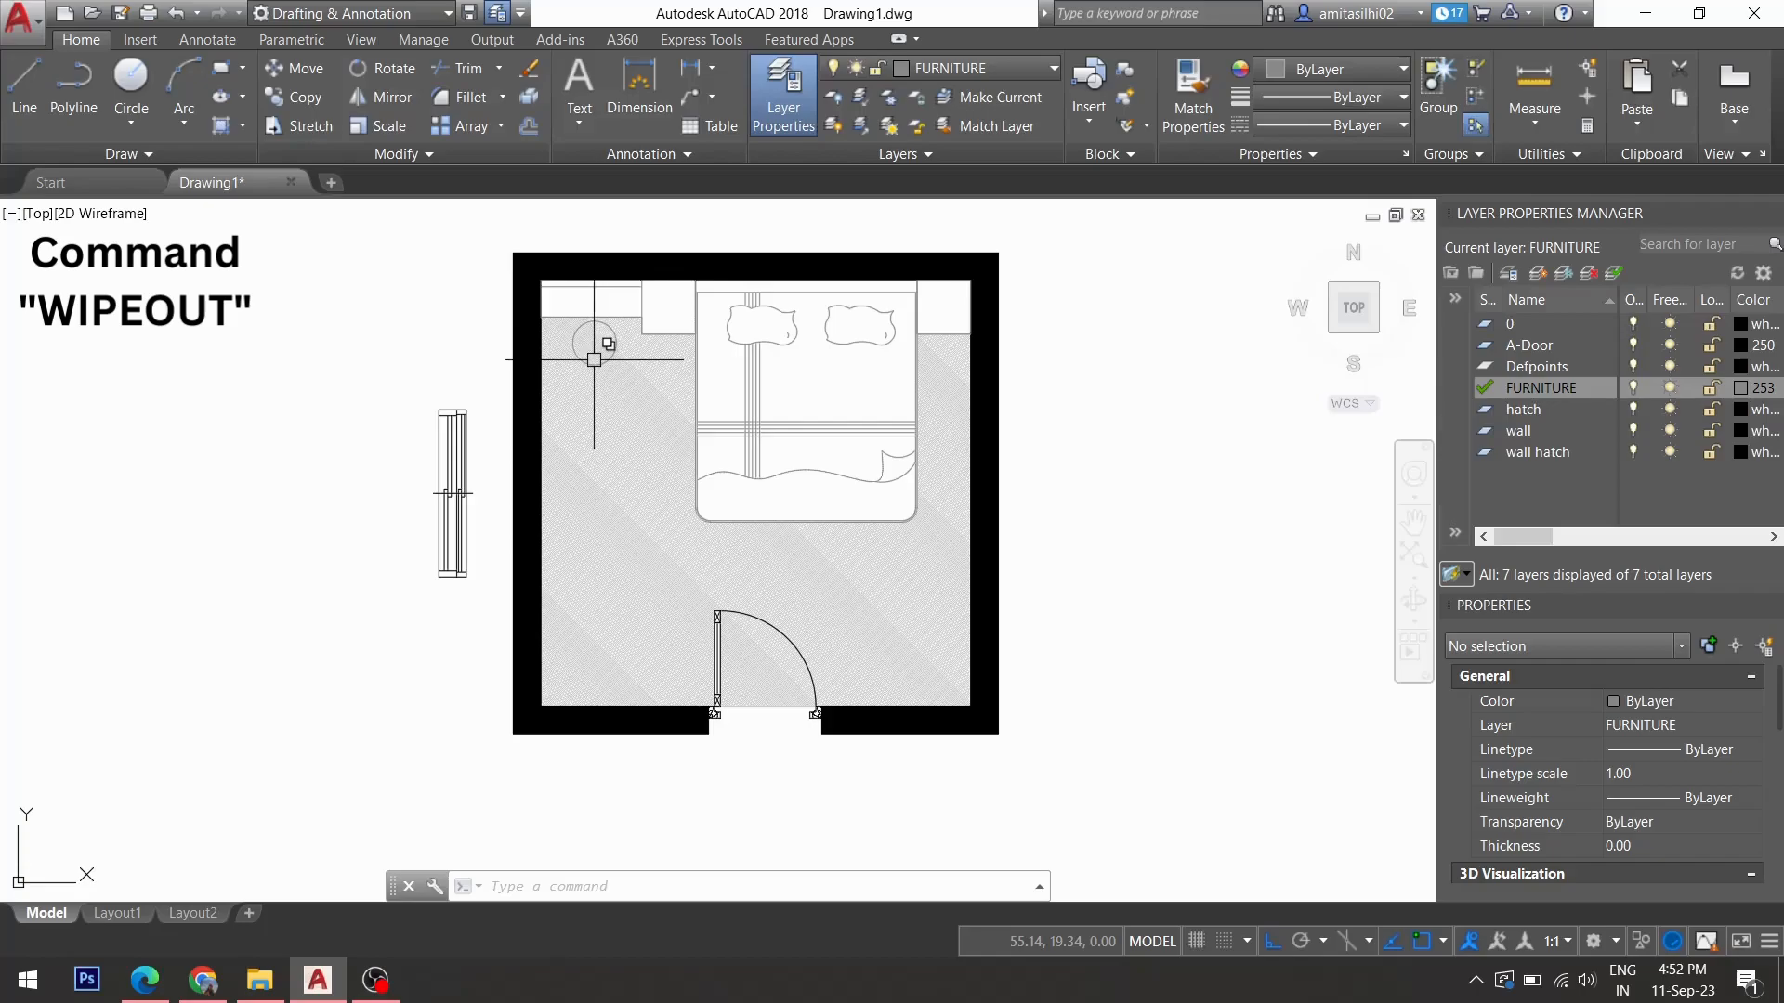
Open the furniture block containing the bed, desk and round stool in the Block Editor.
left_click(593, 359)
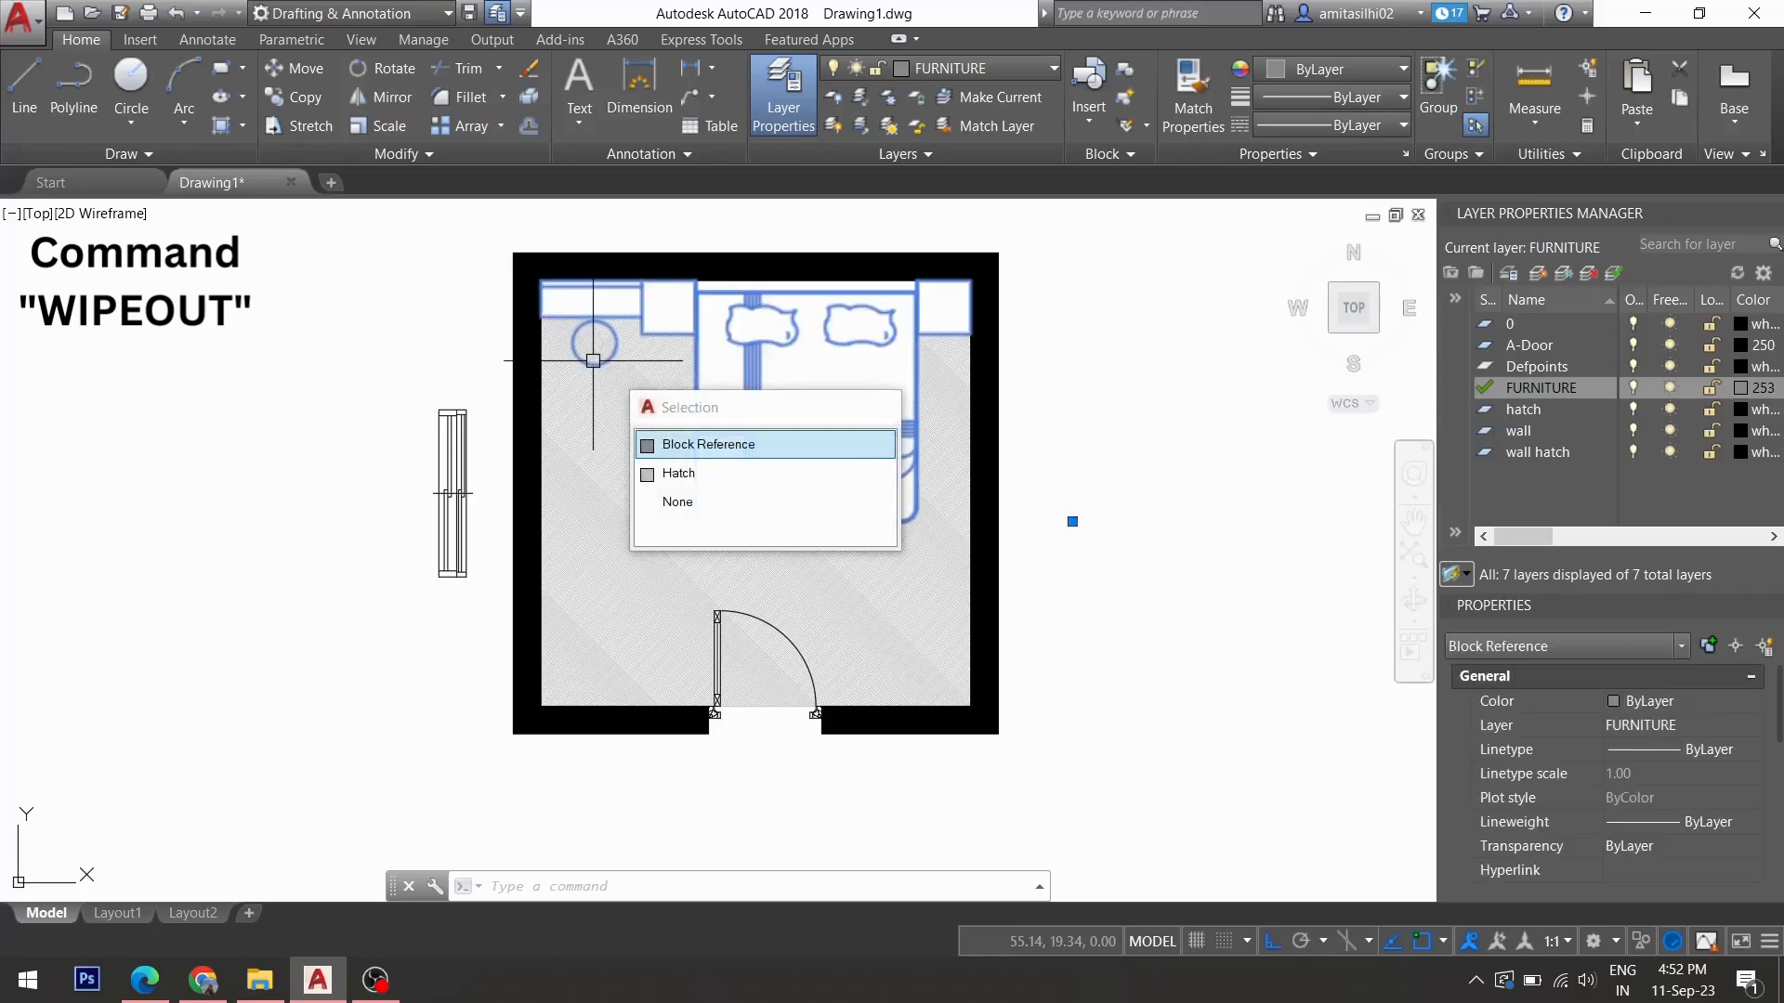
right_click(593, 359)
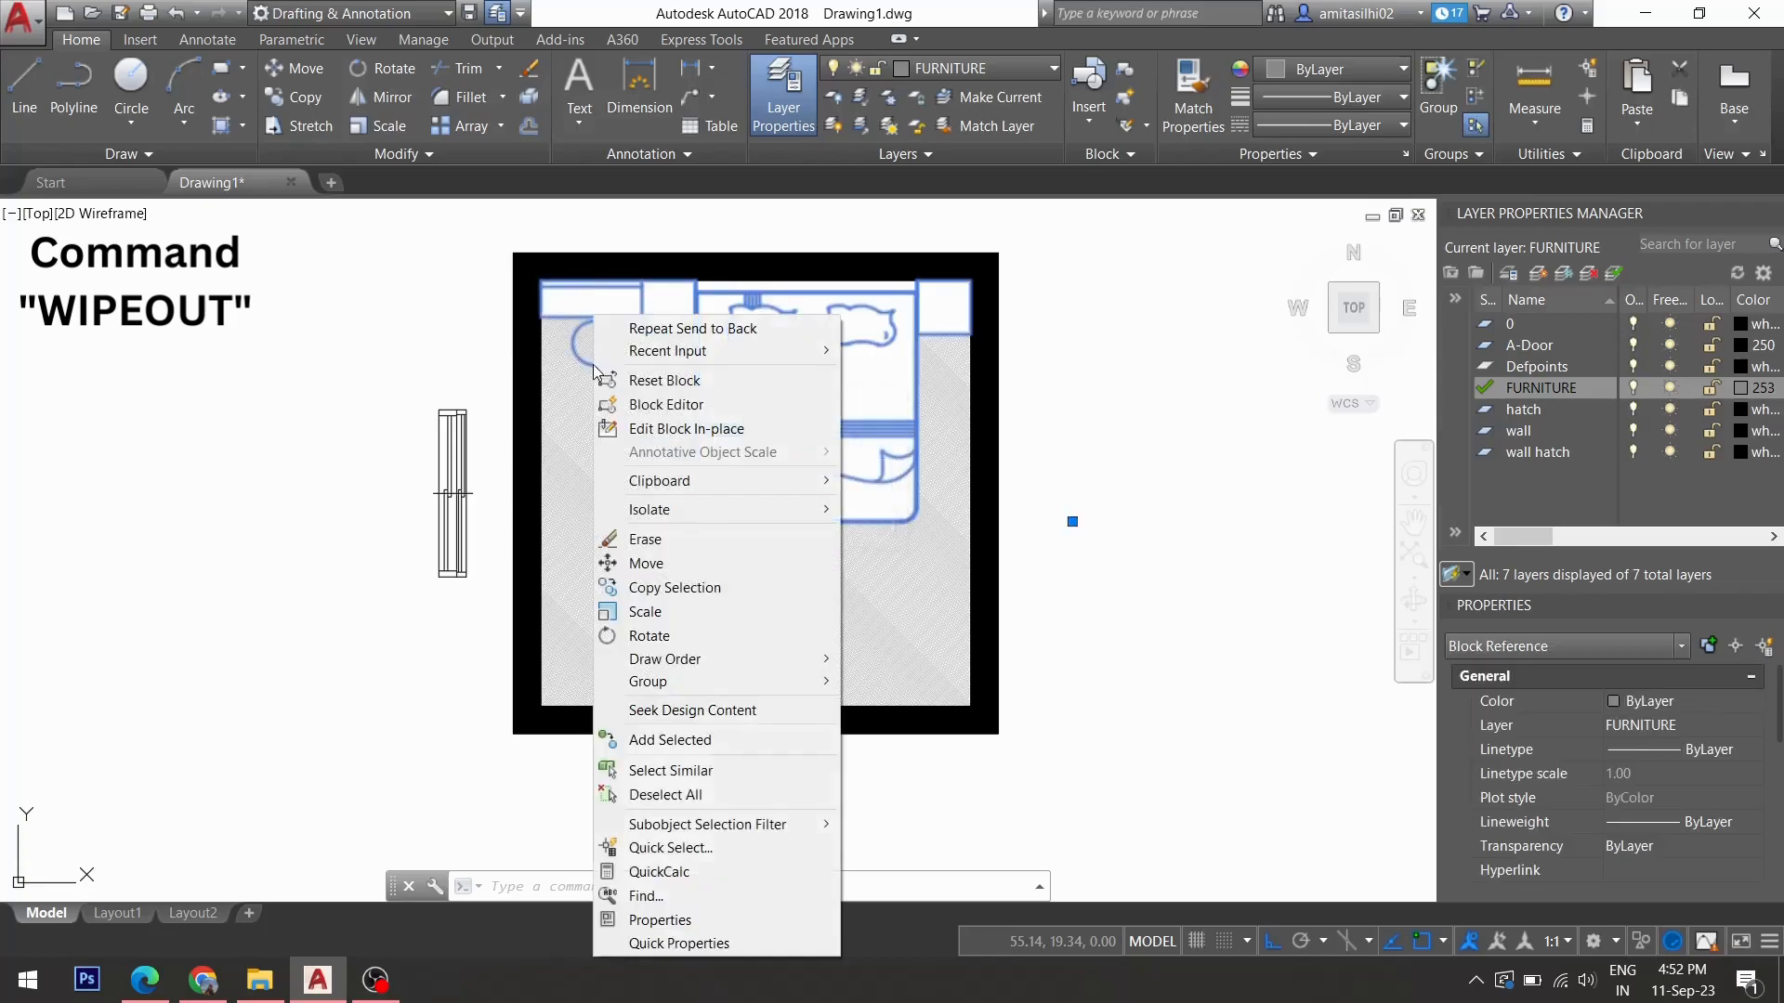
left_click(665, 405)
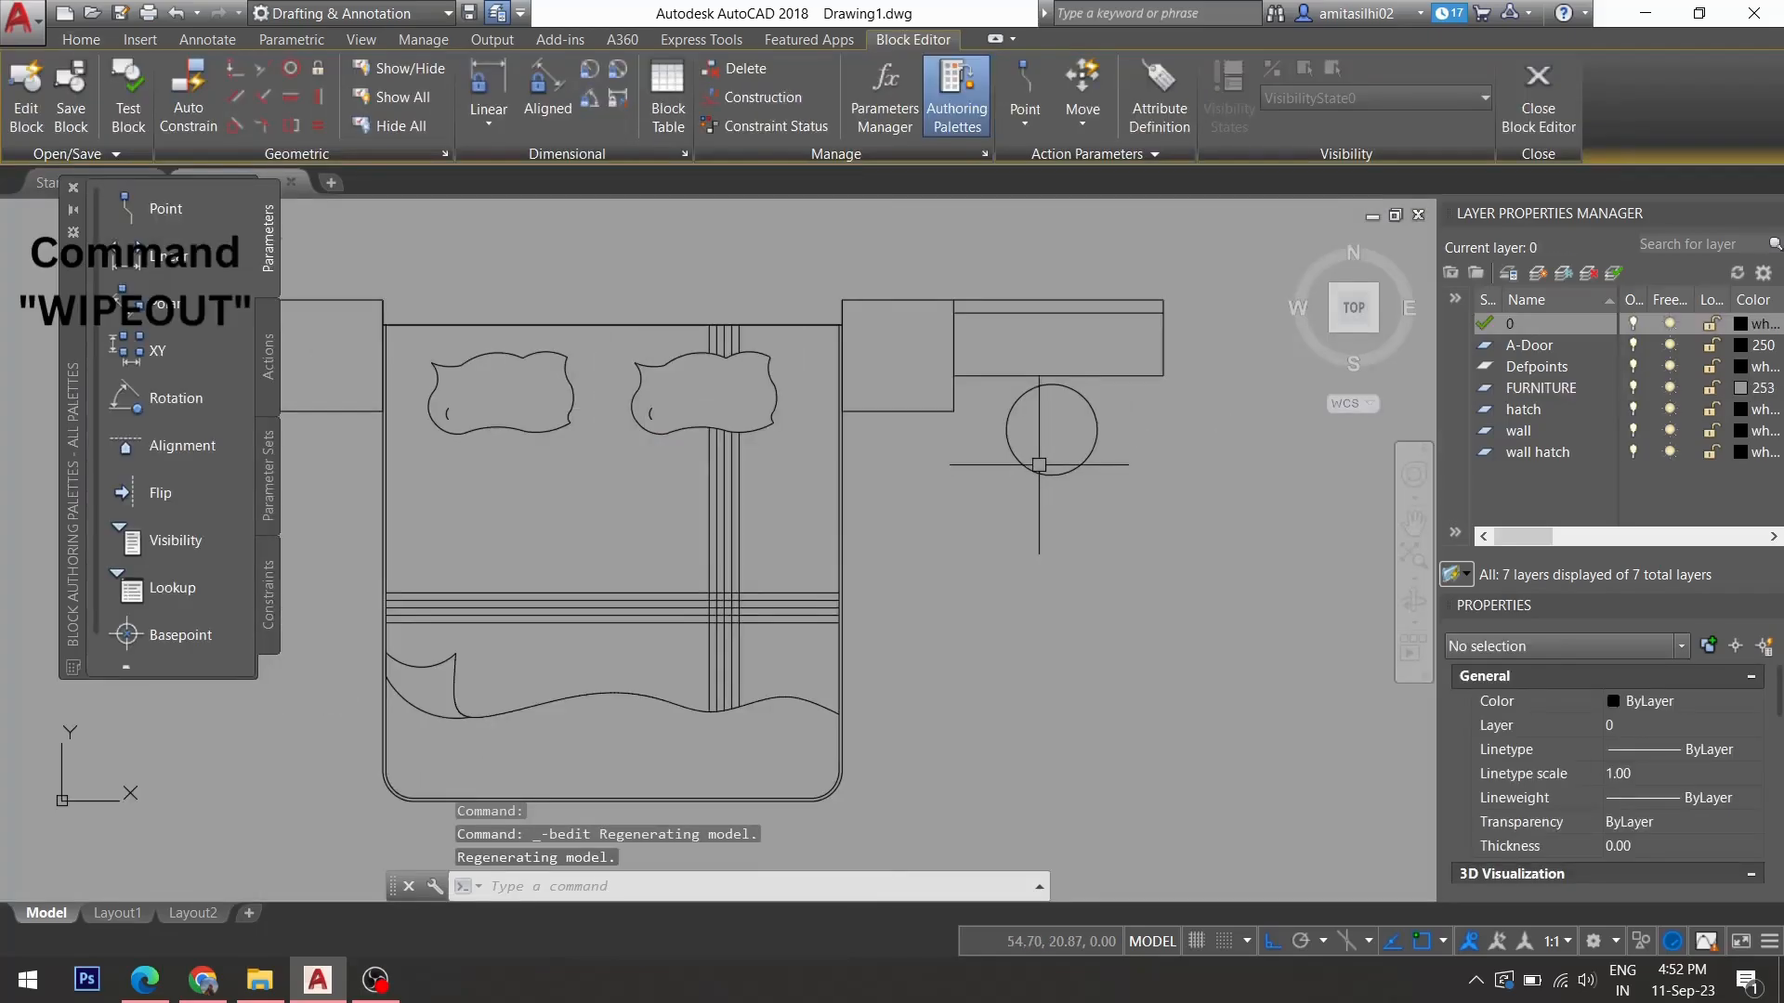
Fill the round stool with a solid 255,255,255 hatch on the hatch layer, and close the block editor with the changes saved.
left_click(1028, 468)
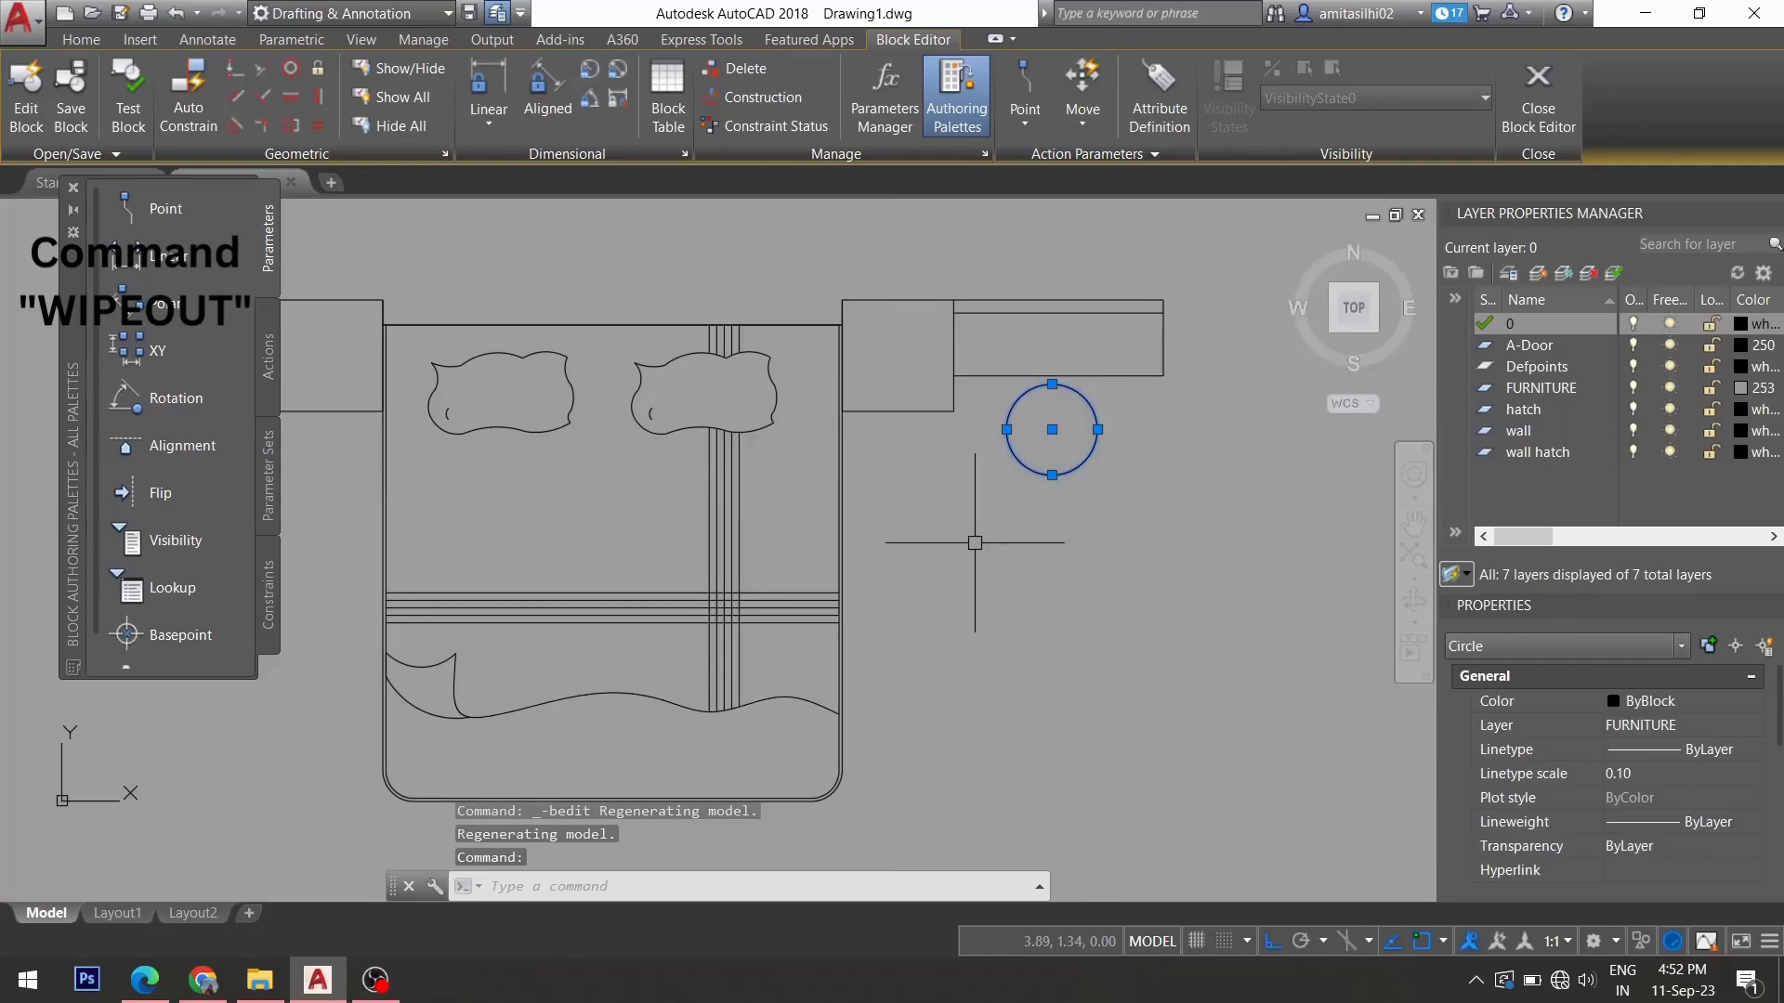
double_click(1548, 408)
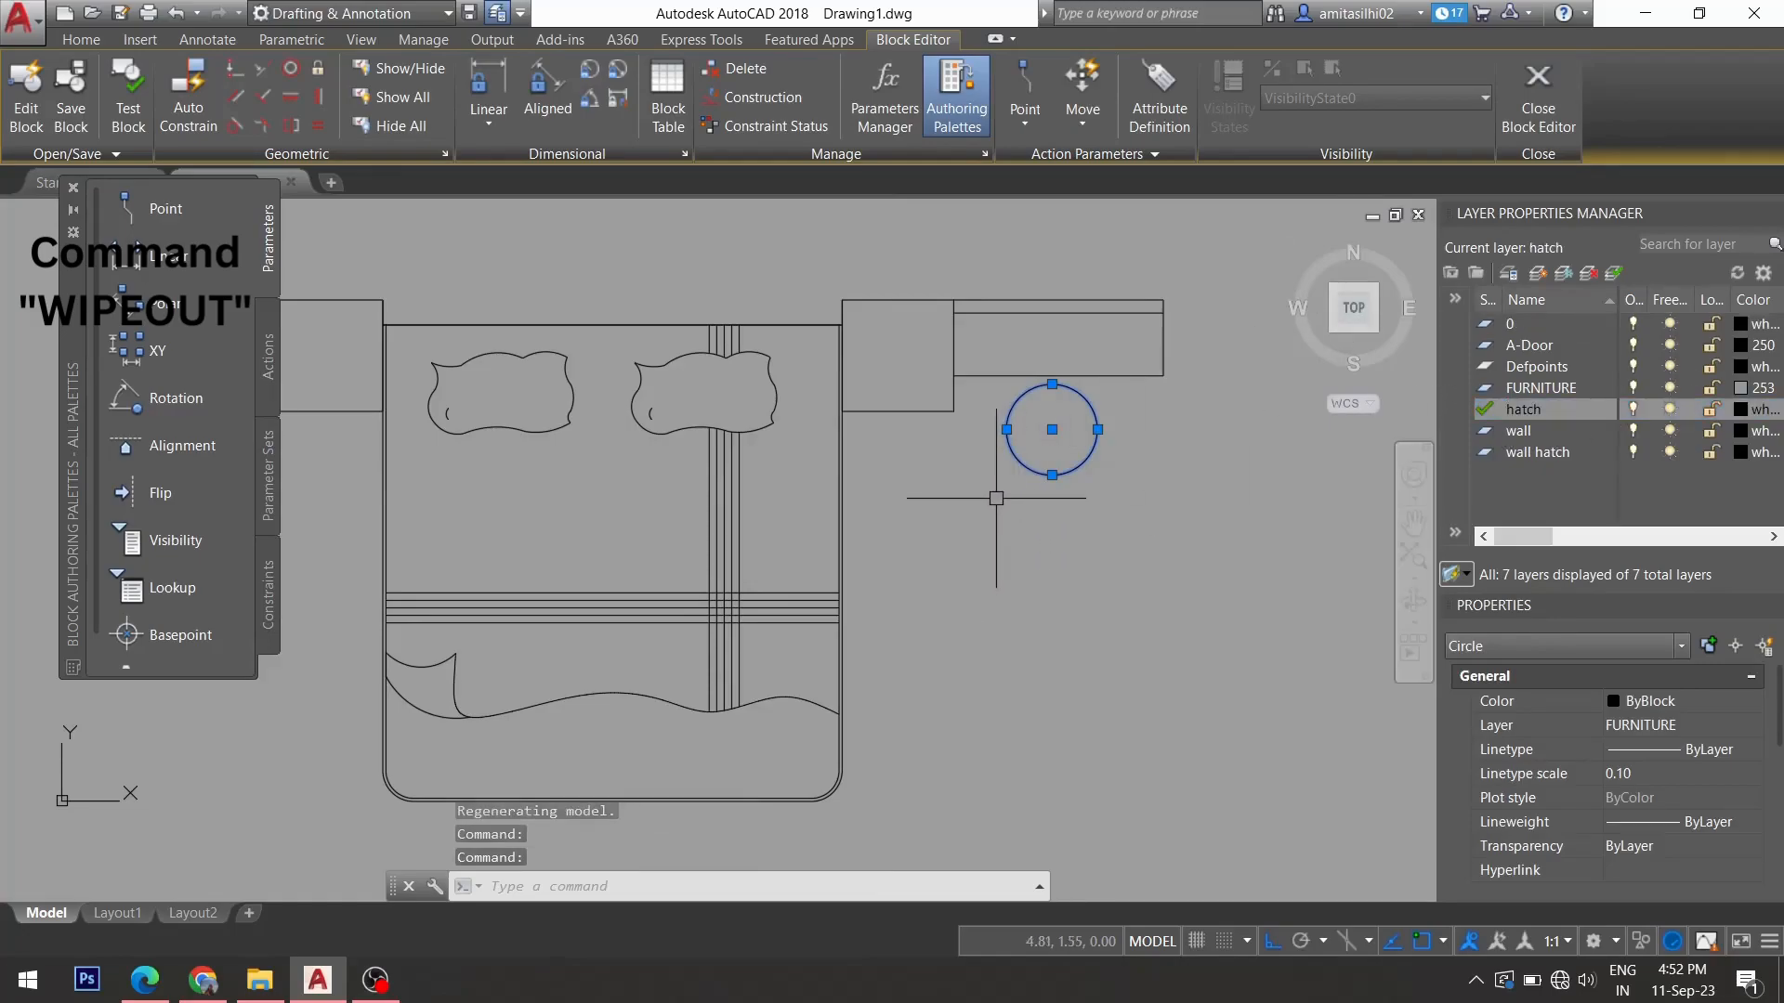
type("hatch")
key("Return")
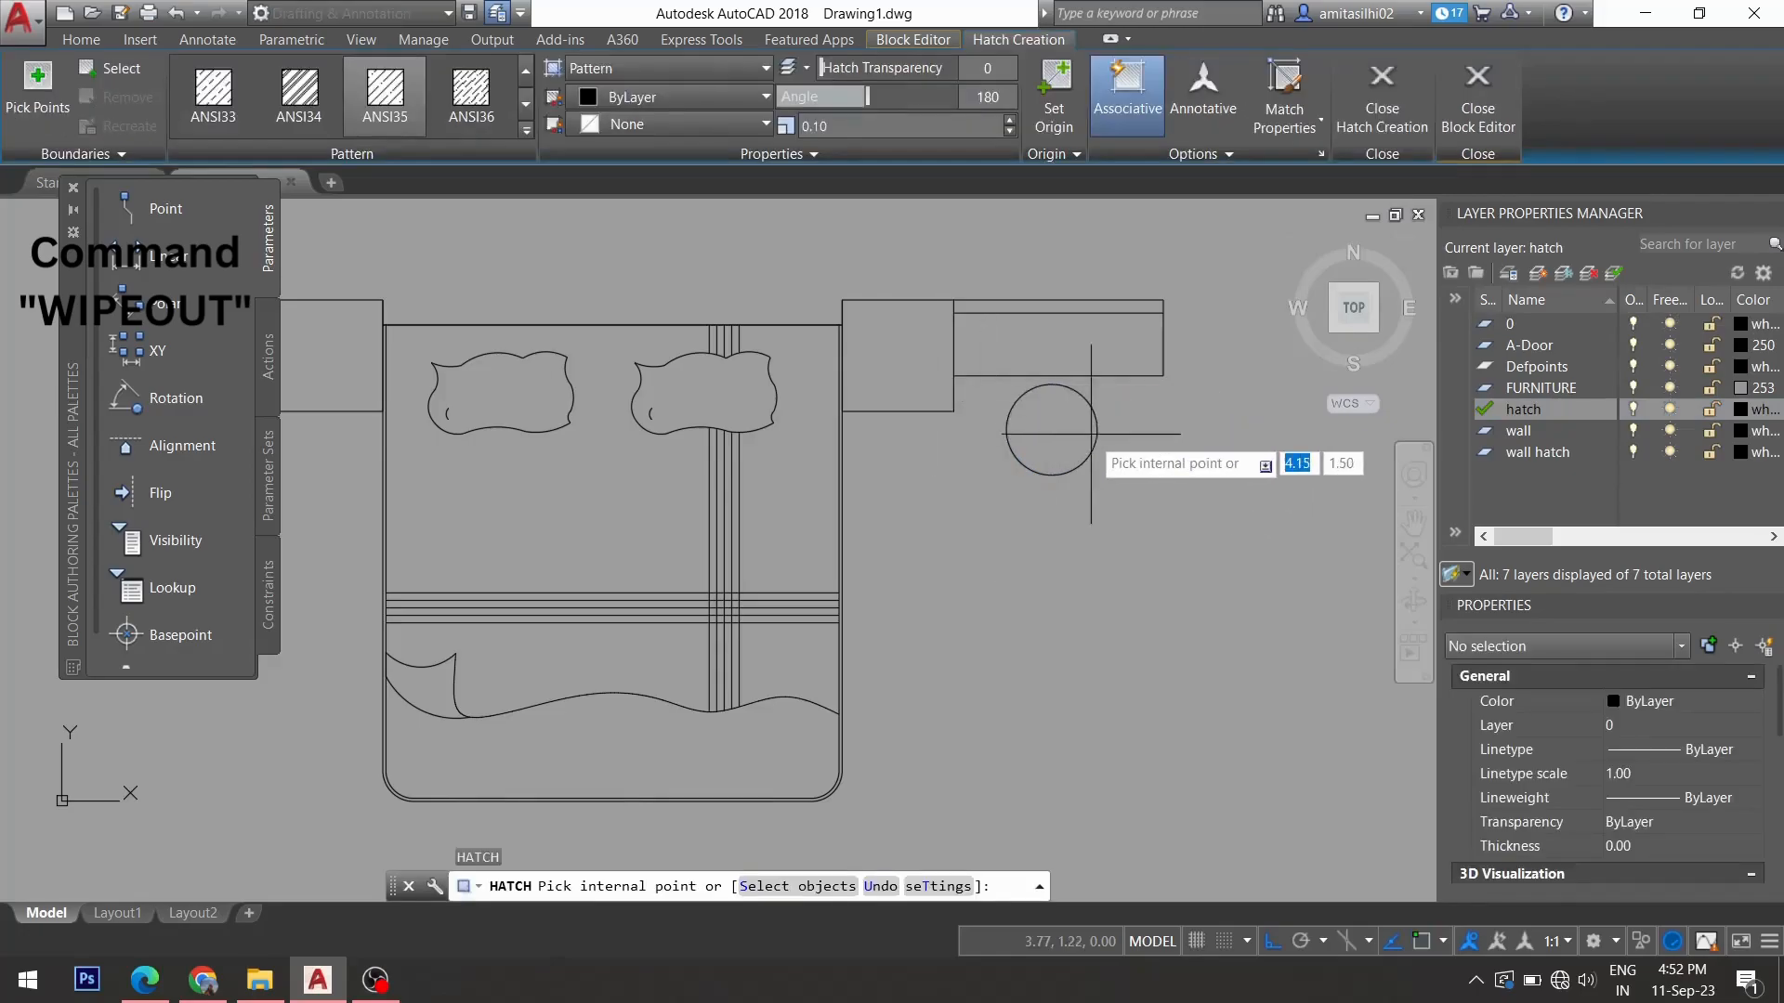
scroll(279, 96, "up", 1)
left_click(217, 96)
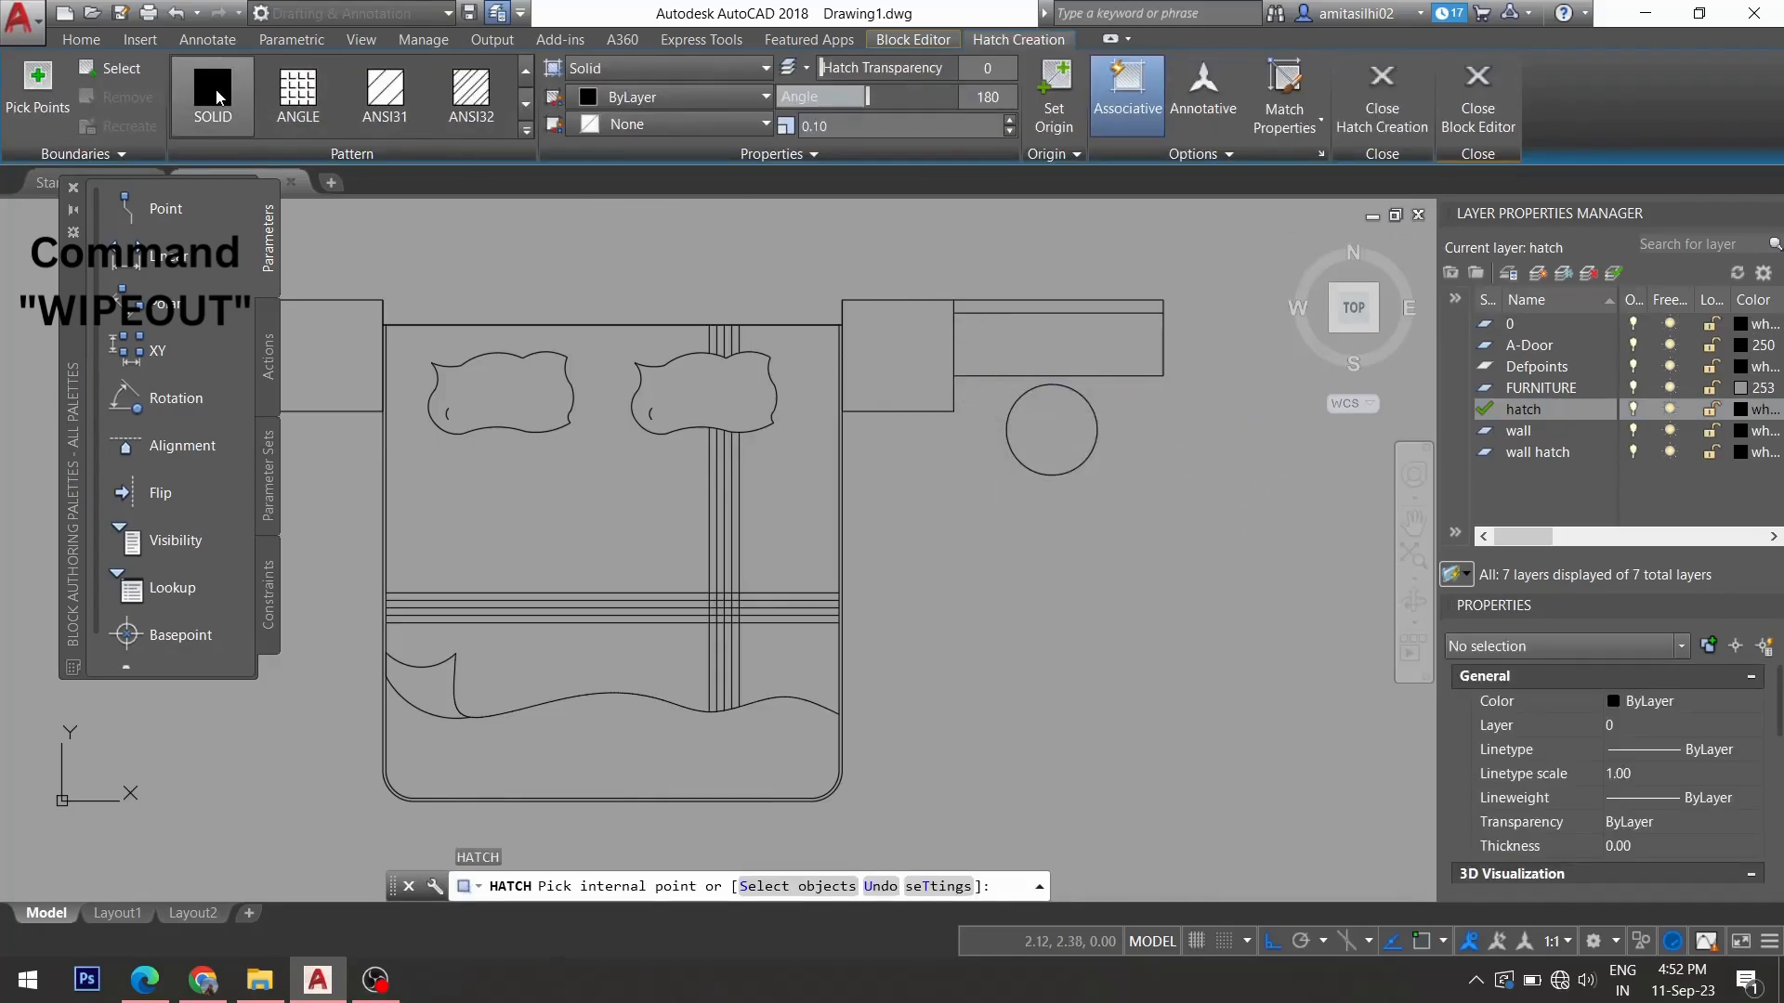
left_click(655, 98)
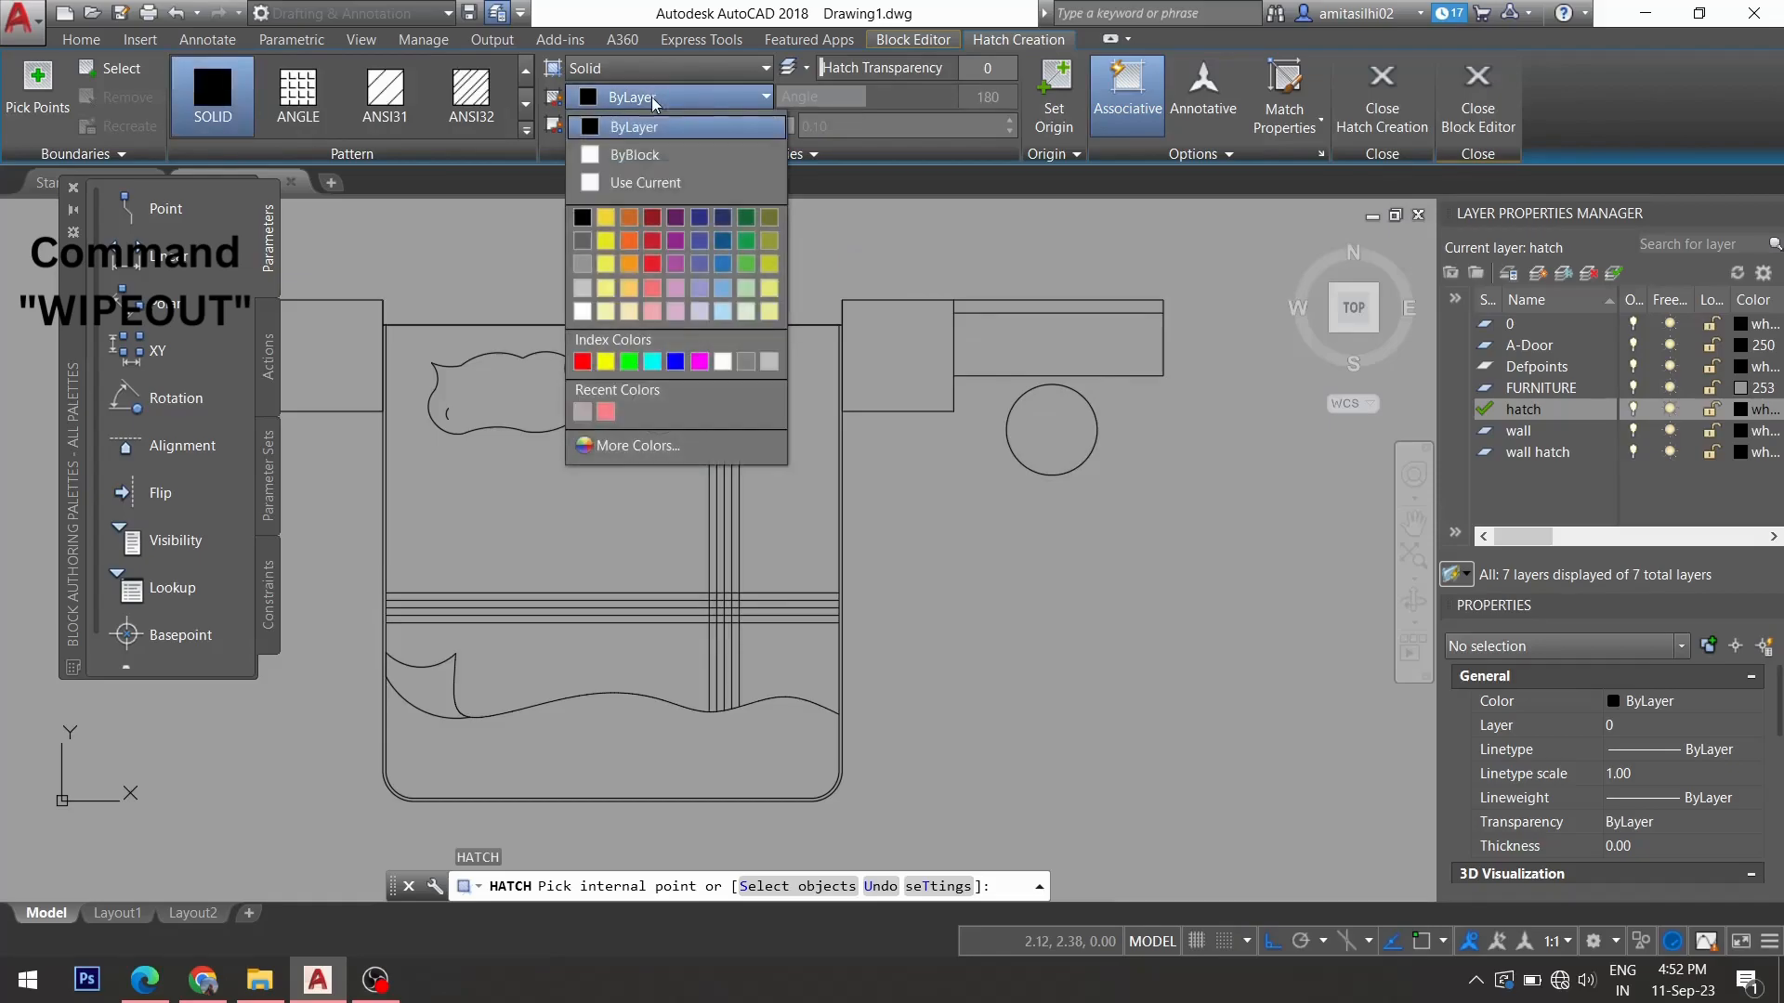
left_click(582, 311)
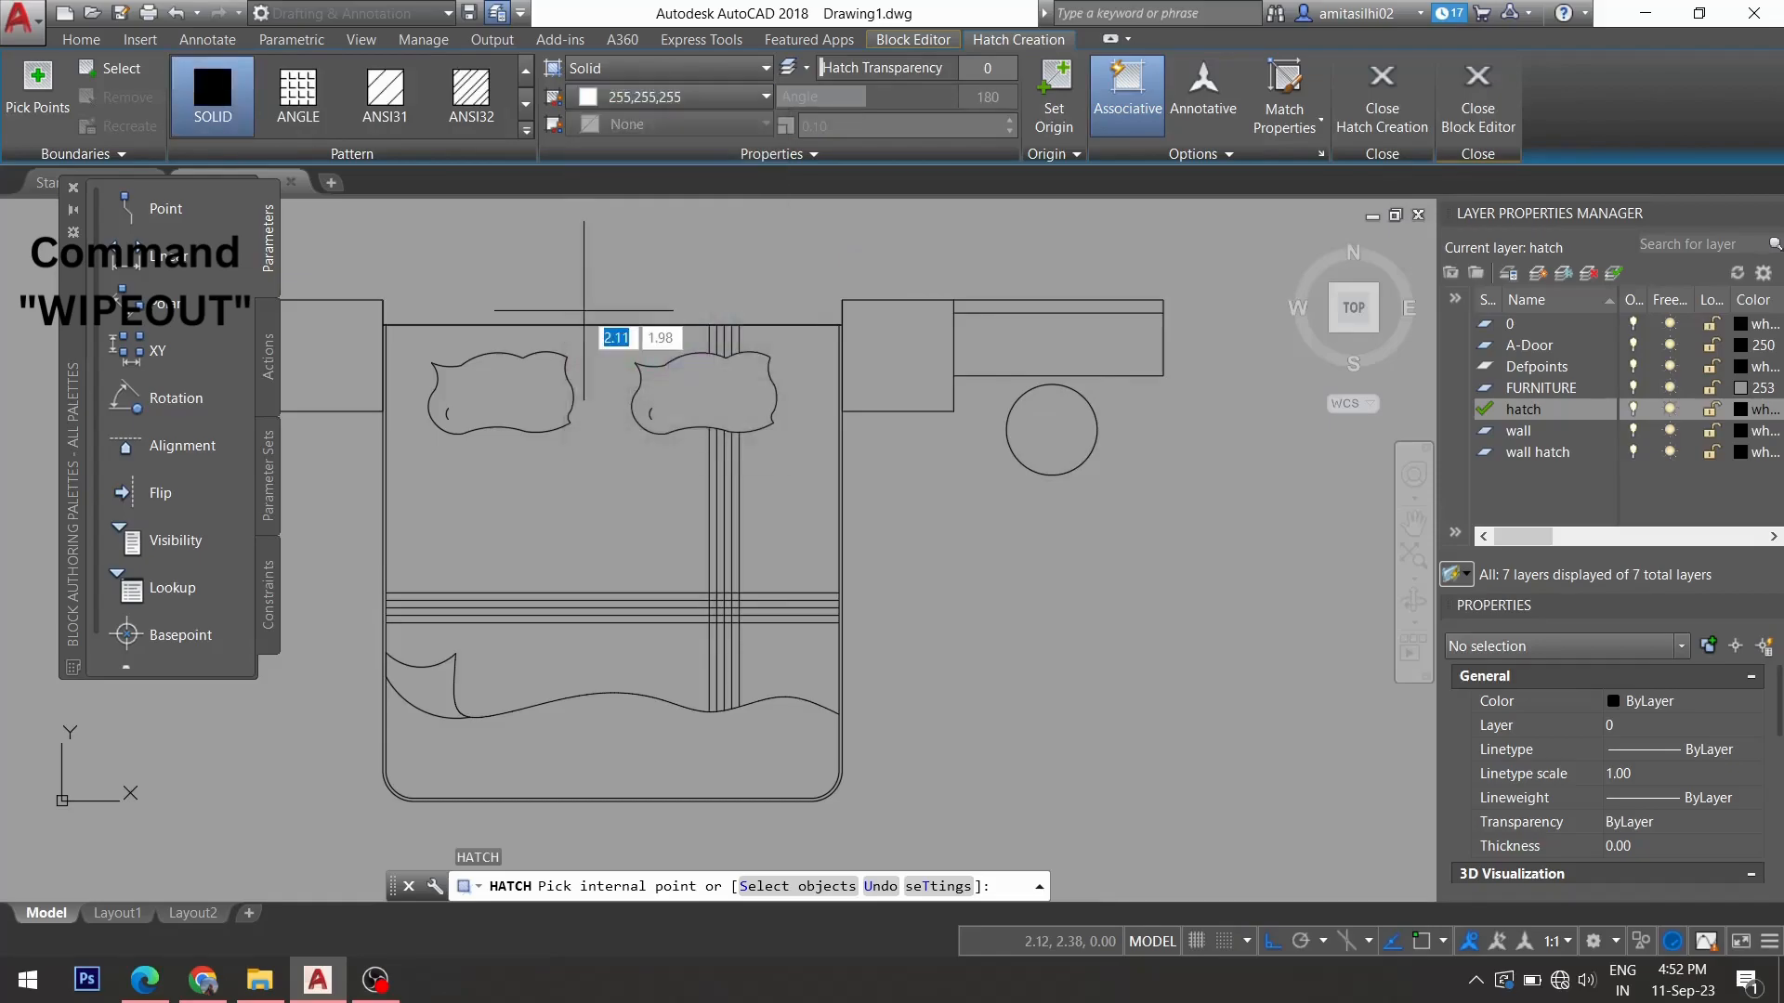
left_click(1048, 424)
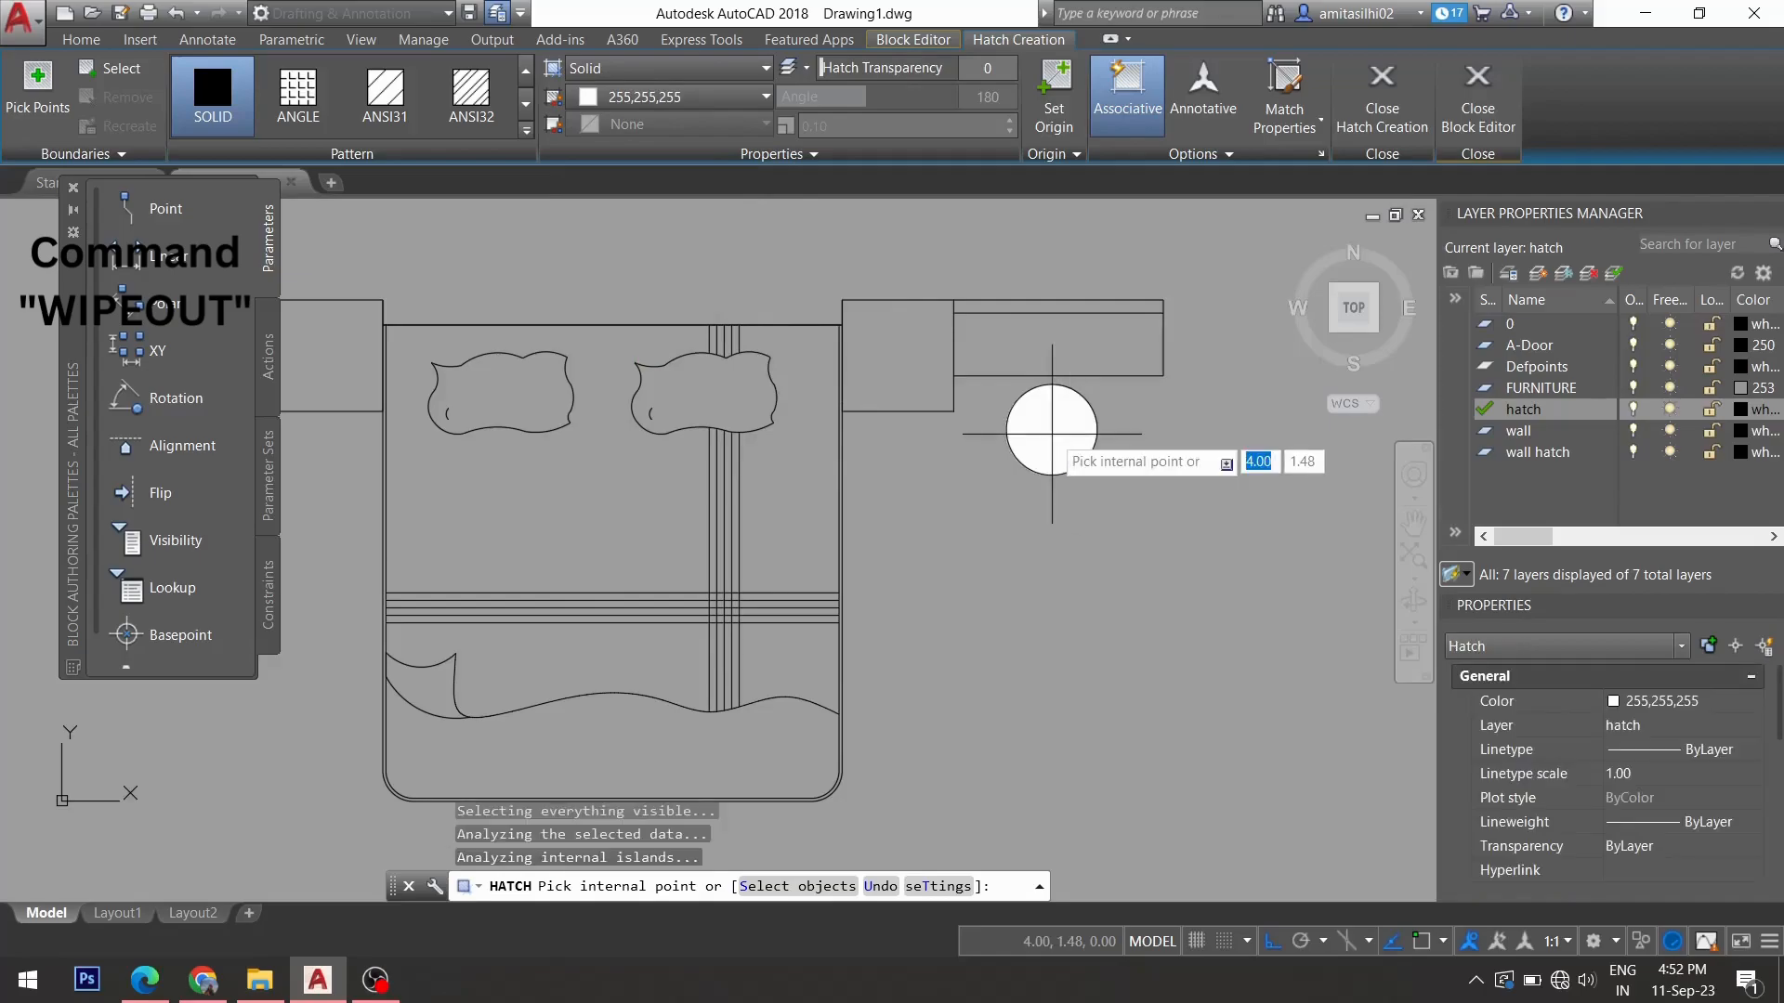
key("Escape")
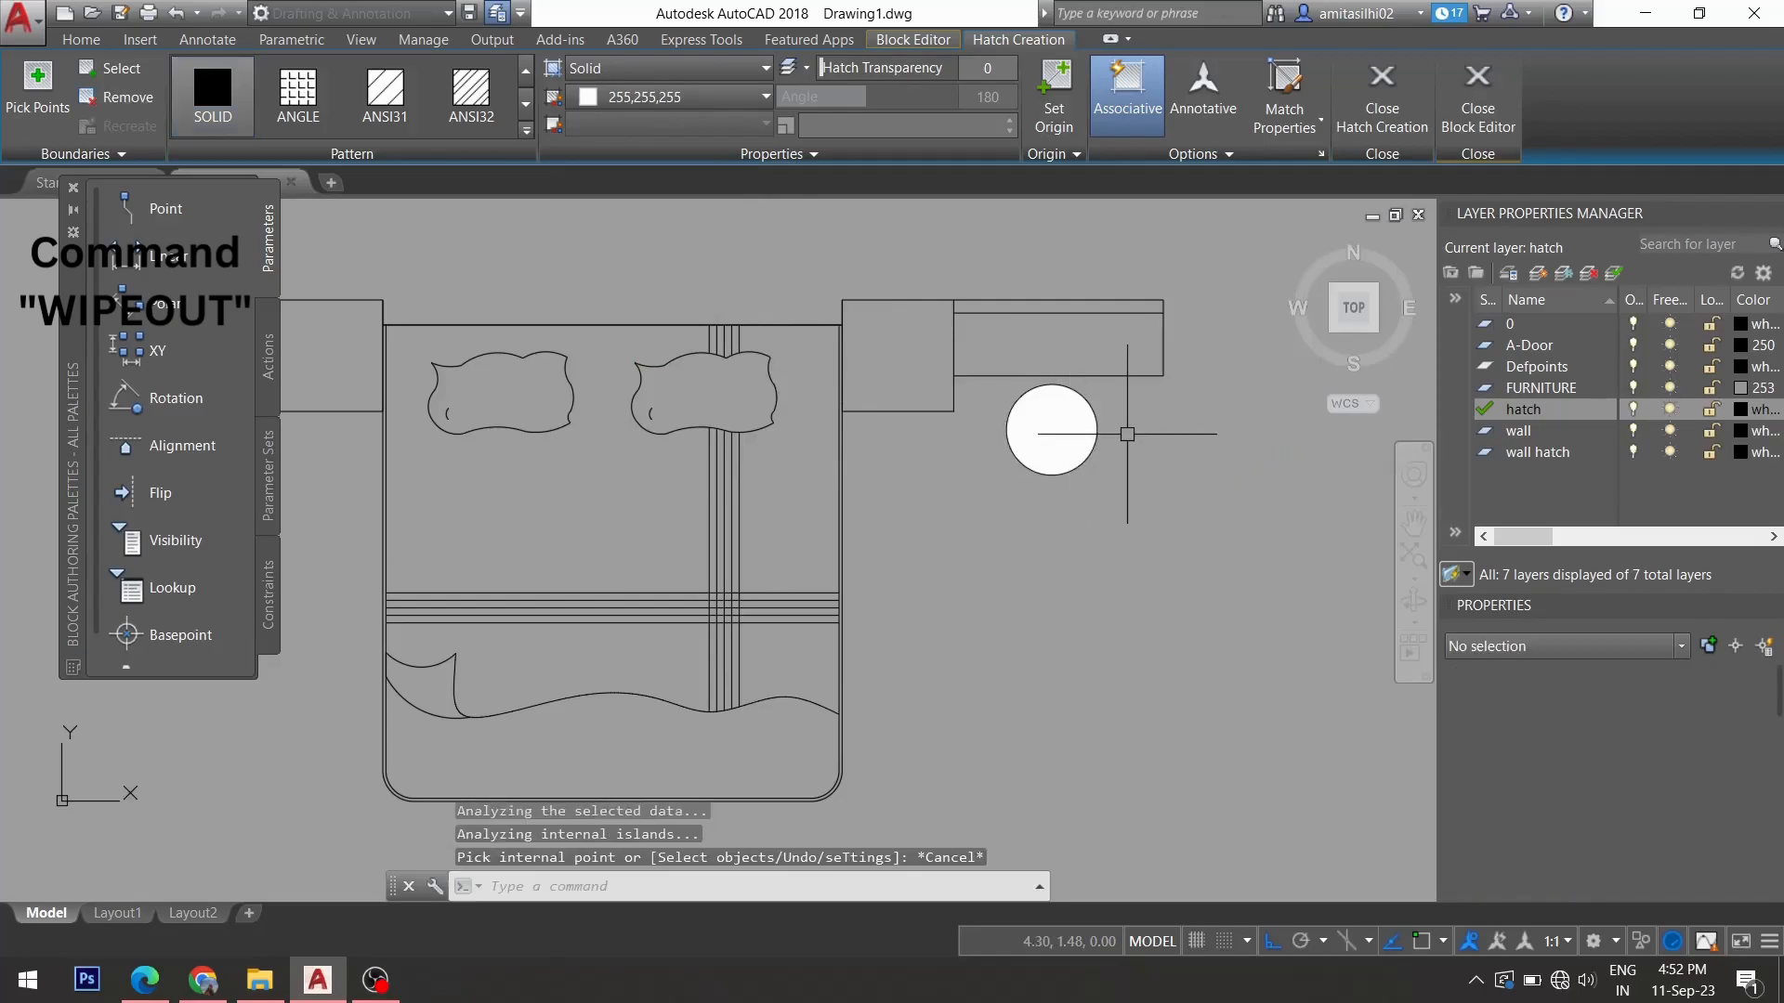
left_click(1524, 106)
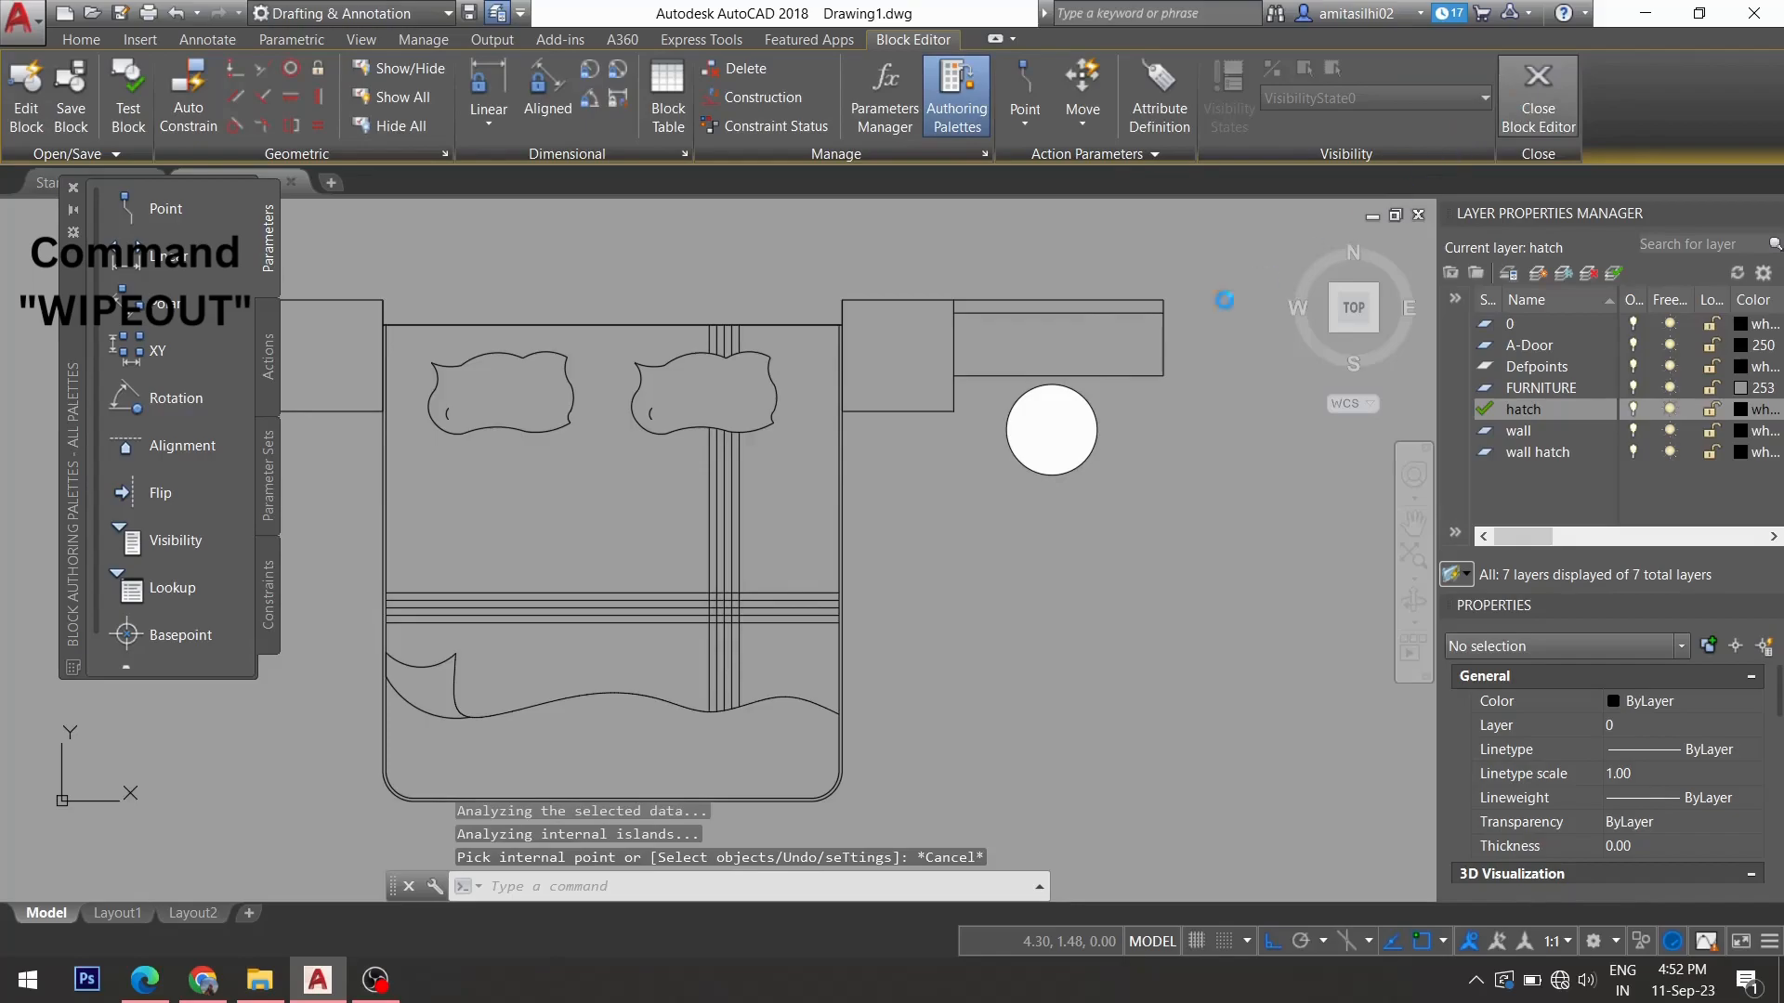
left_click(881, 443)
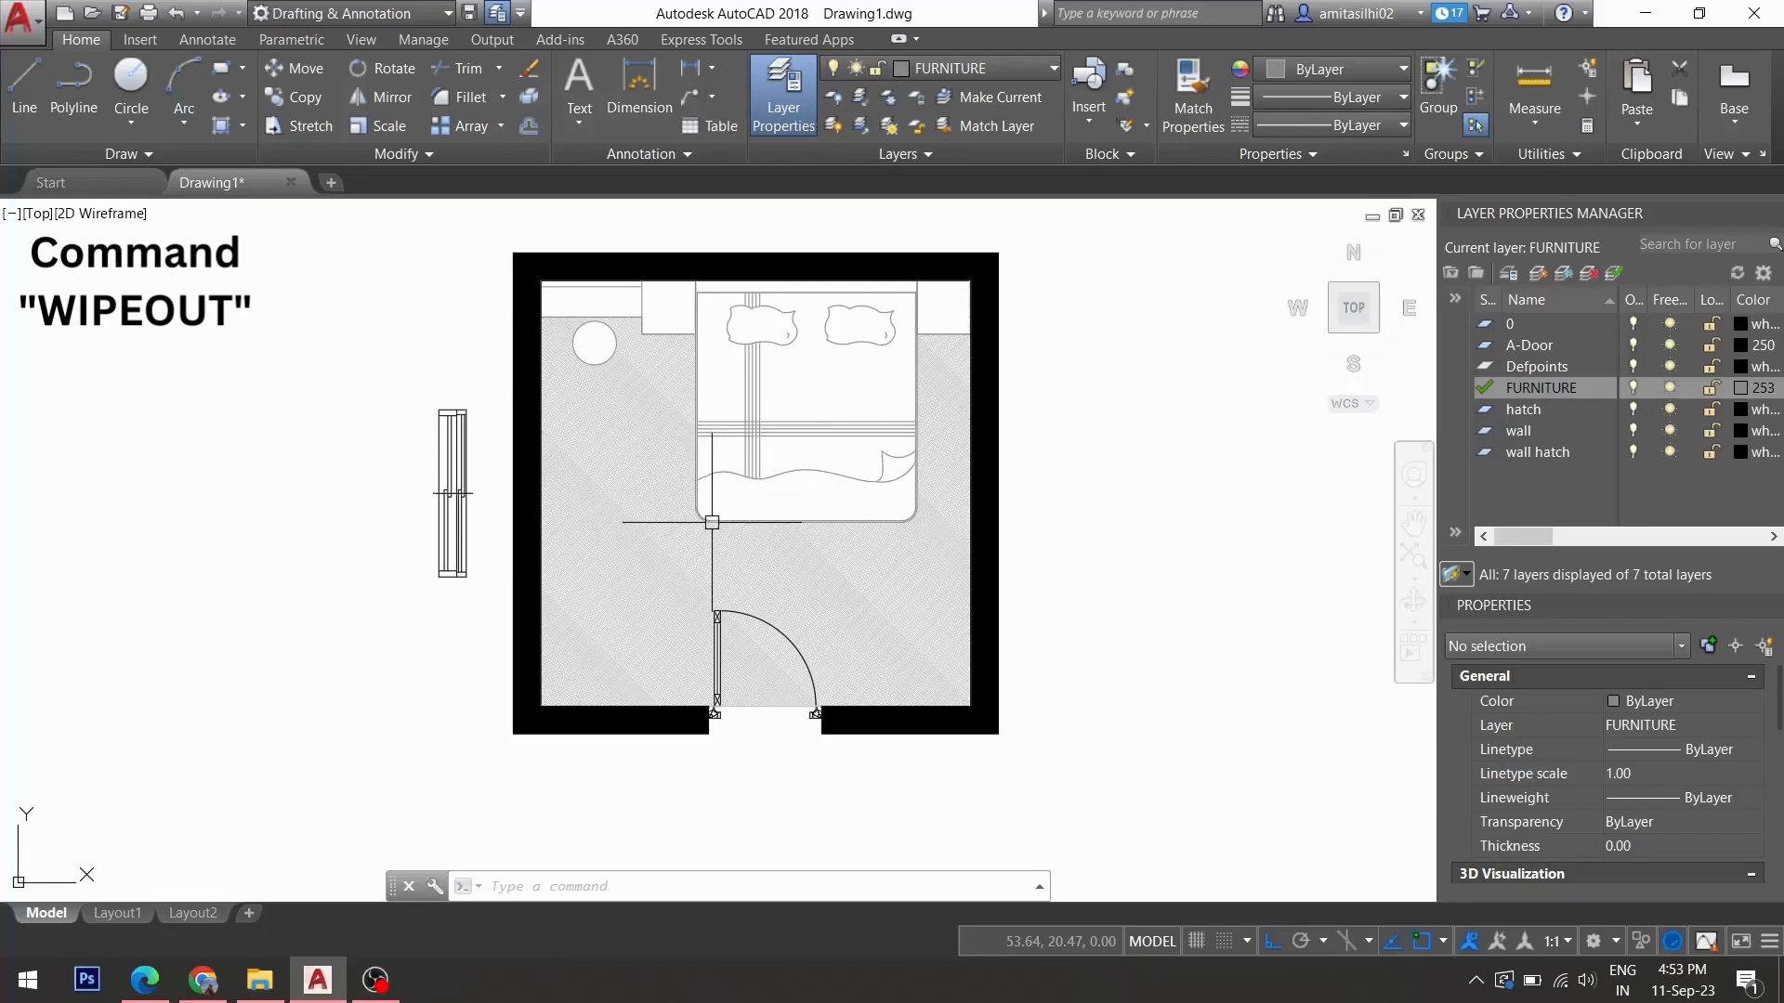
Set WIPEOUTFRAME to 0 to hide the wipeout frames, and check the bed's rounded corner.
scroll(713, 521, "up", 4)
scroll(706, 506, "up", 3)
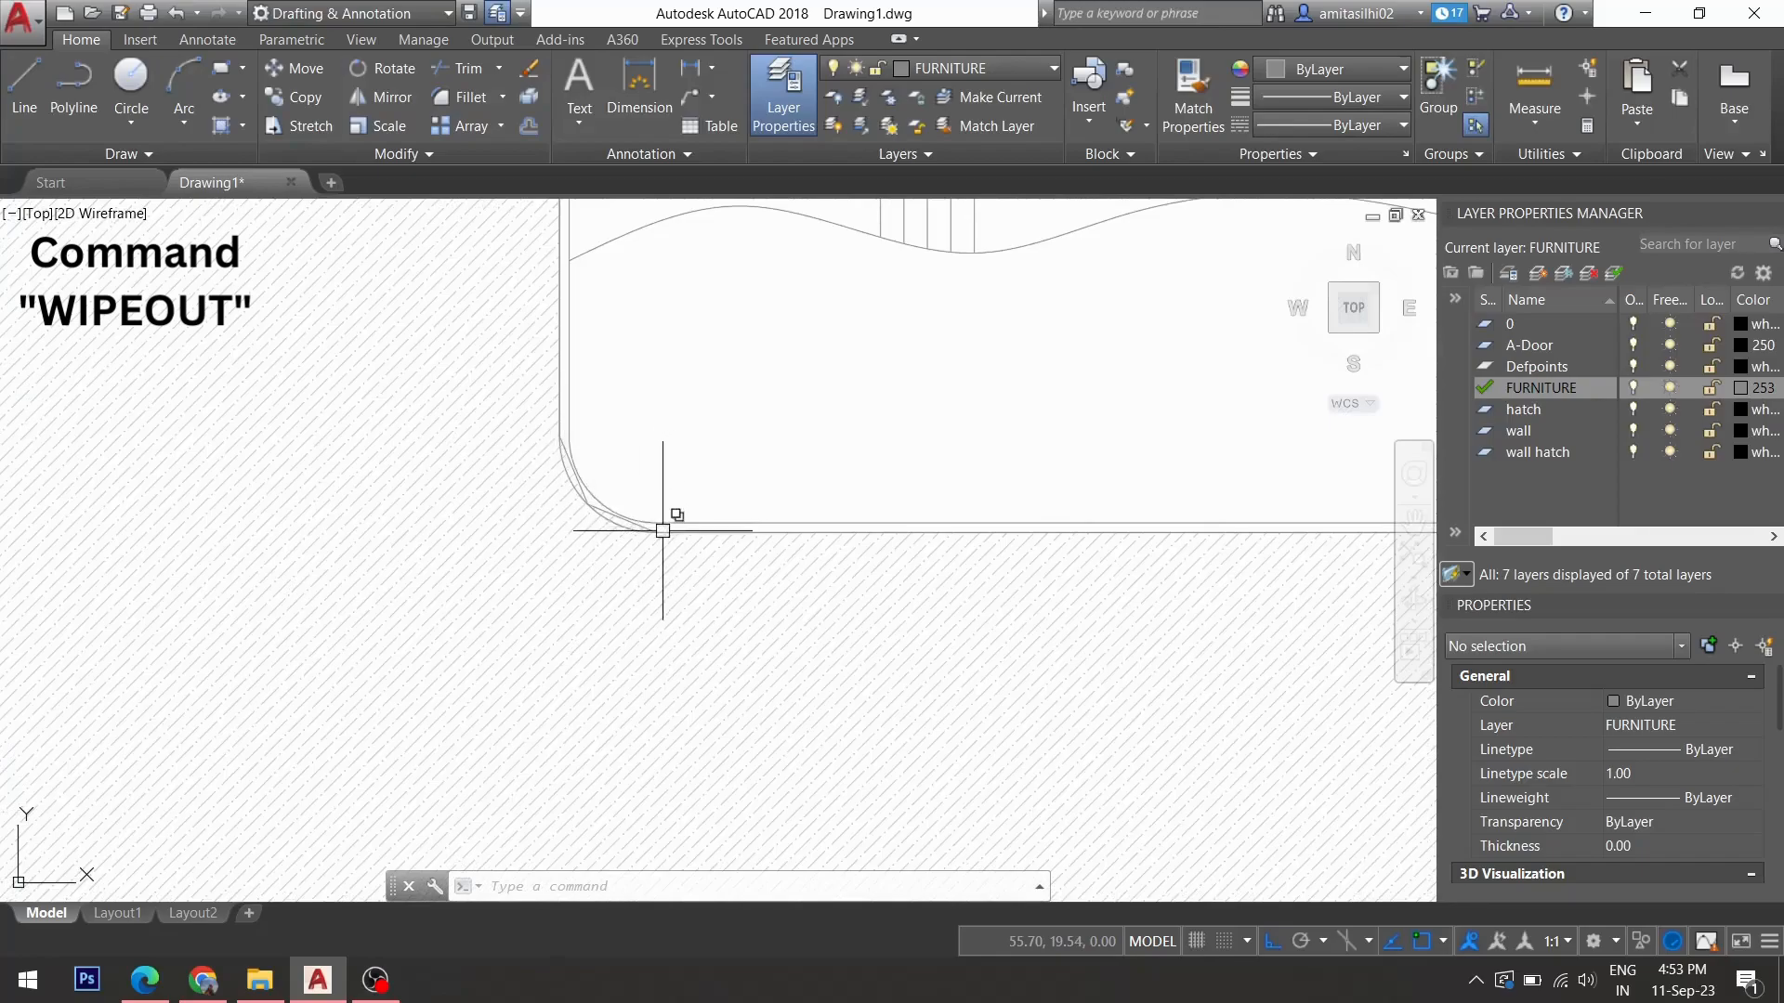
scroll(651, 469, "down", 8)
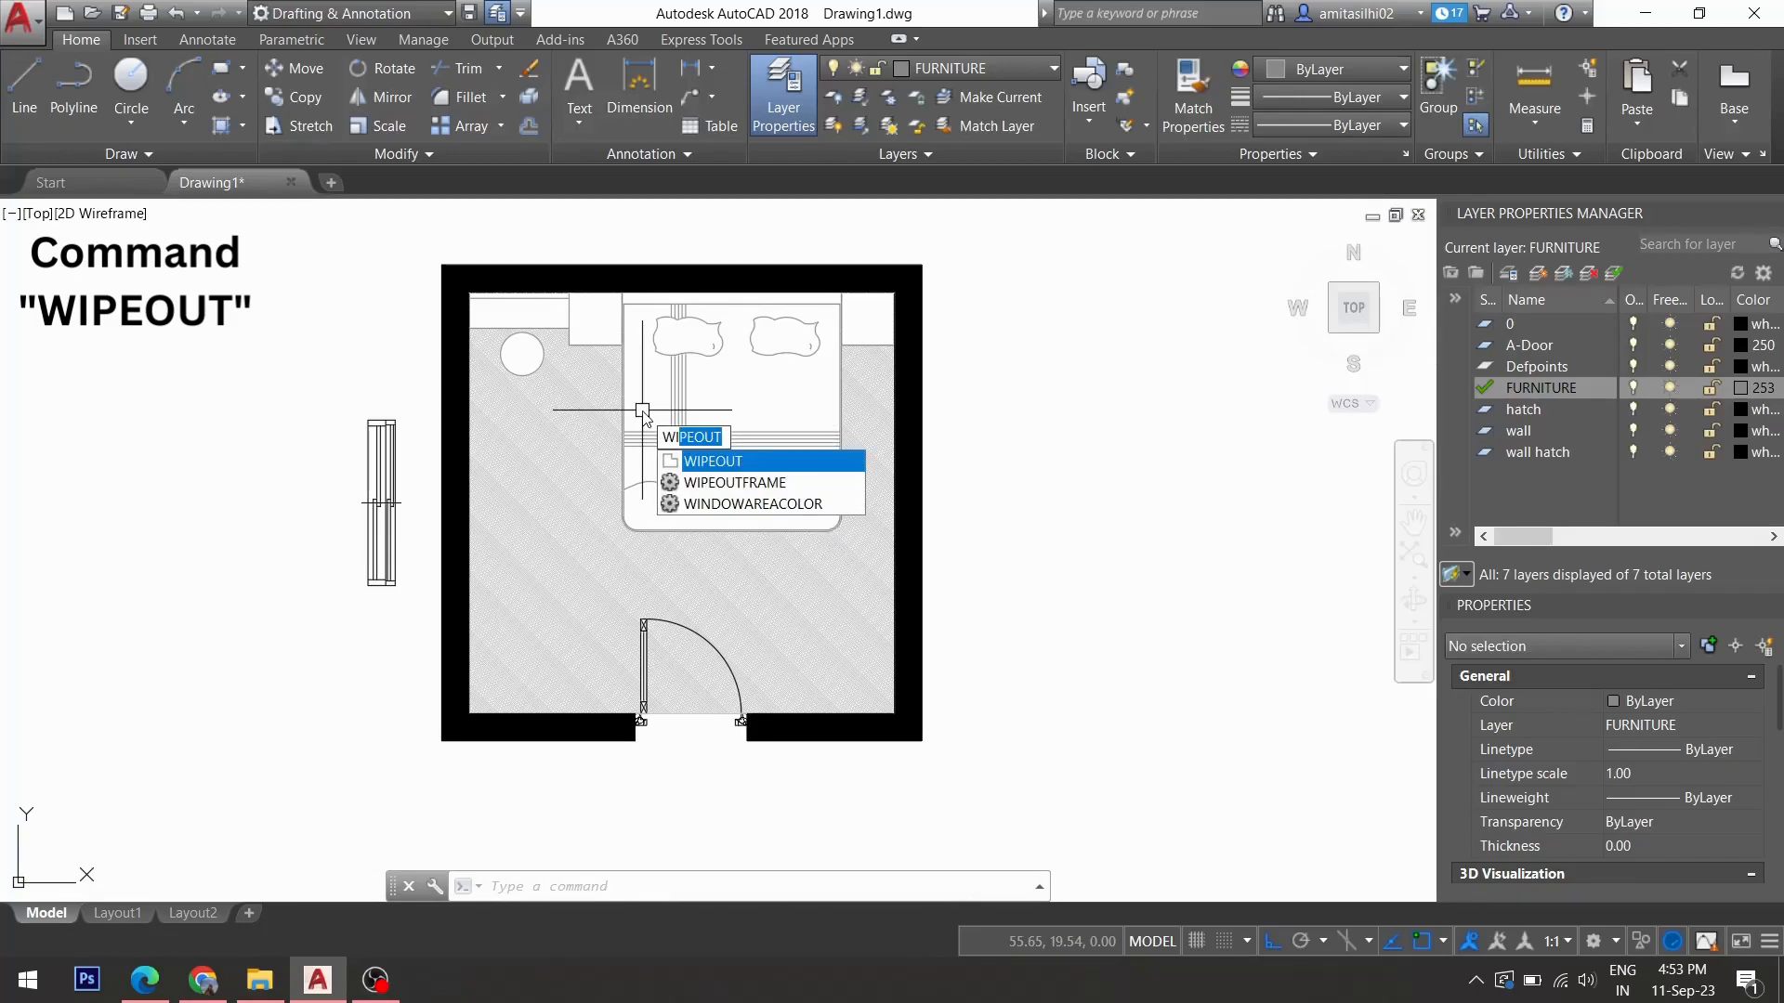
key("Down")
key("Return")
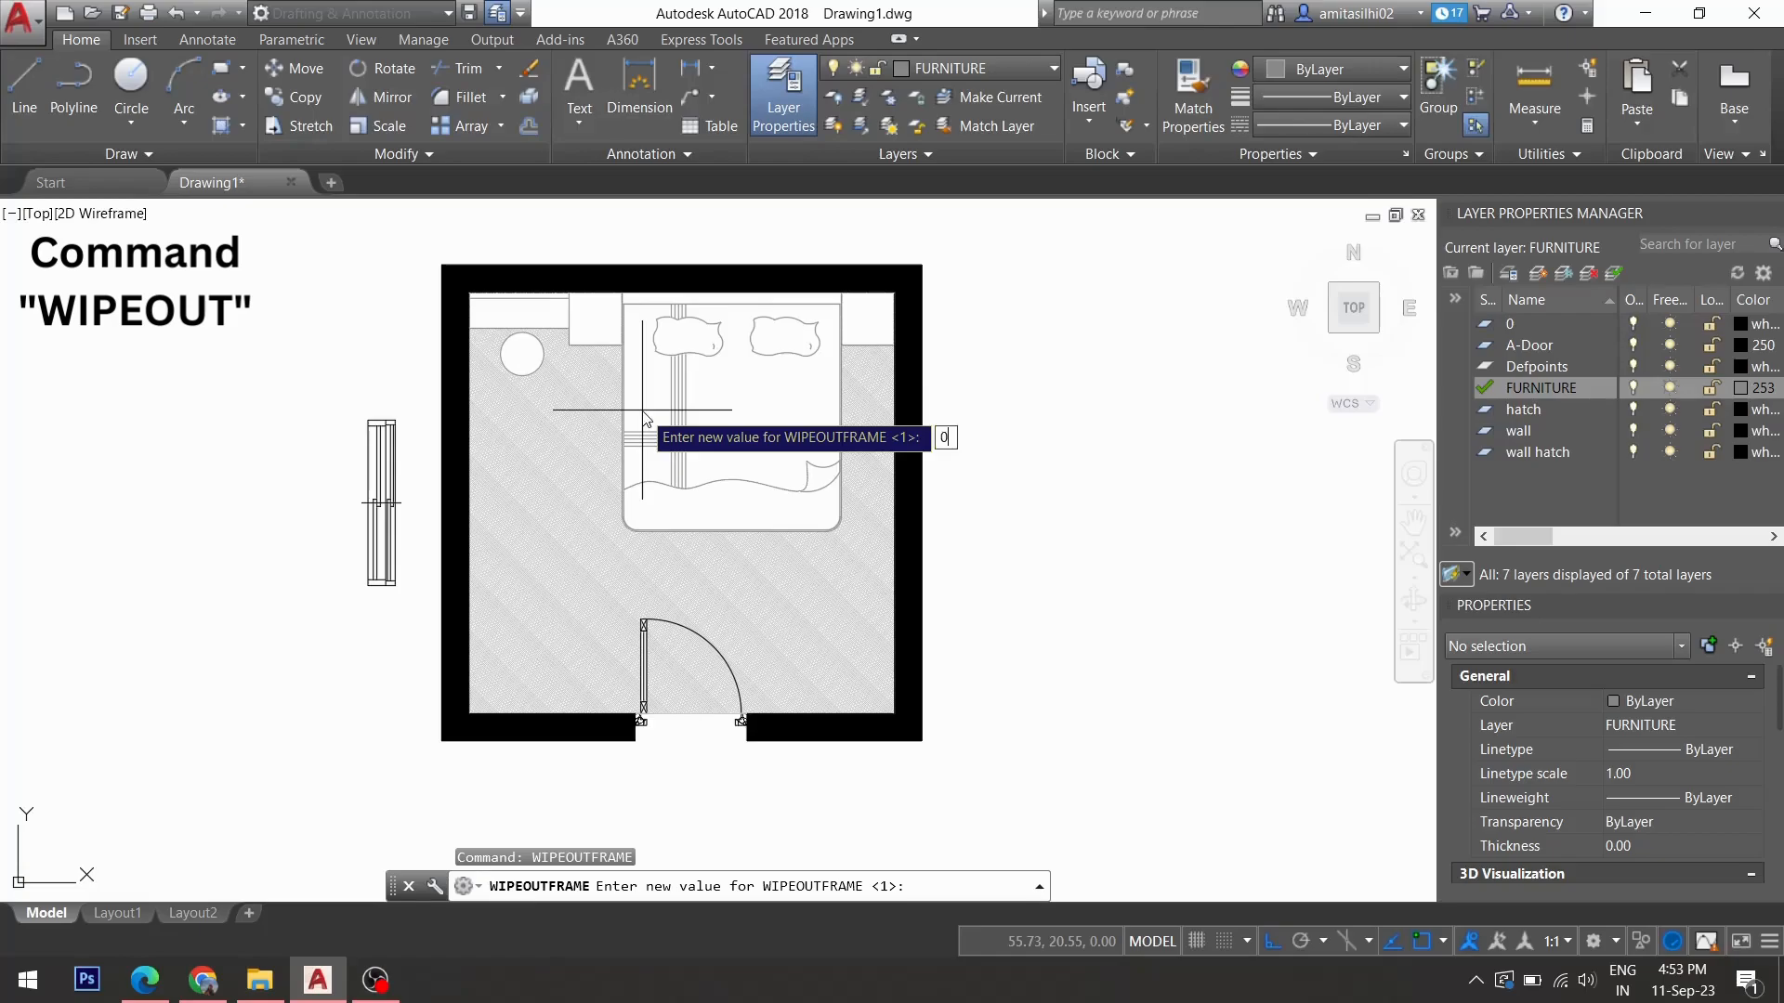
key("Return")
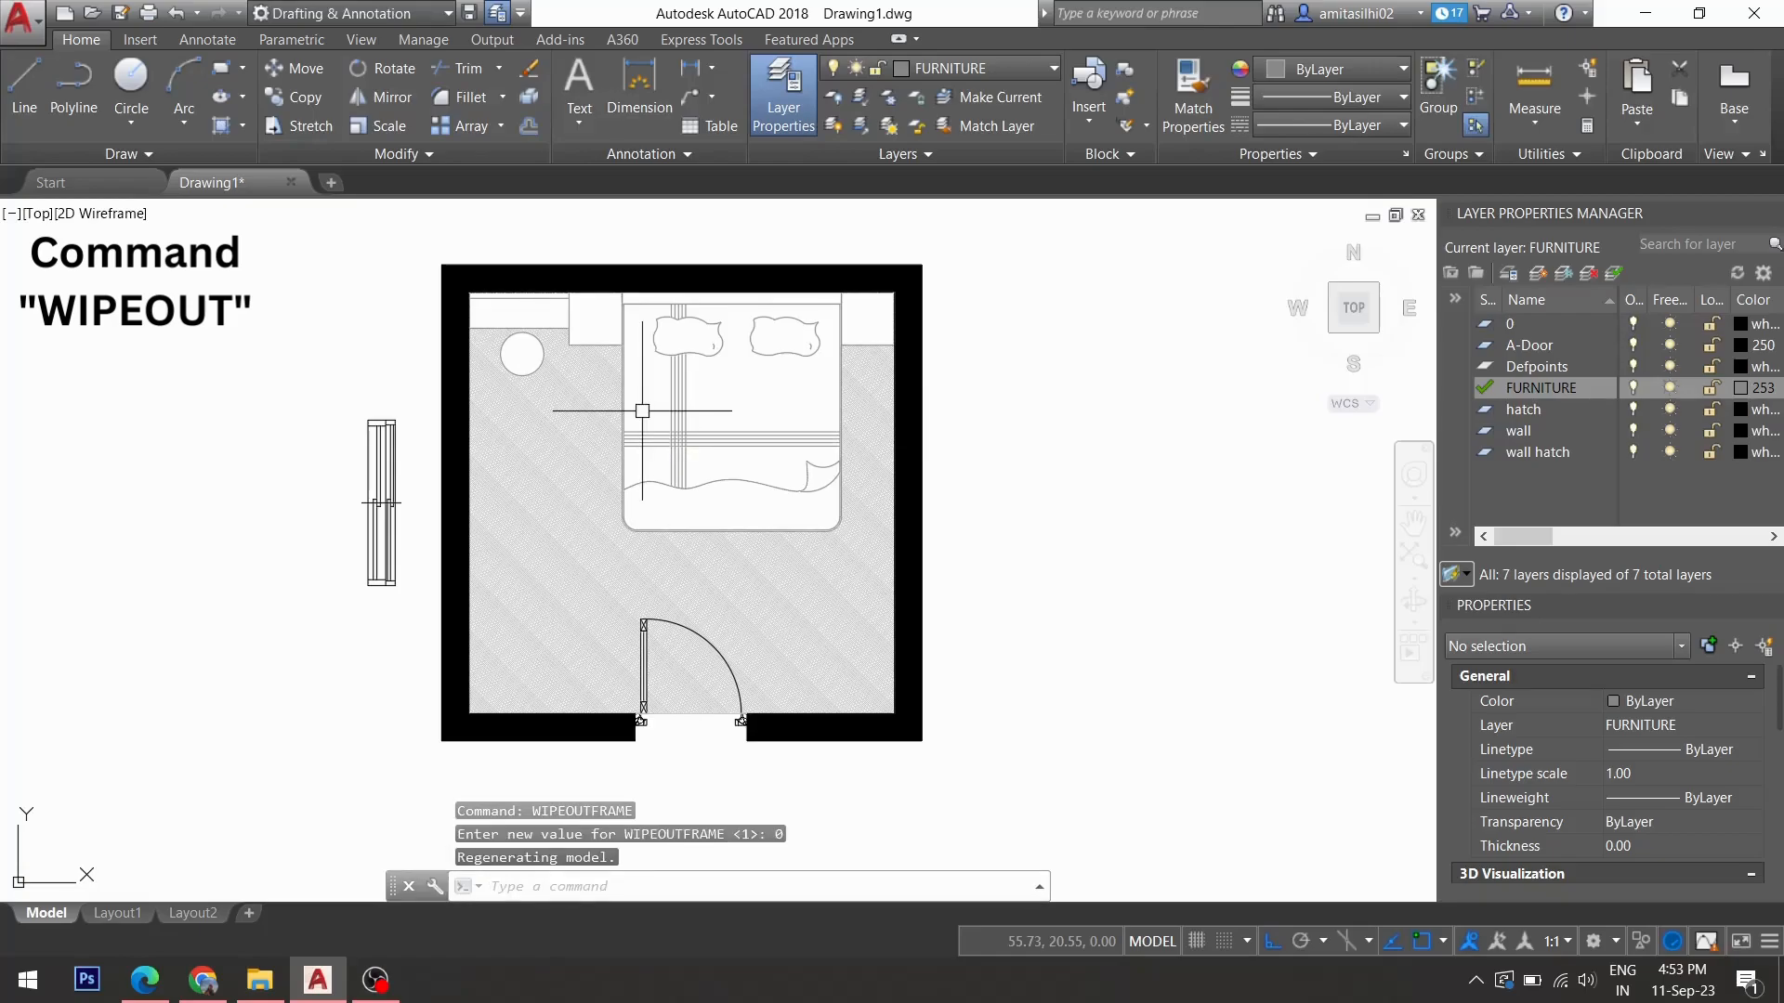
scroll(645, 492, "up", 2)
scroll(637, 502, "up", 2)
scroll(626, 551, "up", 2)
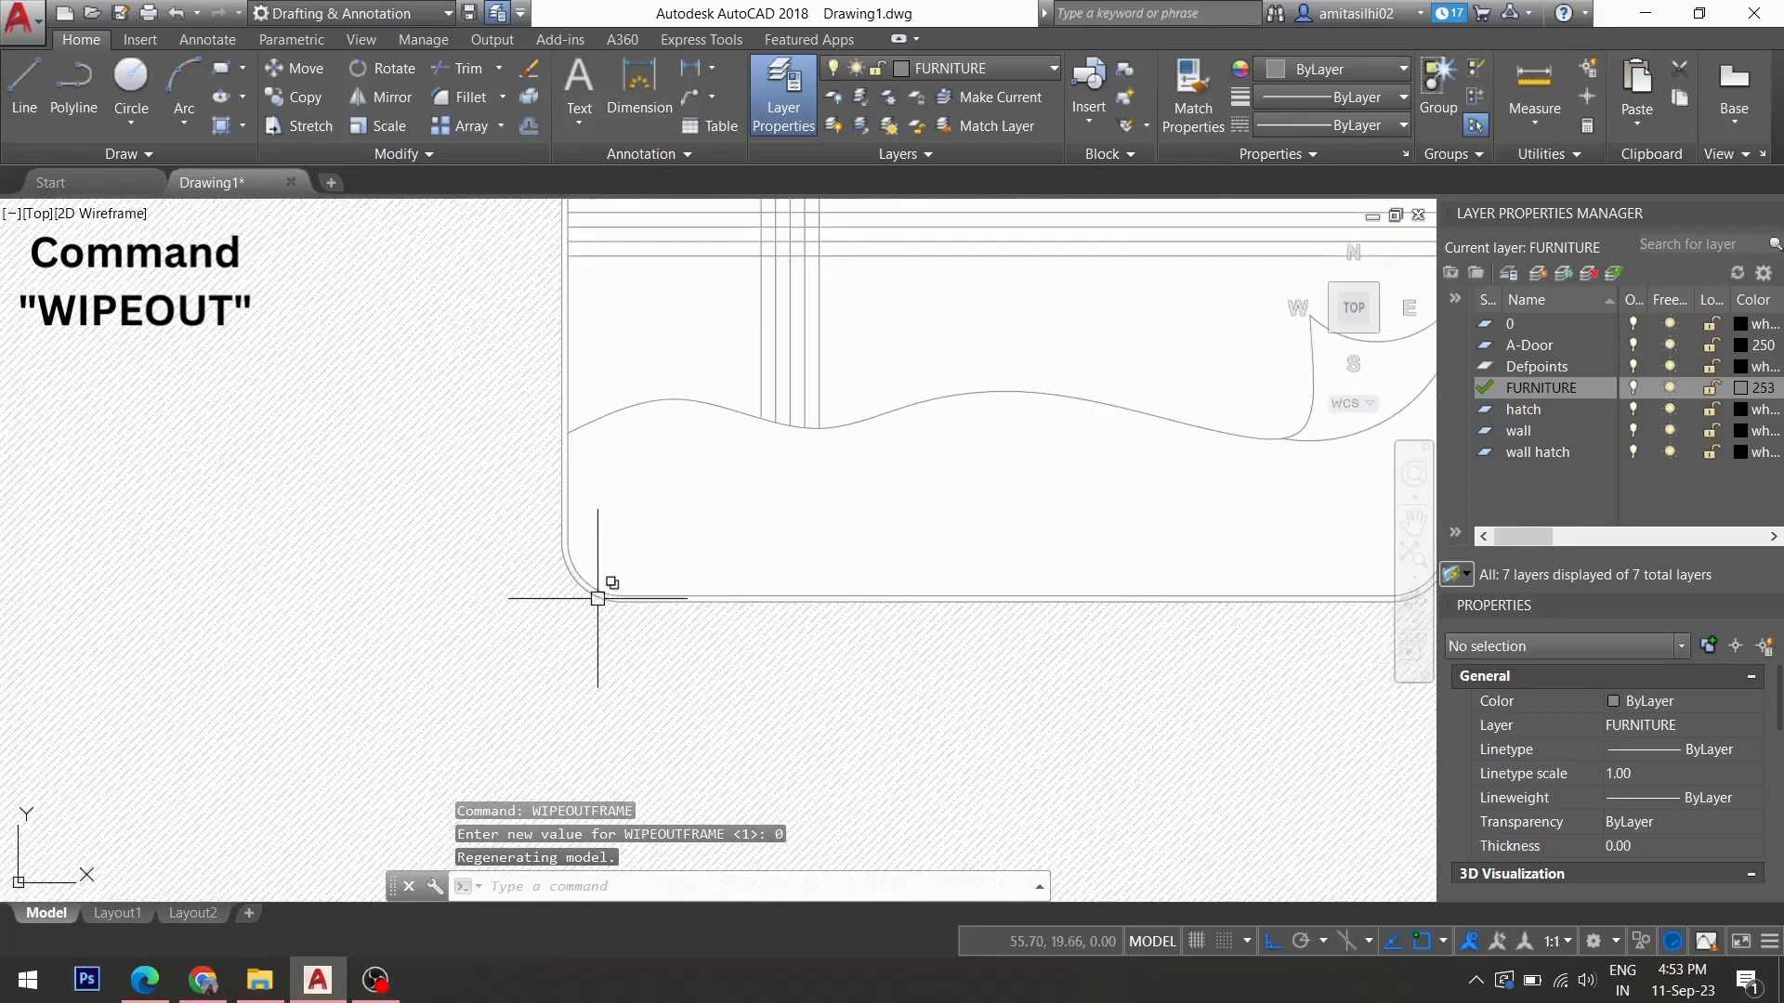
scroll(645, 627, "down", 3)
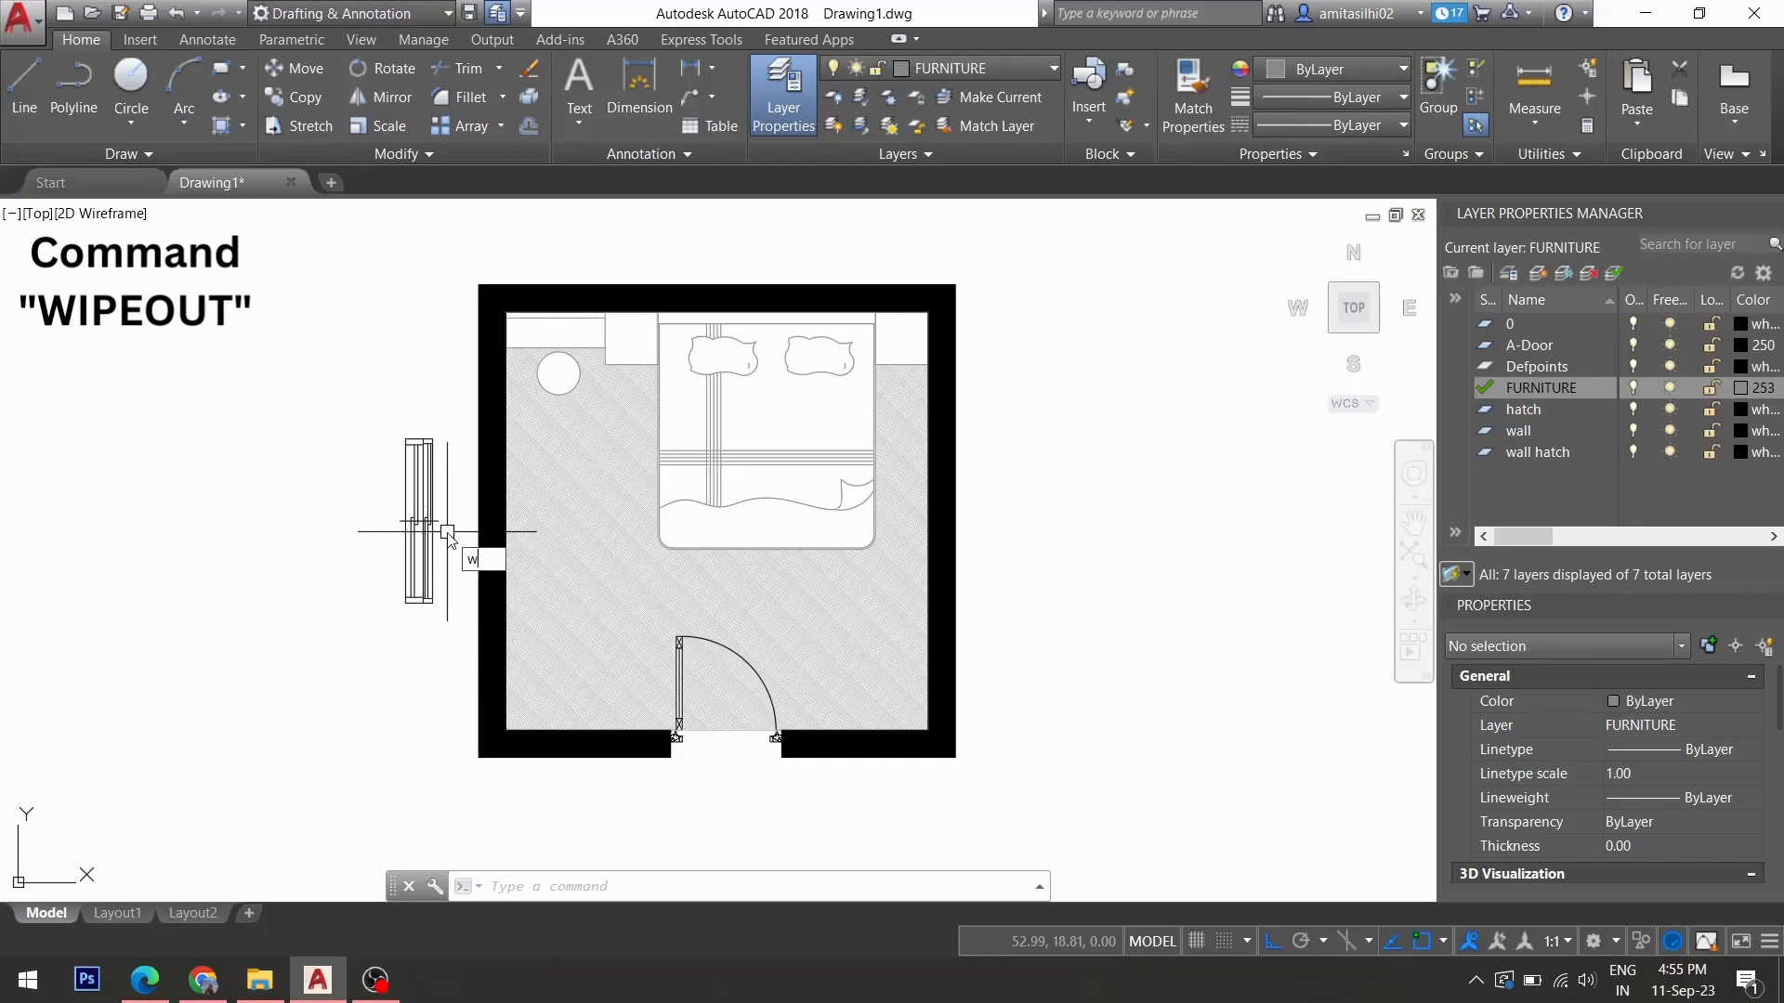
Create a rectangular wipeout over the window block outside the room, using its four outer corners.
type("IPEOUT")
key("Return")
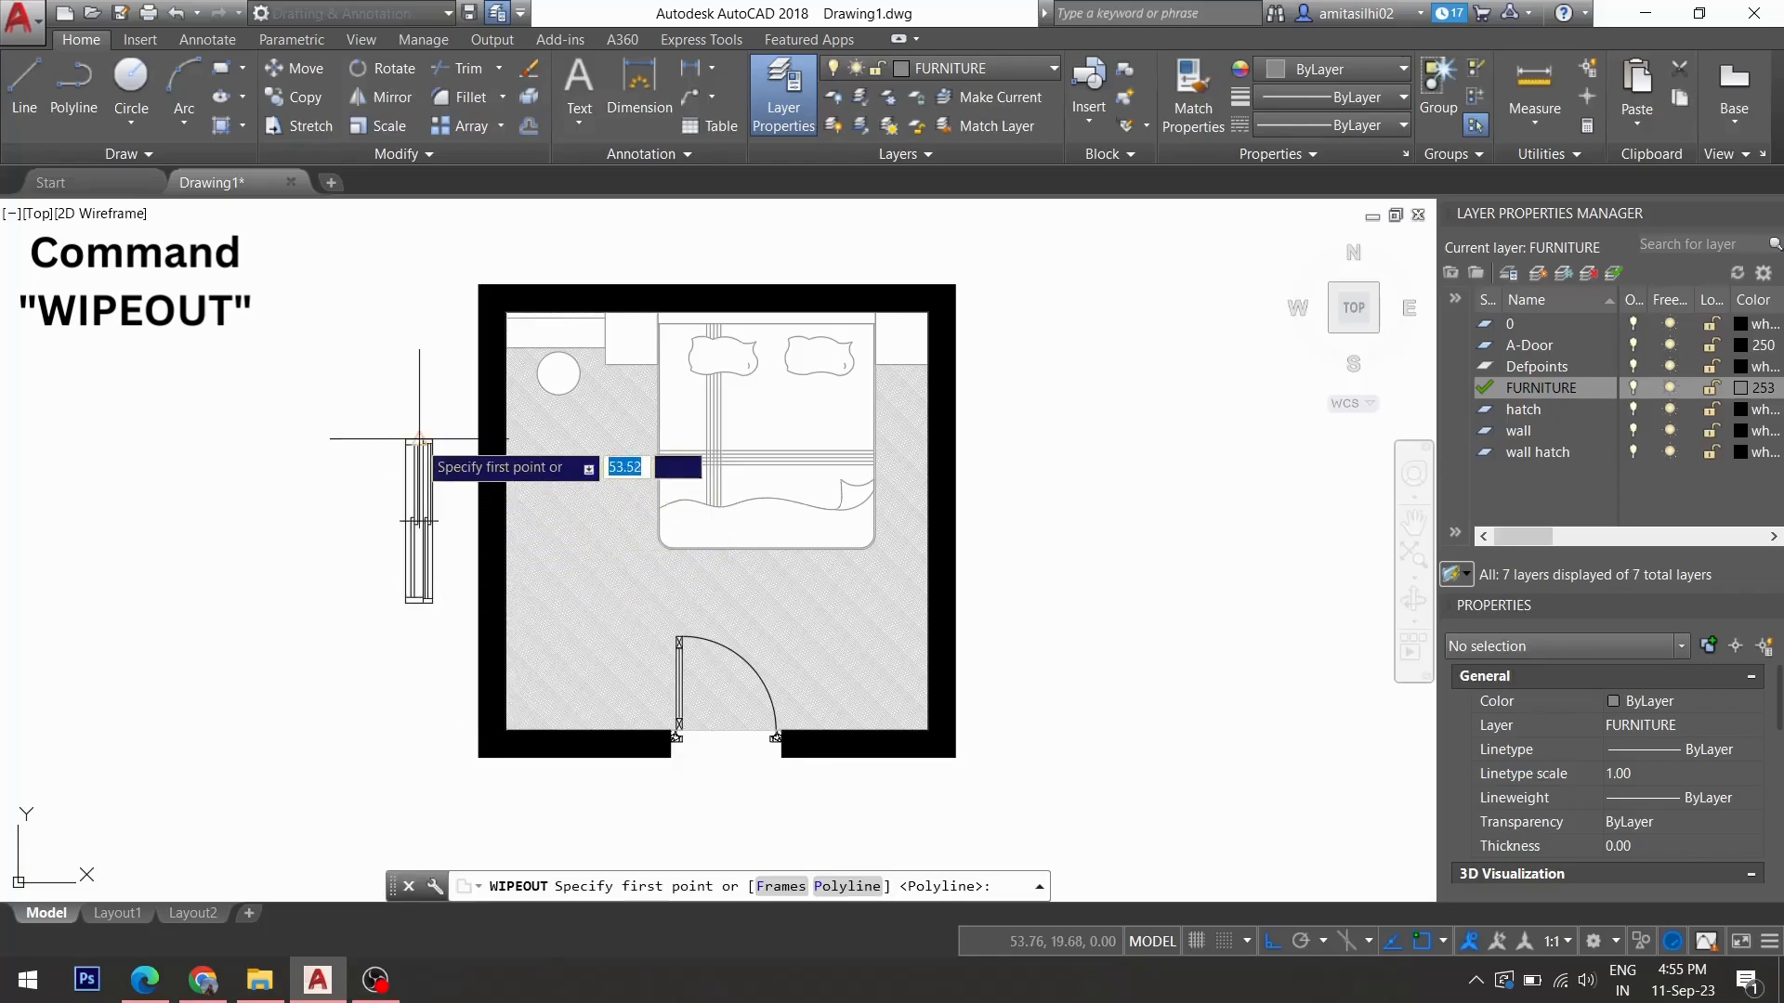
left_click(419, 437)
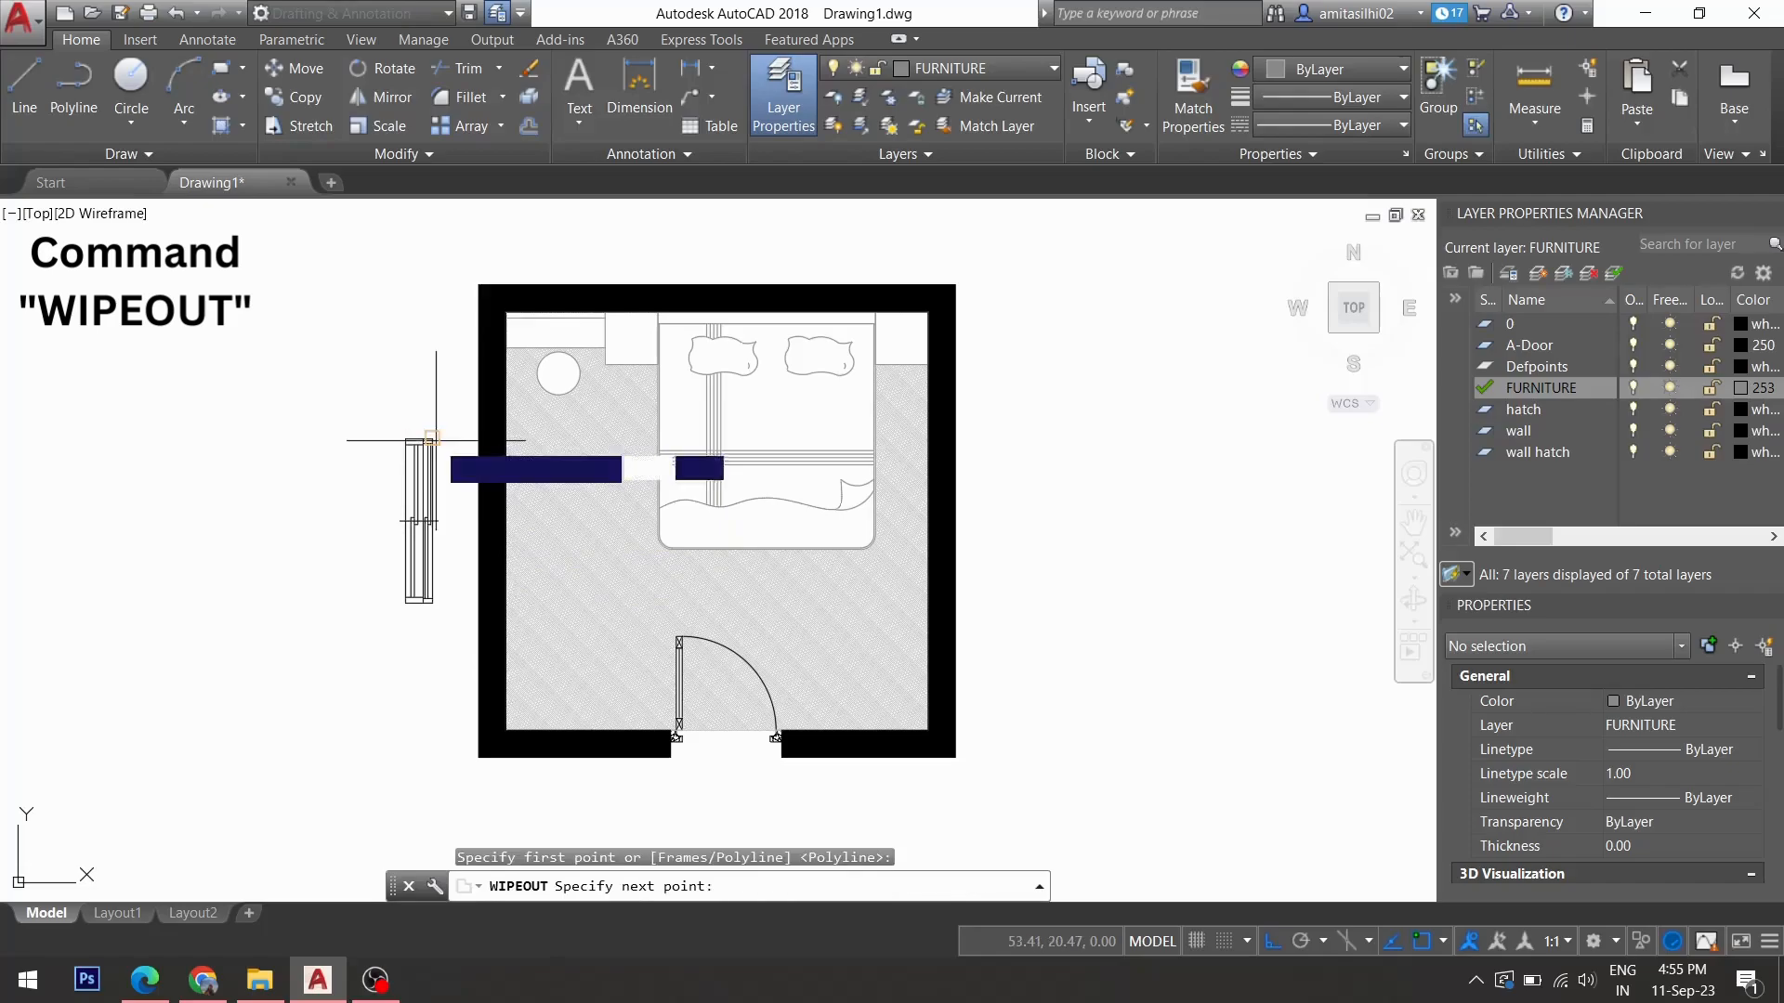
left_click(423, 601)
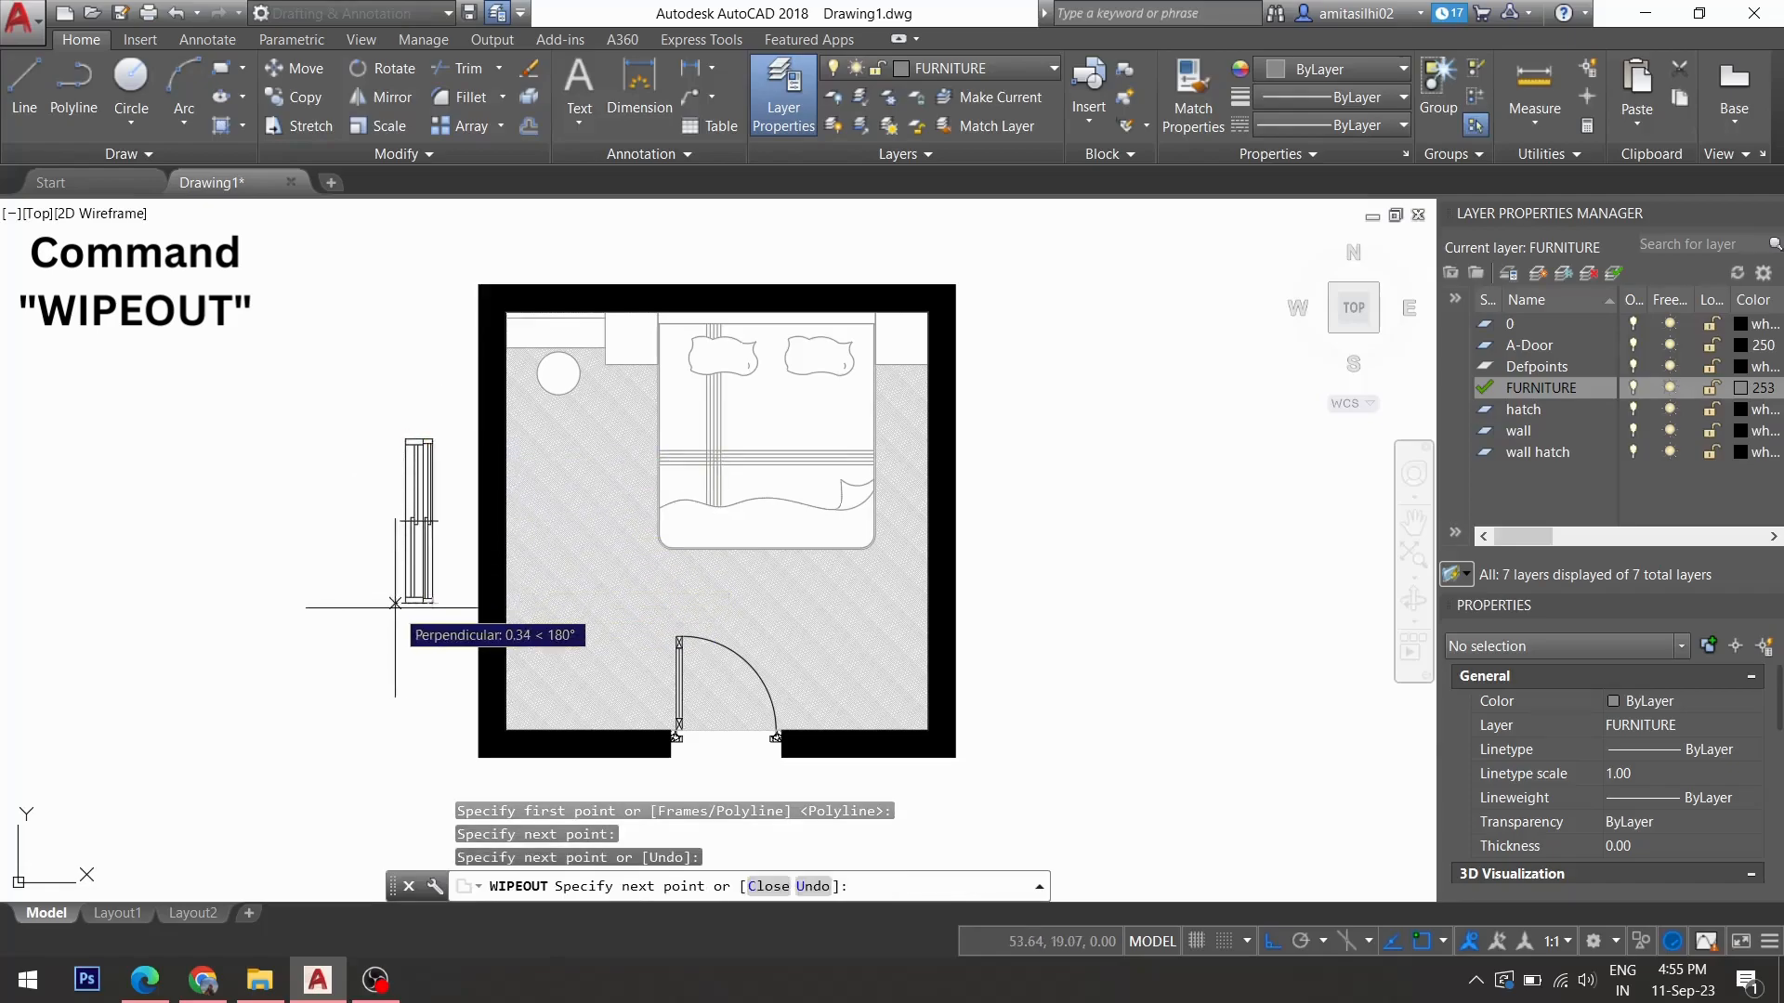
left_click(406, 602)
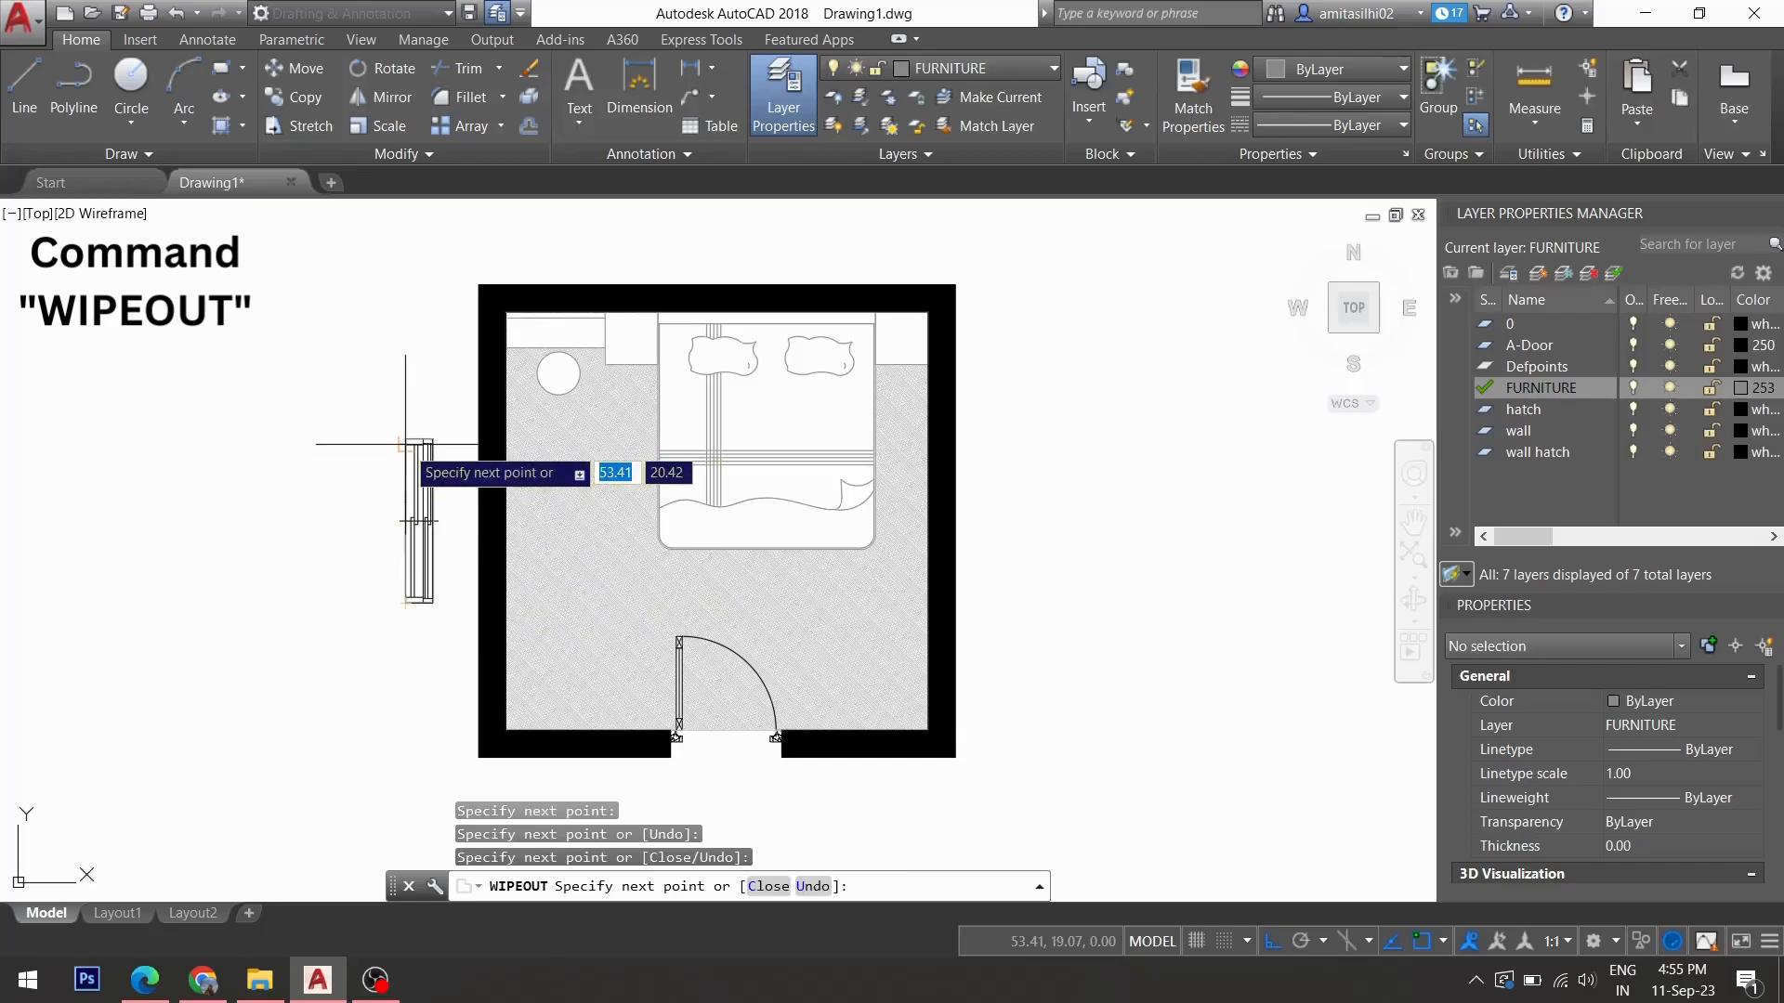
left_click(405, 437)
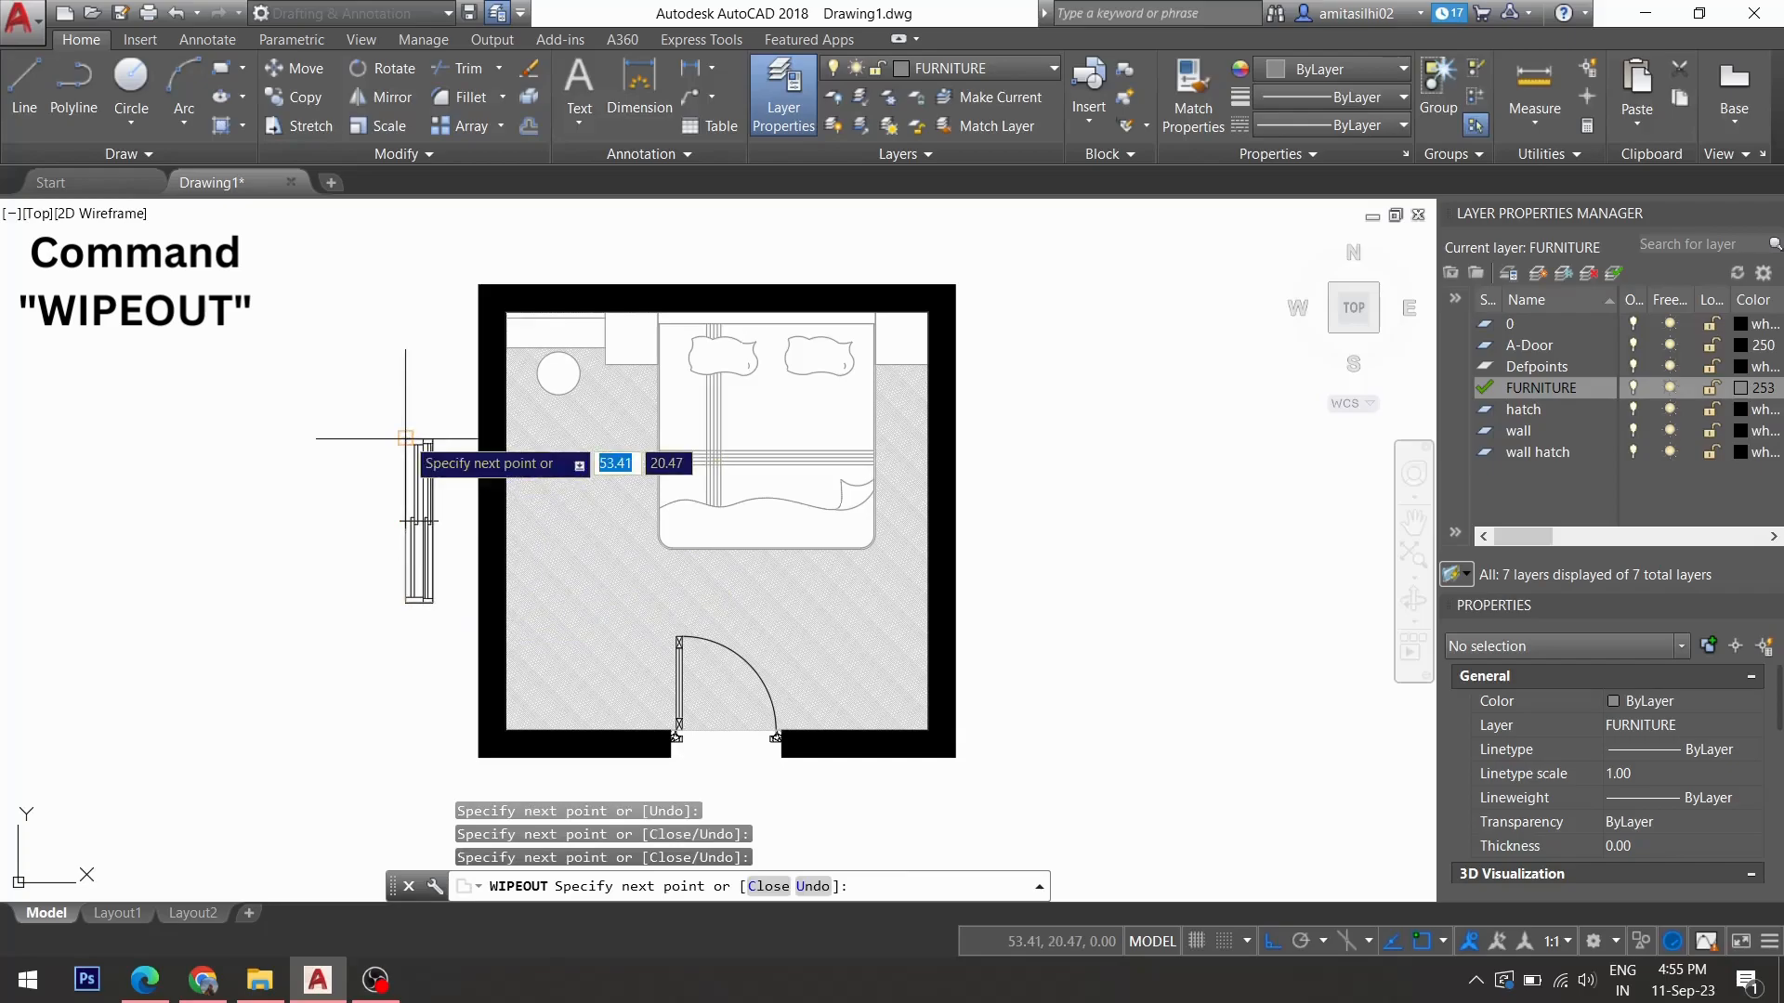
key("Return")
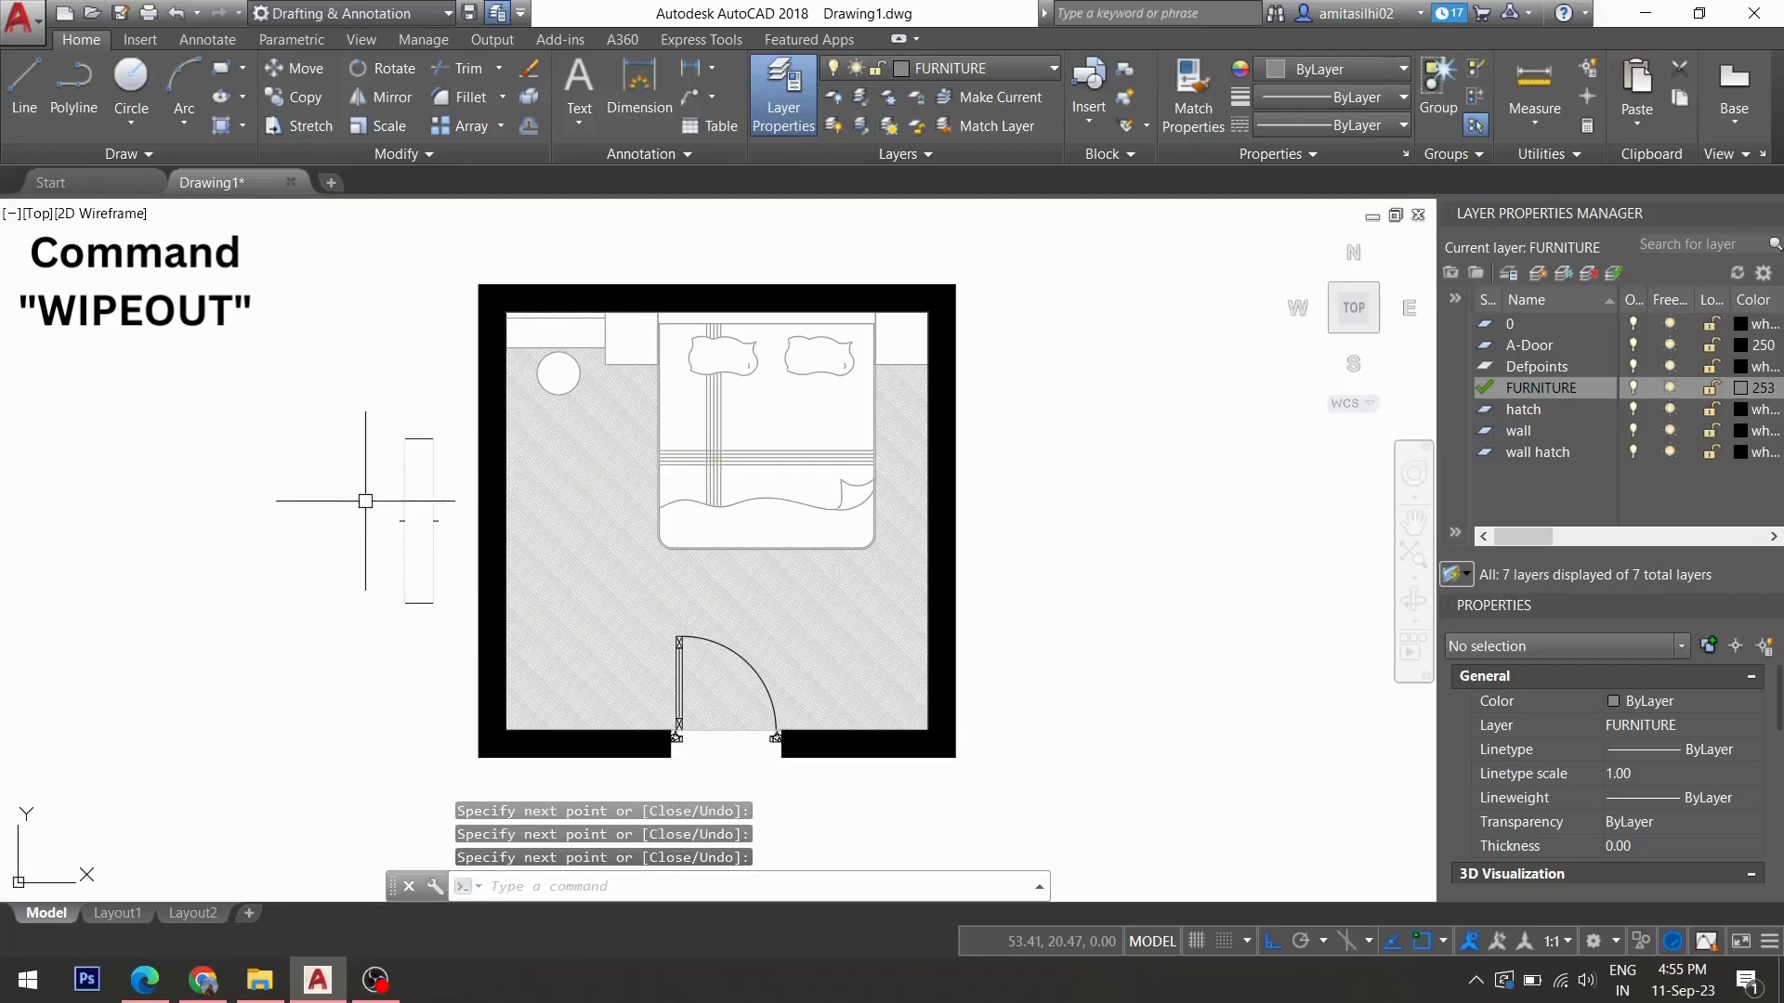
Send the window's wipeout to the back of the draw order, behind the window block.
left_click(405, 480)
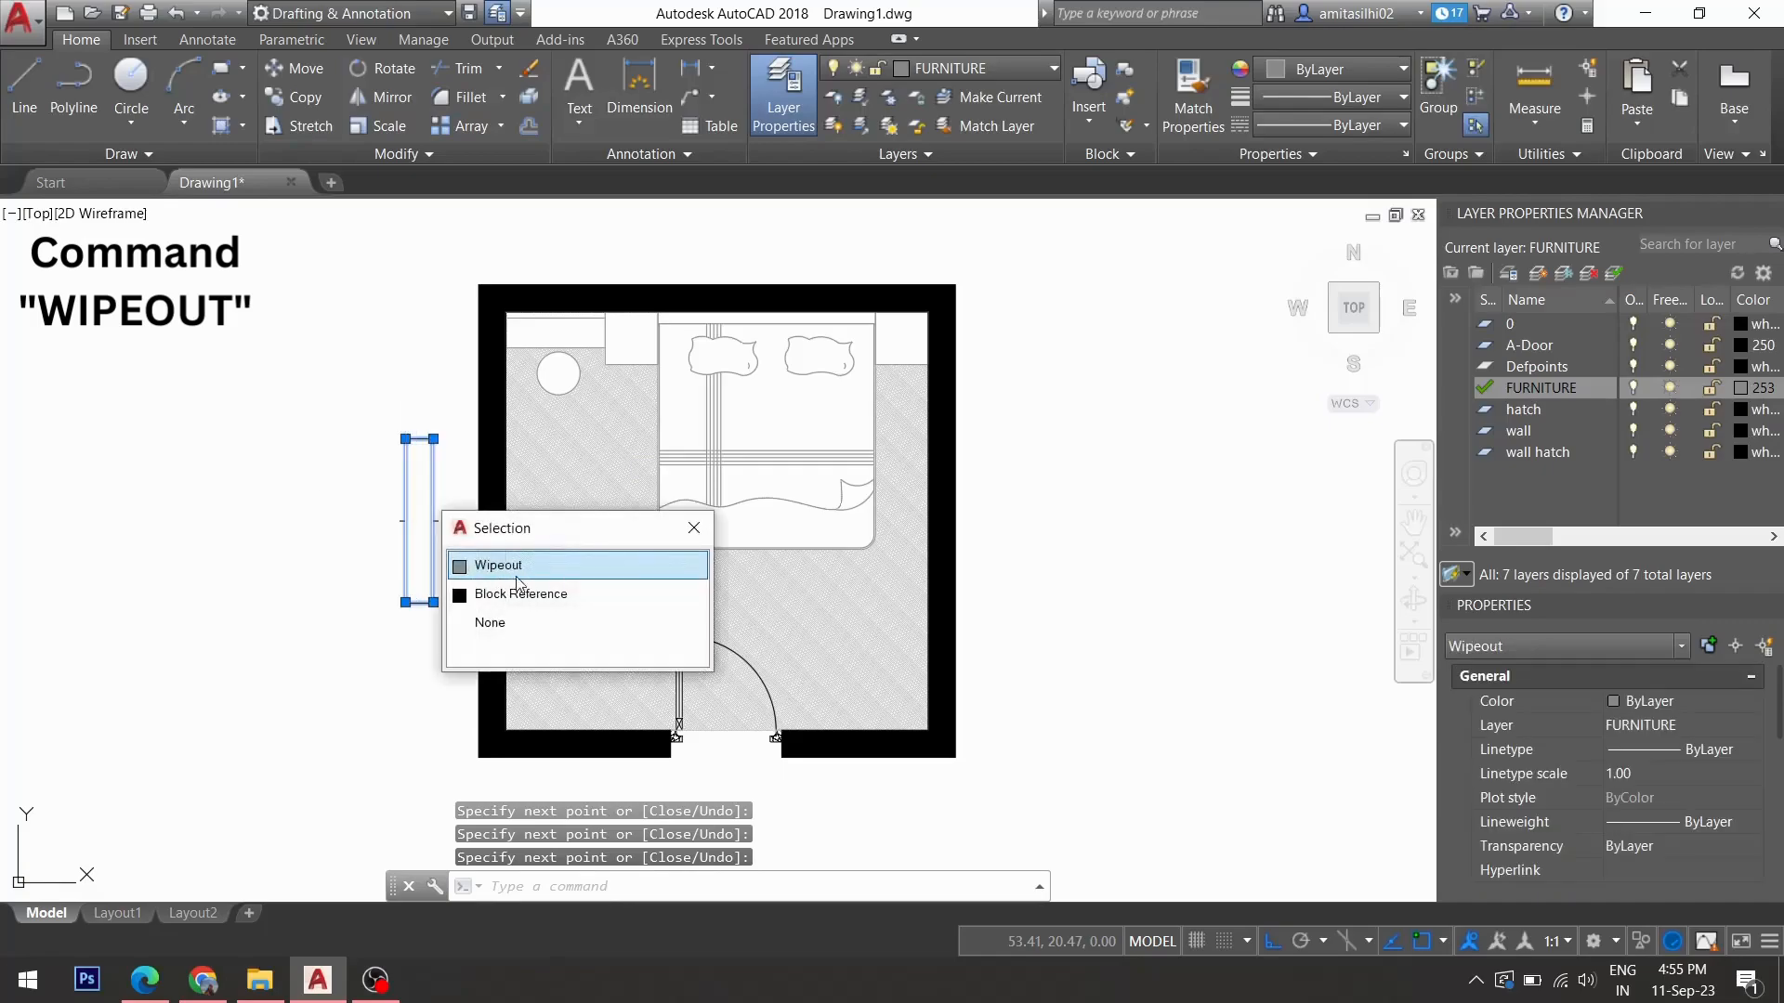
left_click(531, 569)
right_click(433, 513)
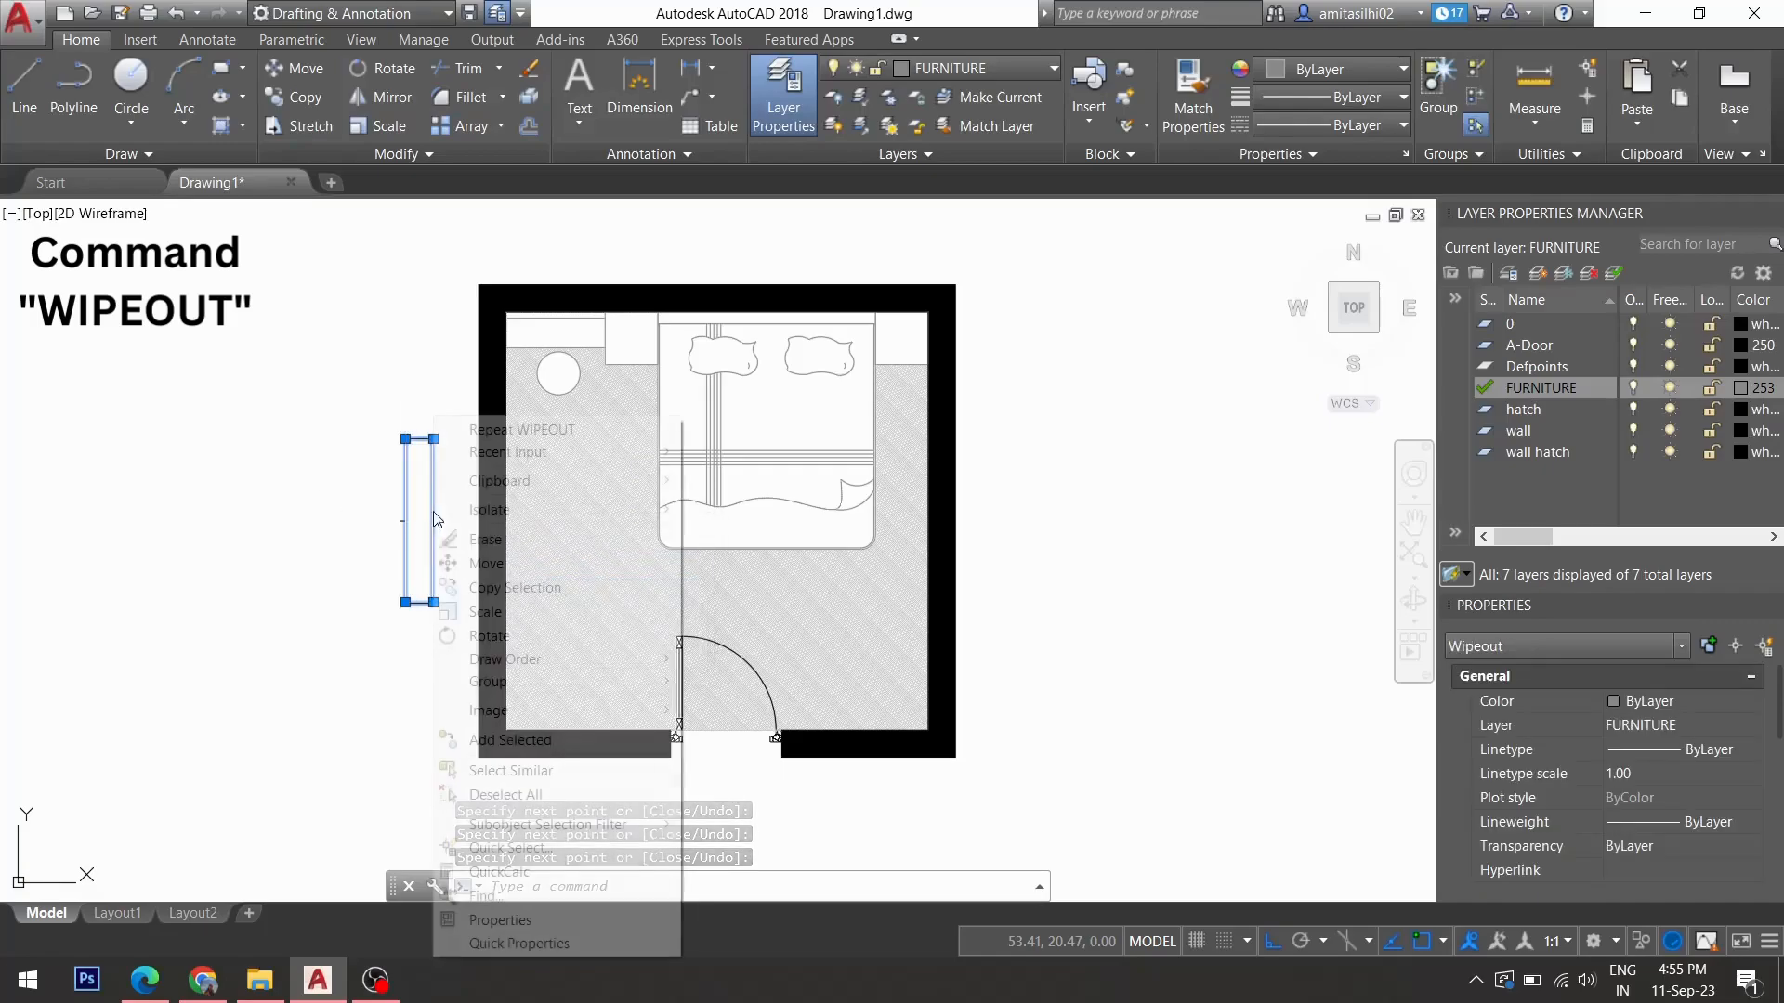
mouse_move(598, 655)
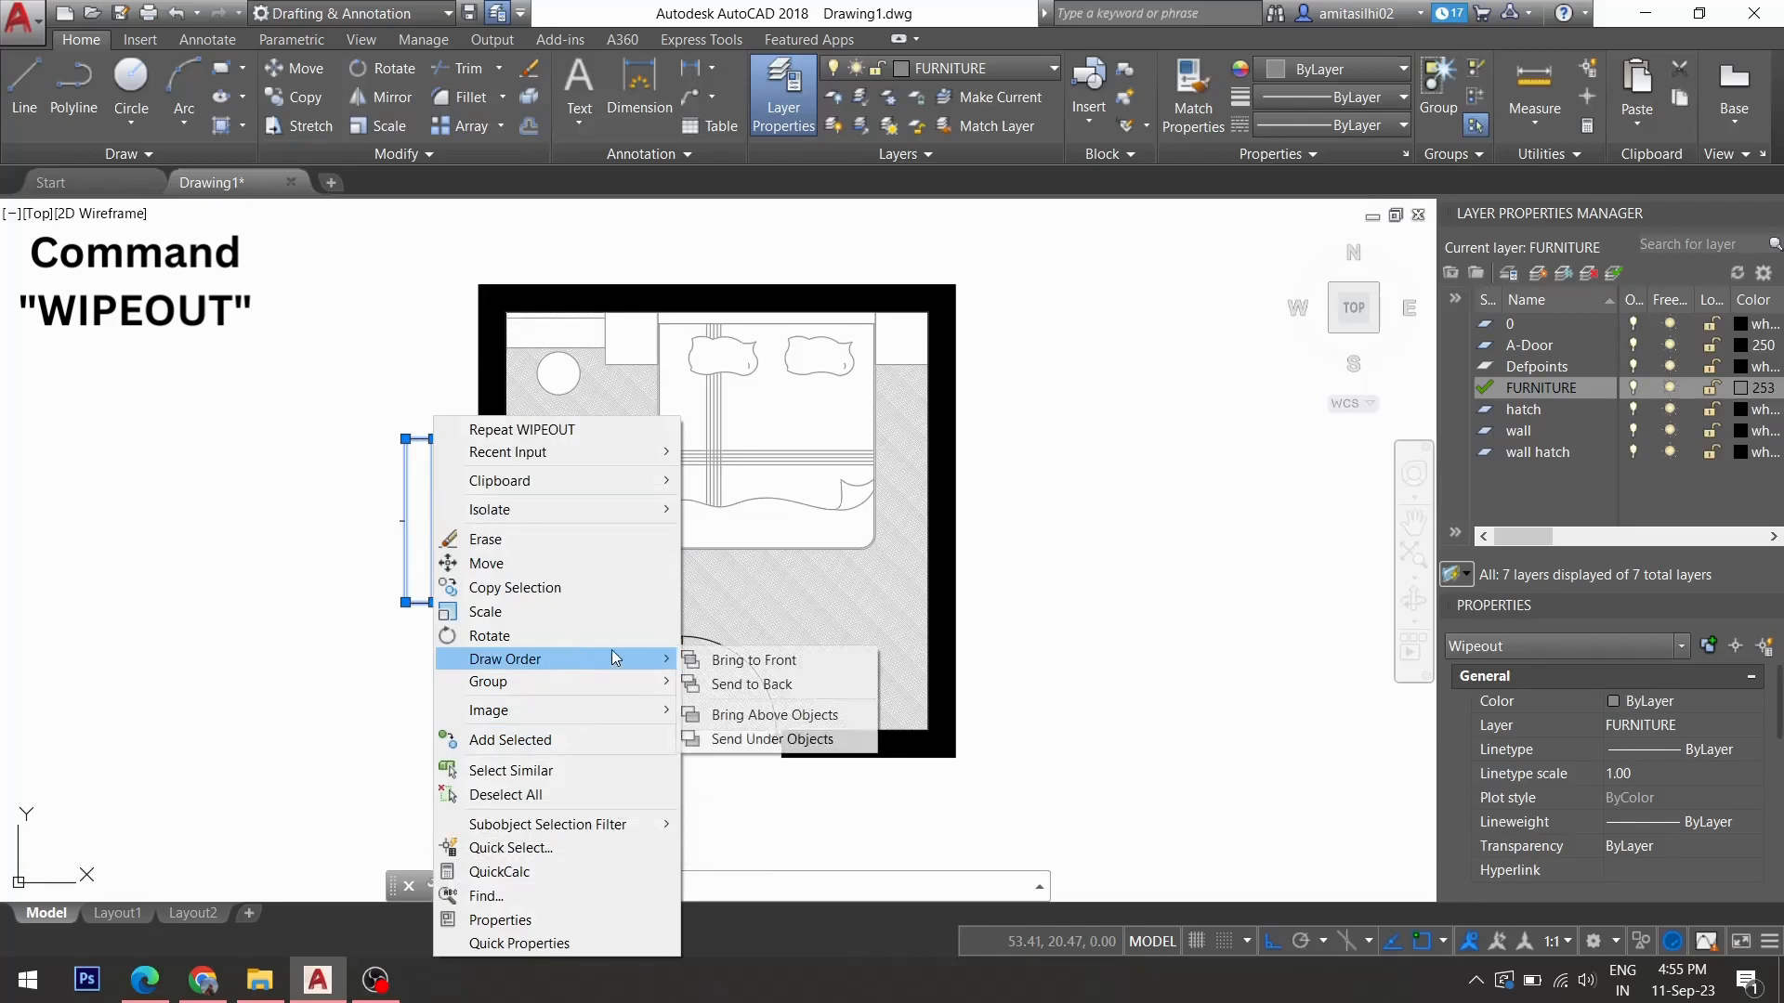
left_click(760, 685)
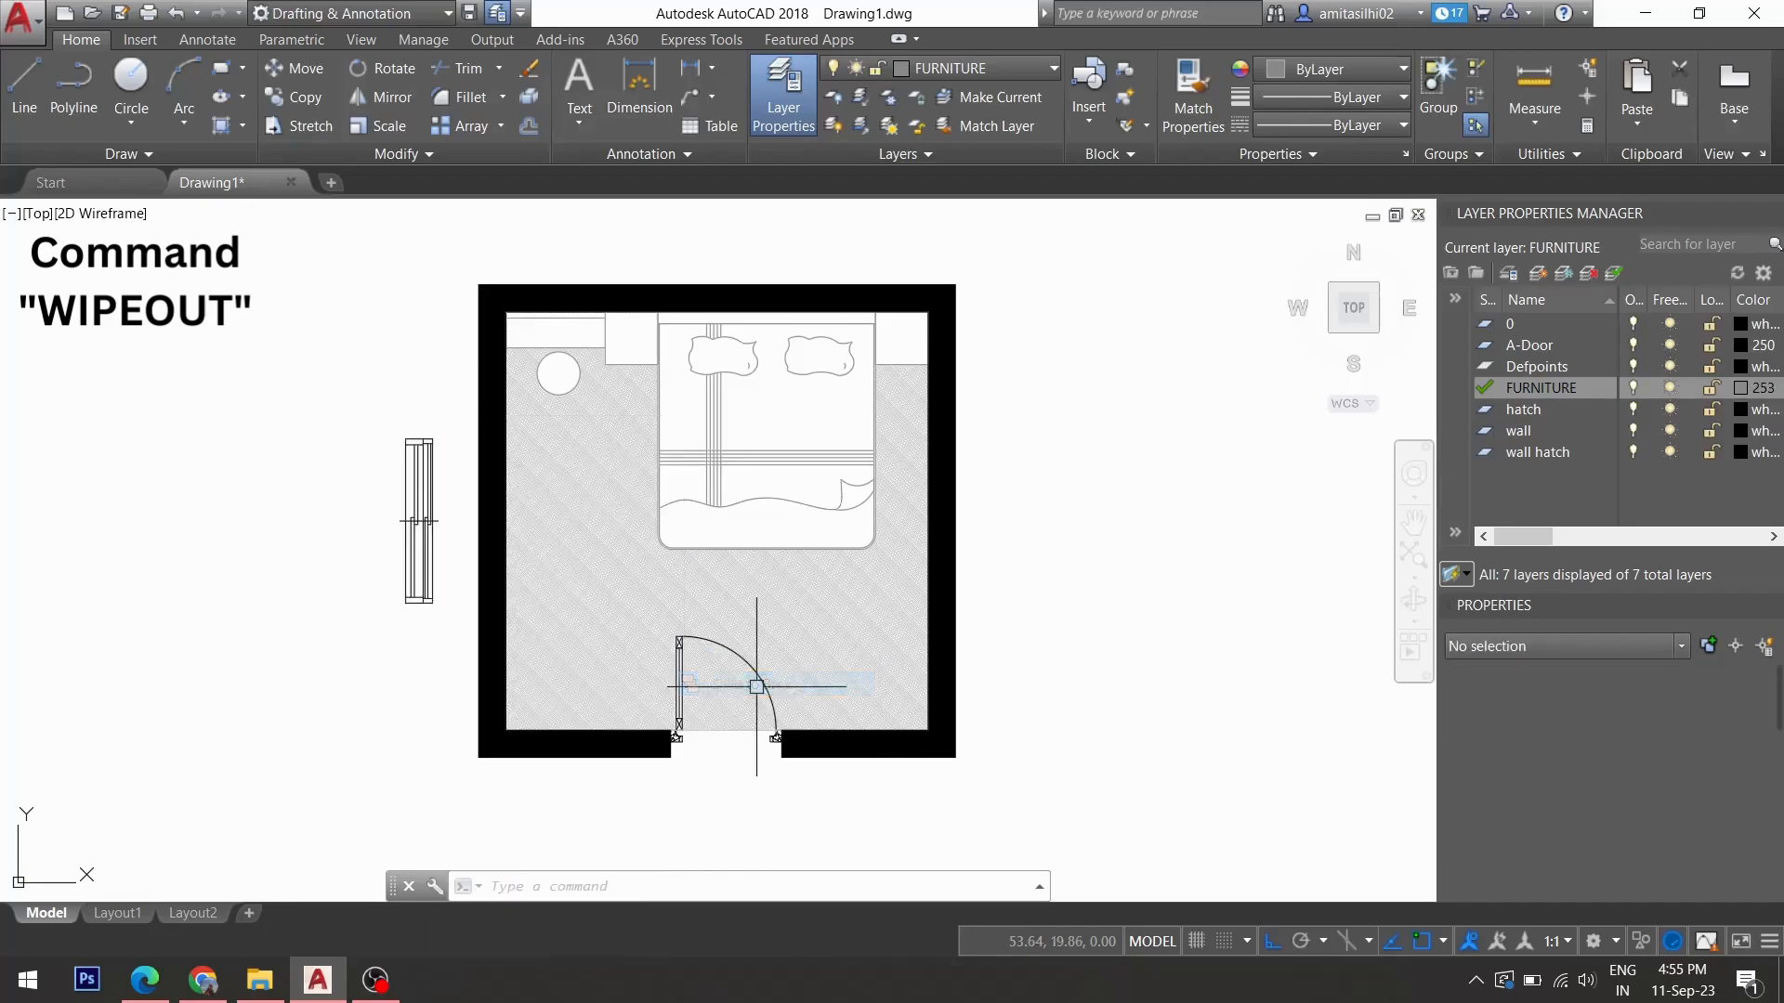
Move the window block together with its wipeout horizontally into the room's left wall.
left_click(418, 521)
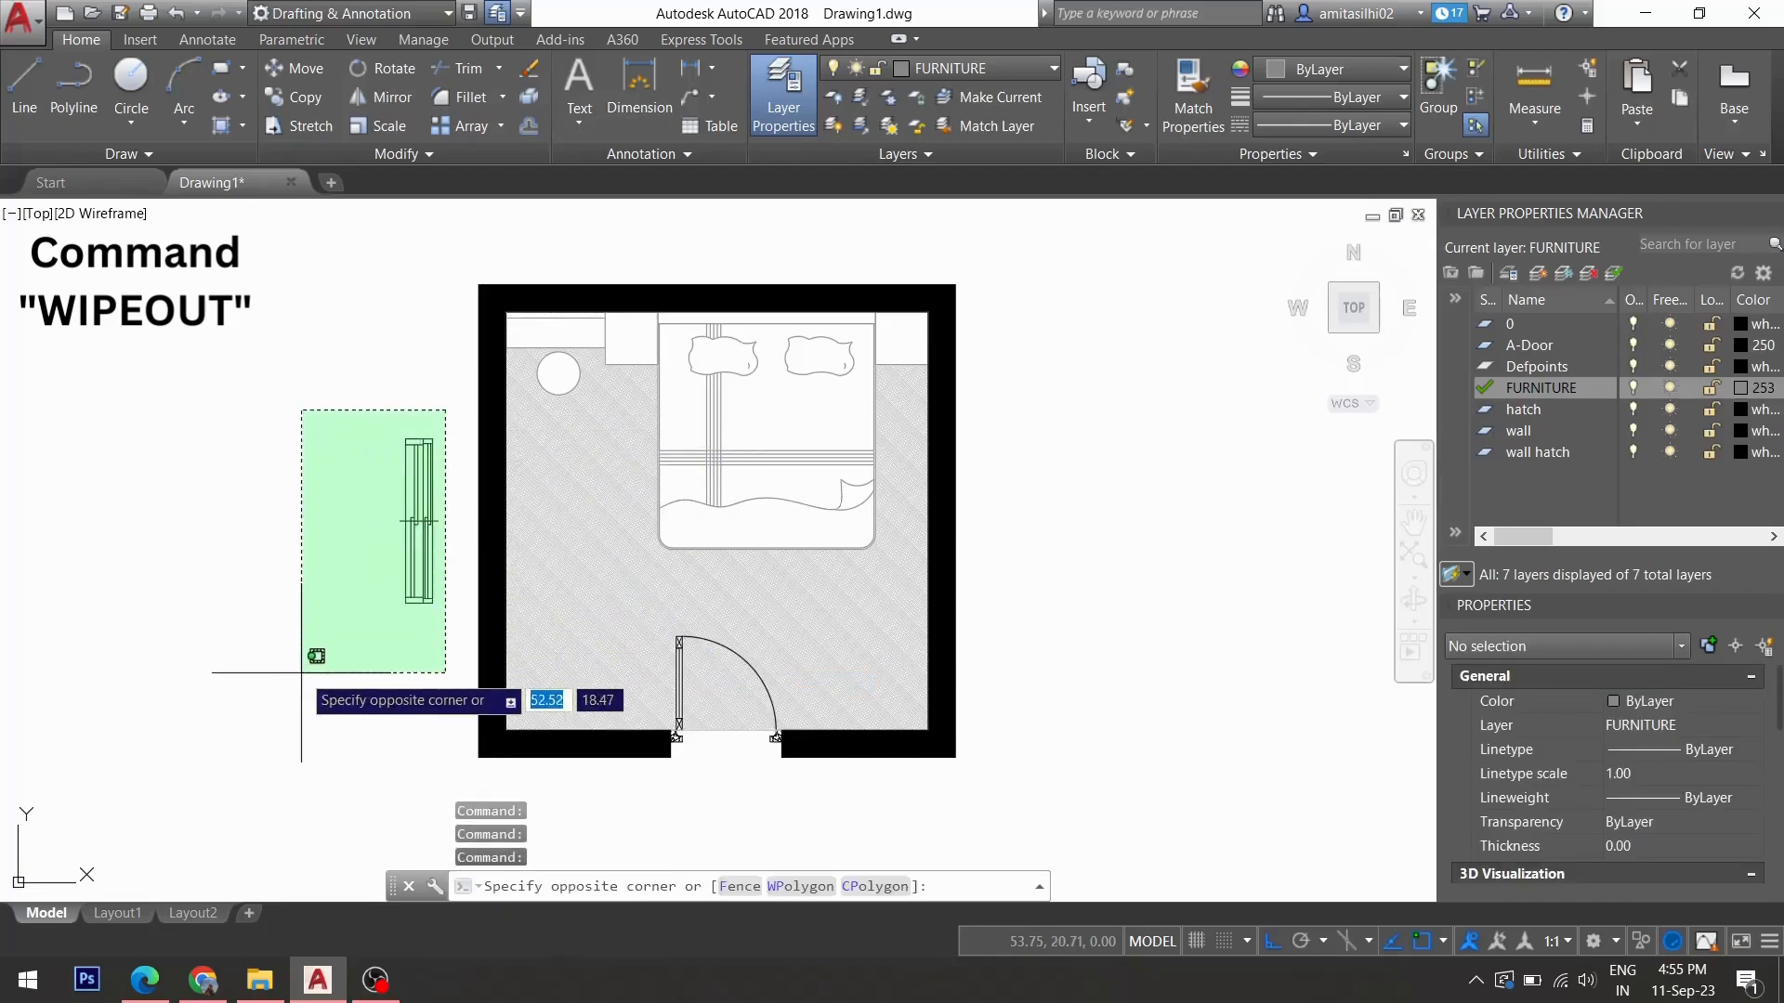
left_click(295, 680)
type("m")
key("Return")
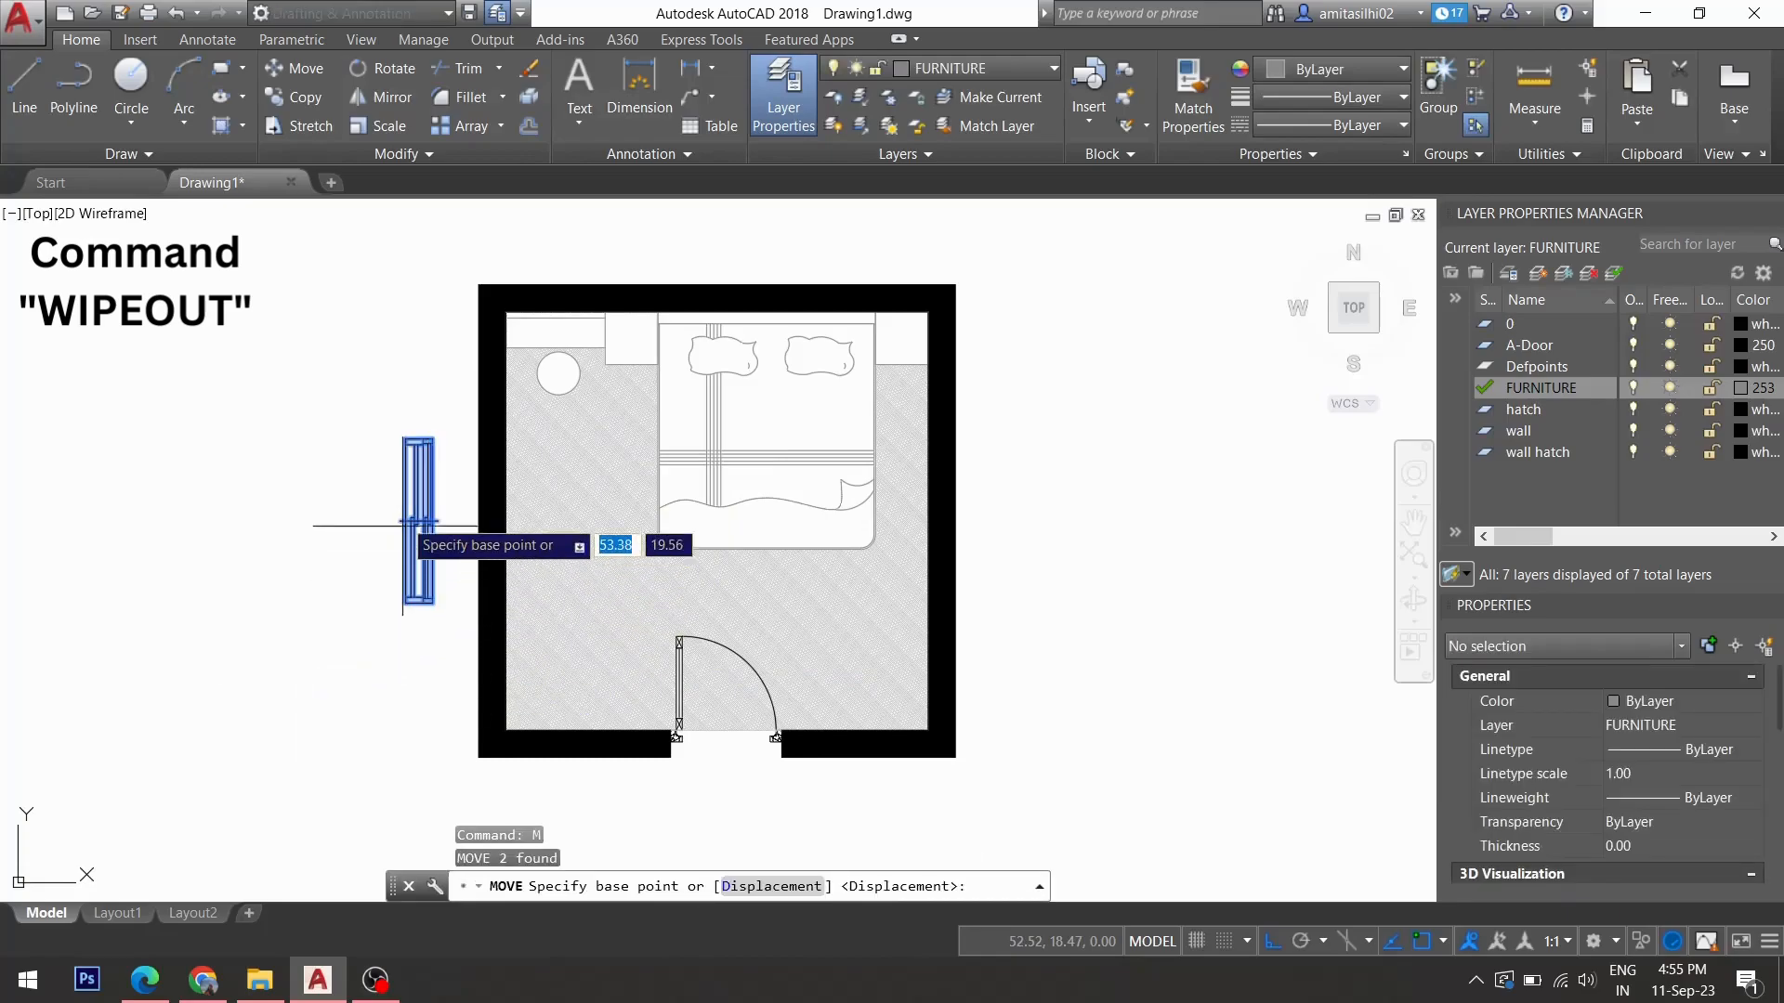
left_click(406, 439)
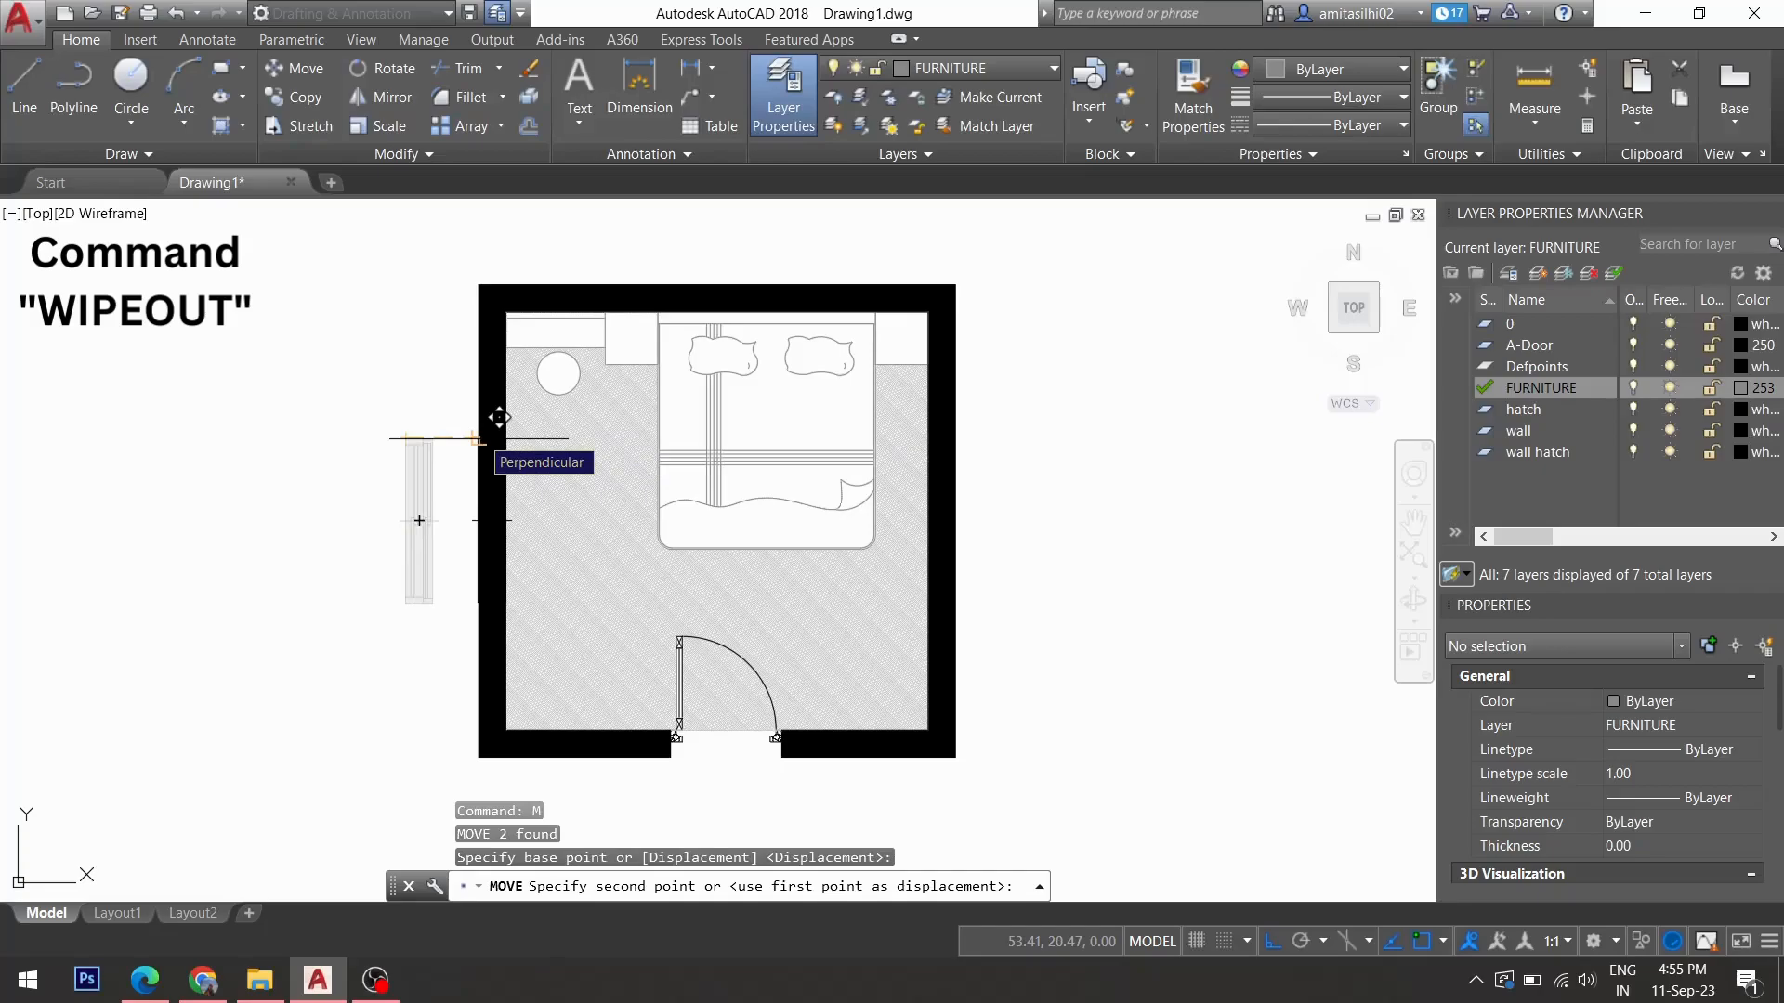
left_click(499, 417)
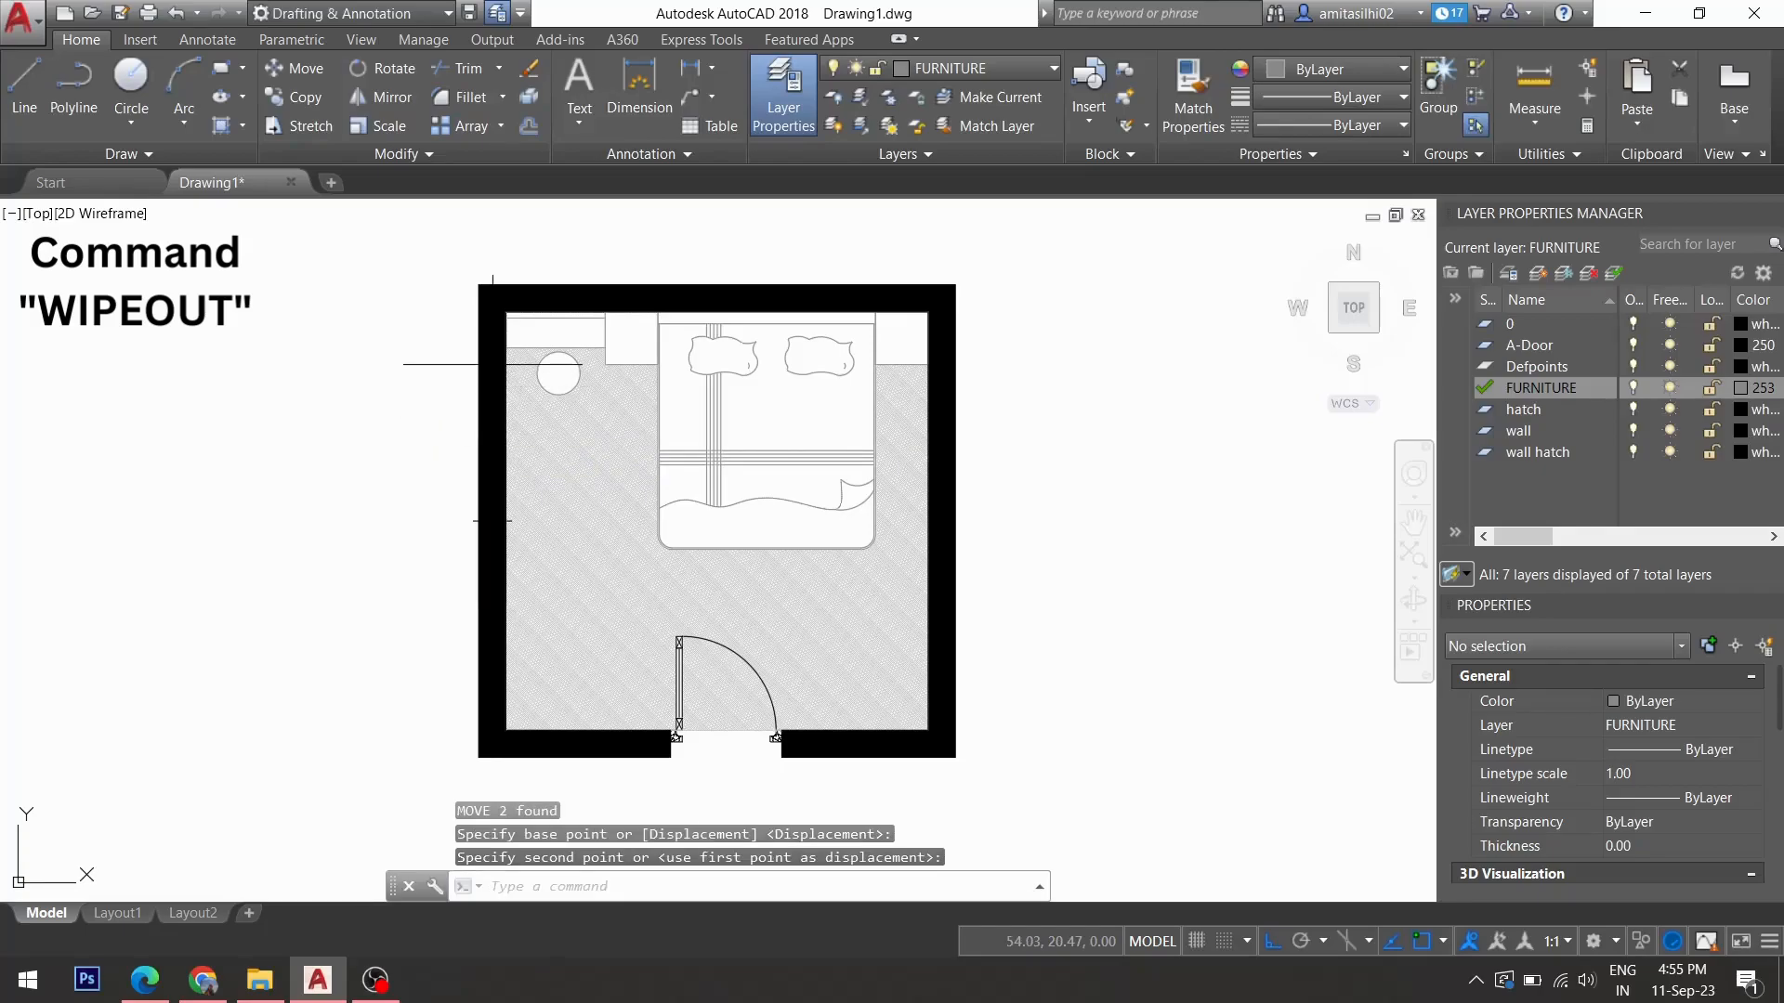
Send the solid wall hatch to the back of the draw order, behind the window and its wipeout.
left_click(493, 364)
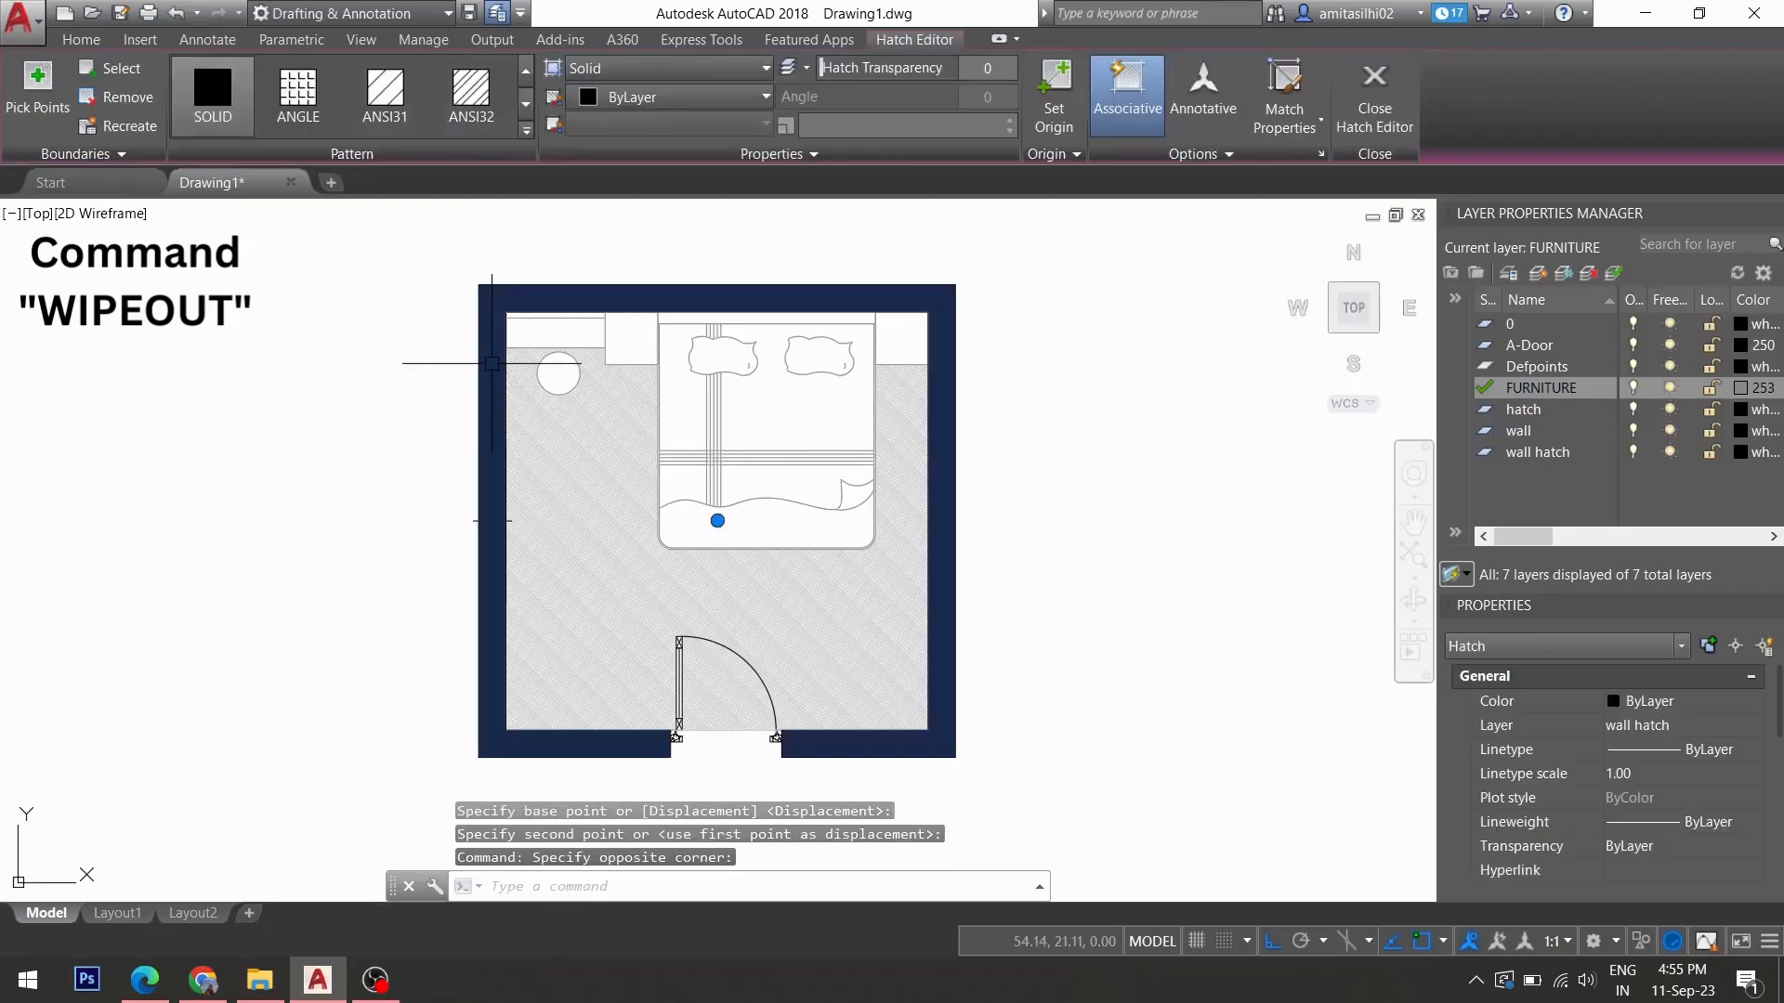
right_click(492, 364)
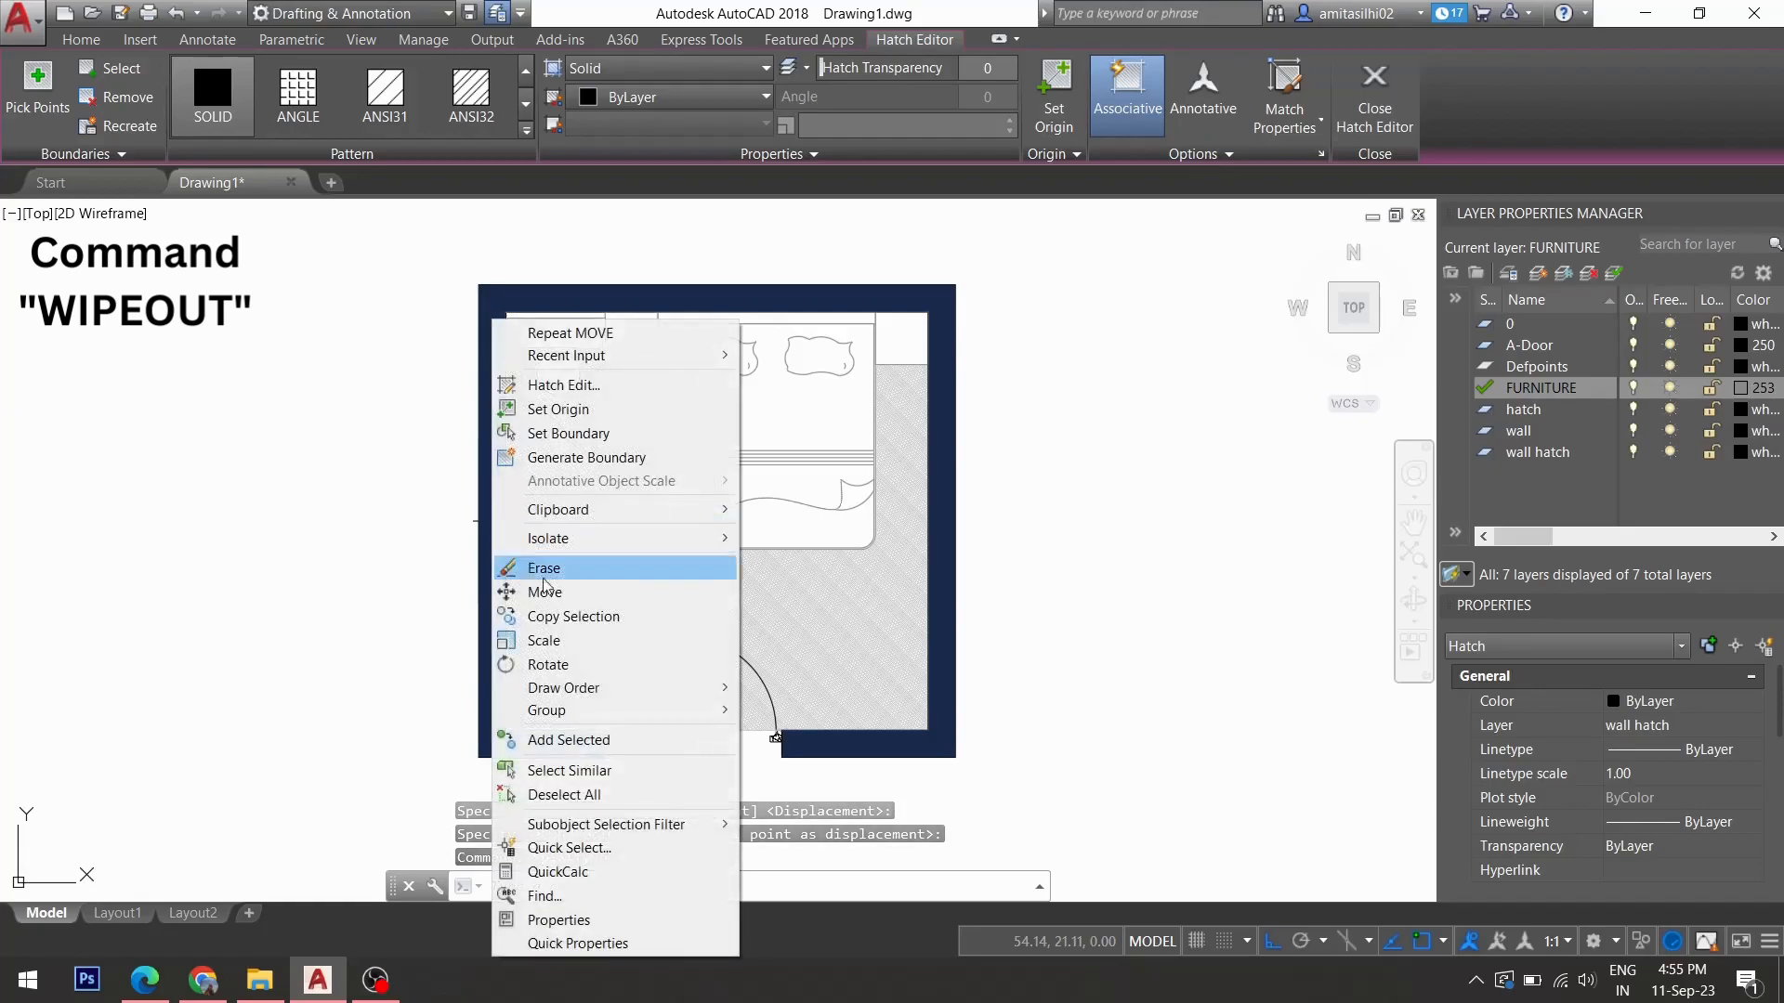
mouse_move(639, 685)
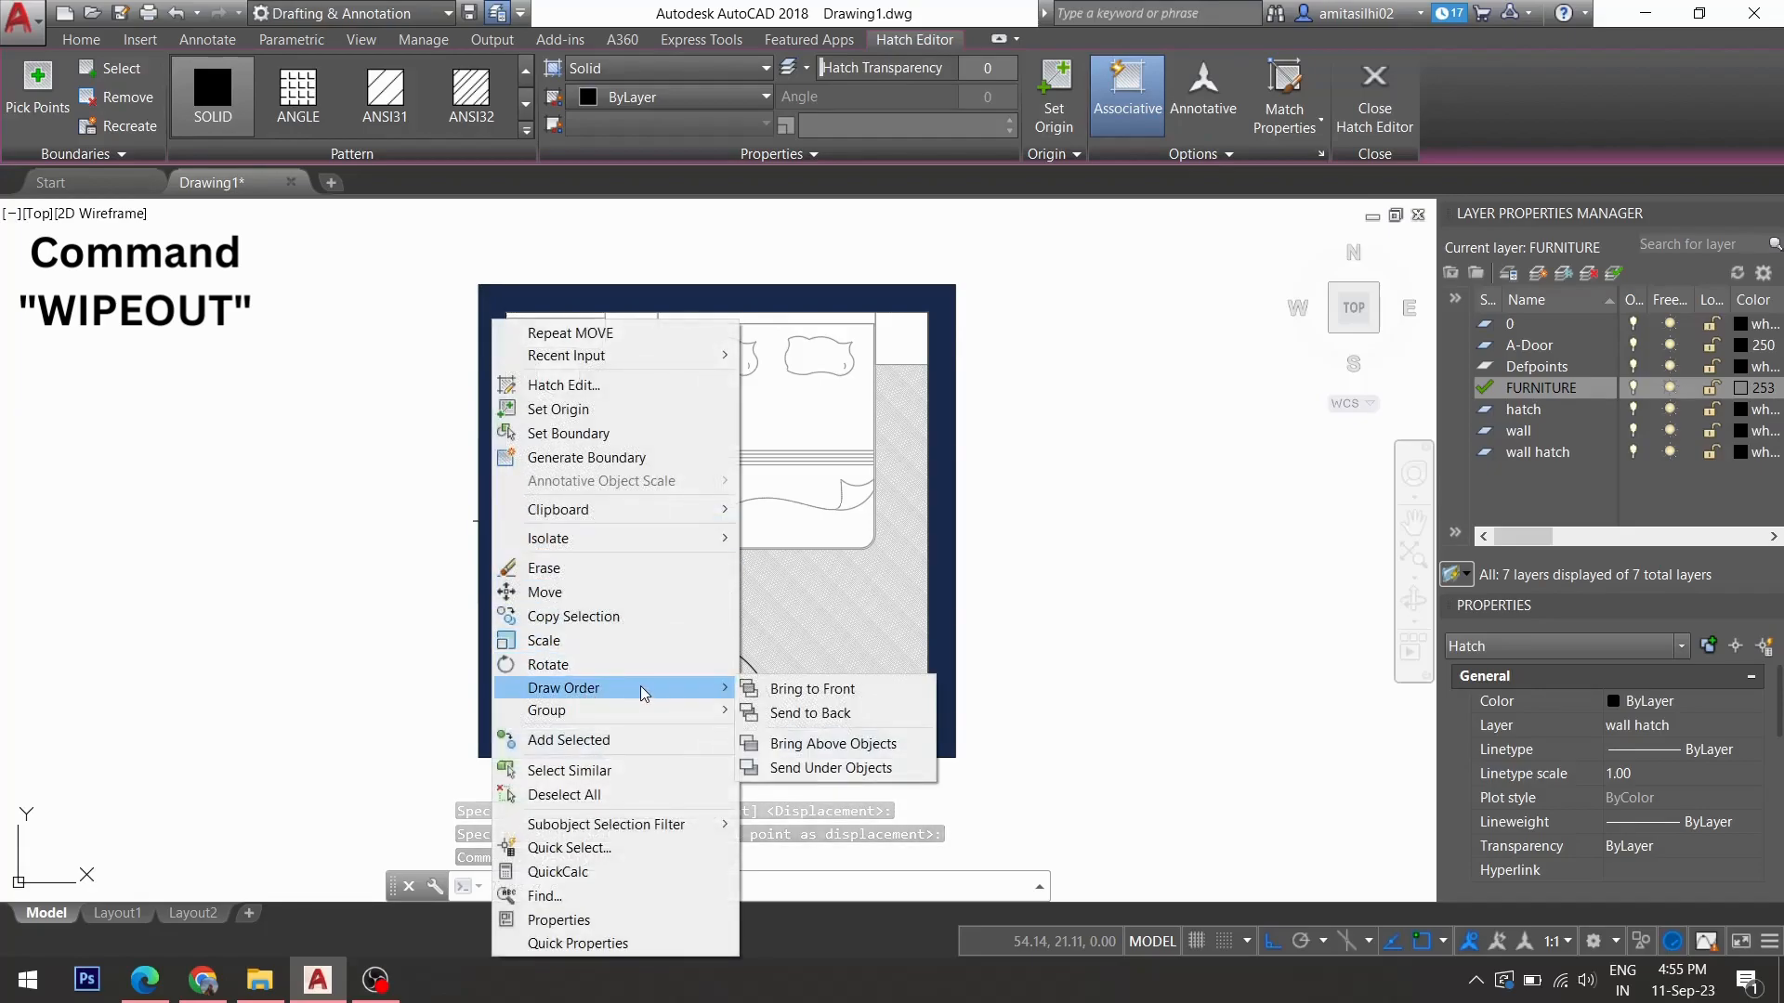
left_click(799, 711)
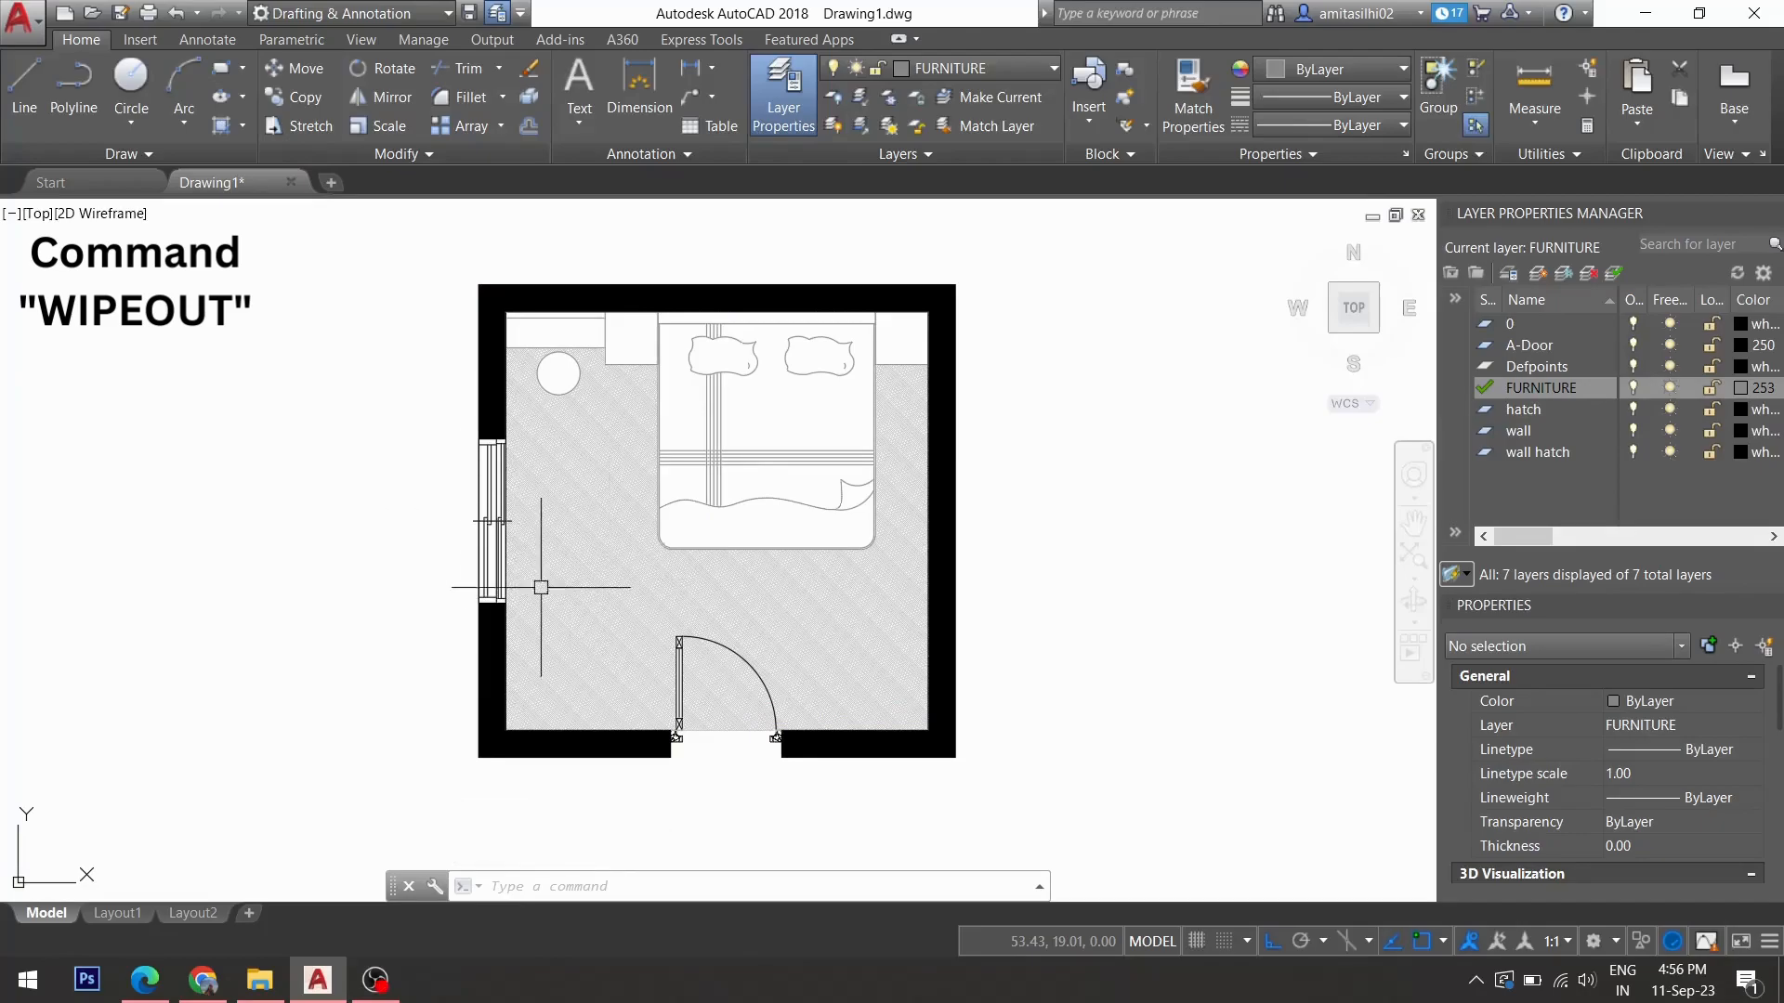
Move the window and its wipeout down along the left wall, towards the door side of the room.
left_click(413, 411)
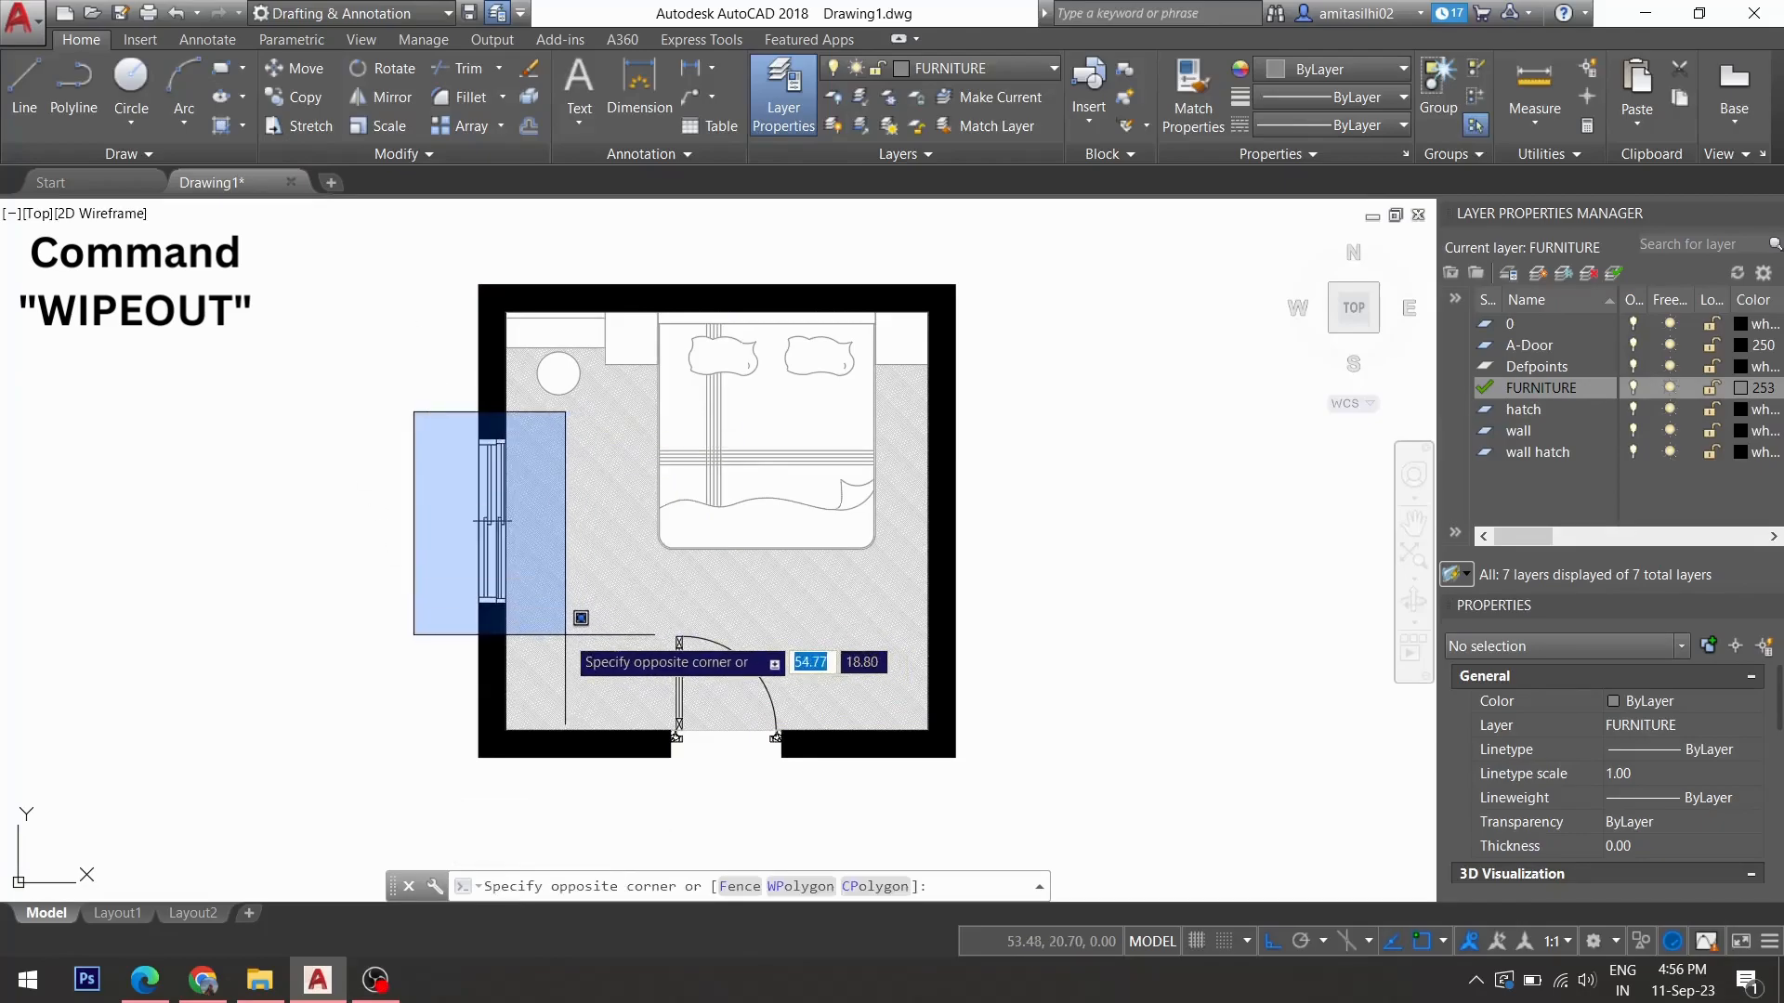
left_click(561, 633)
type("m")
key("Return")
left_click(418, 488)
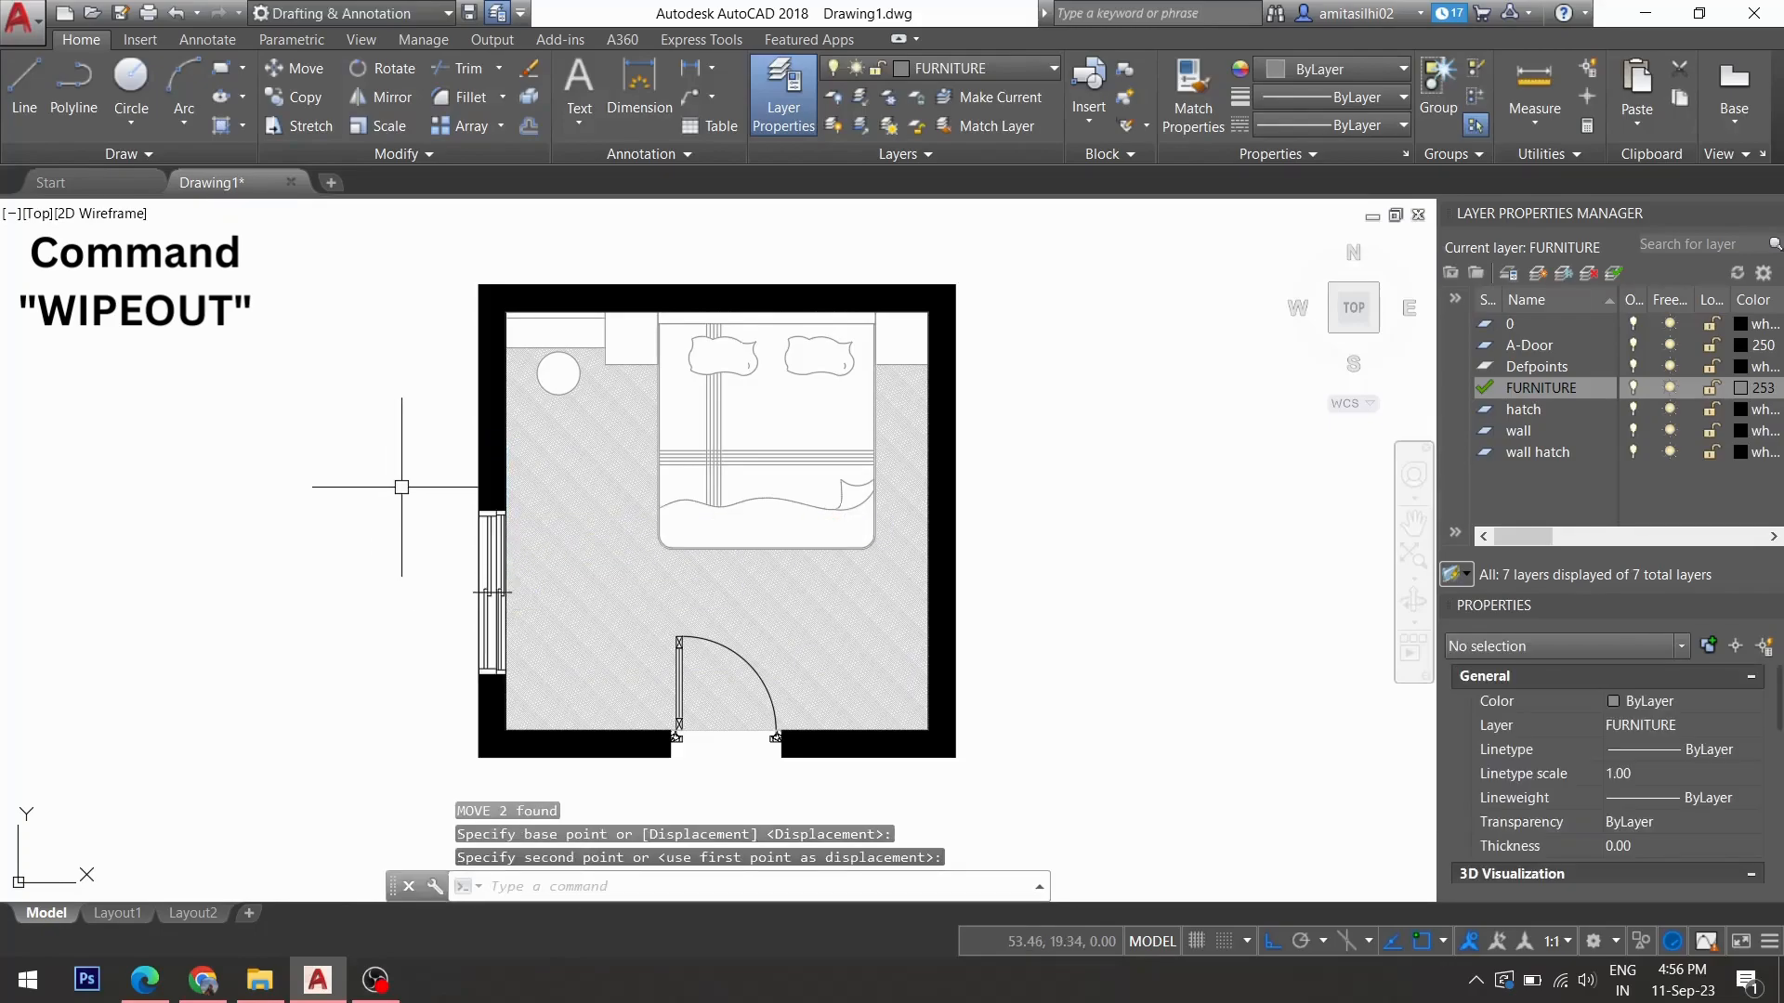
Move the window and its wipeout up along the left wall, to beside the desk and round stool.
left_click(422, 488)
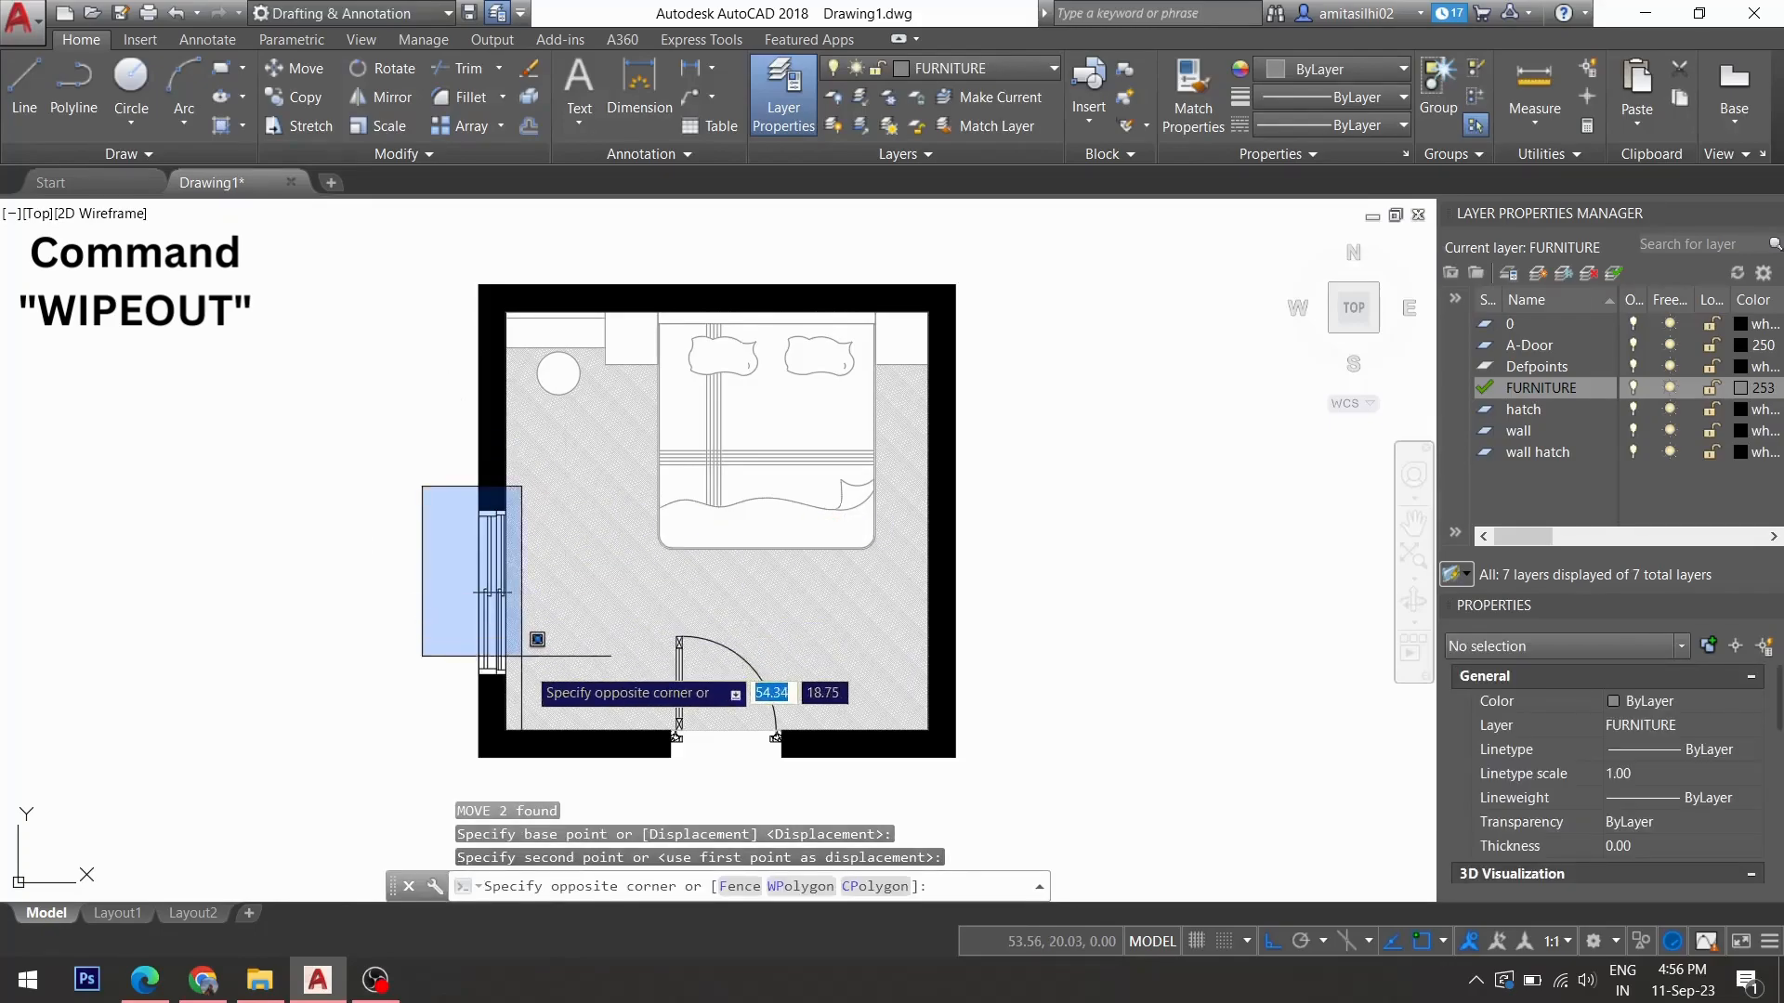
left_click(562, 699)
type("m")
key("Return")
left_click(414, 654)
left_click(409, 477)
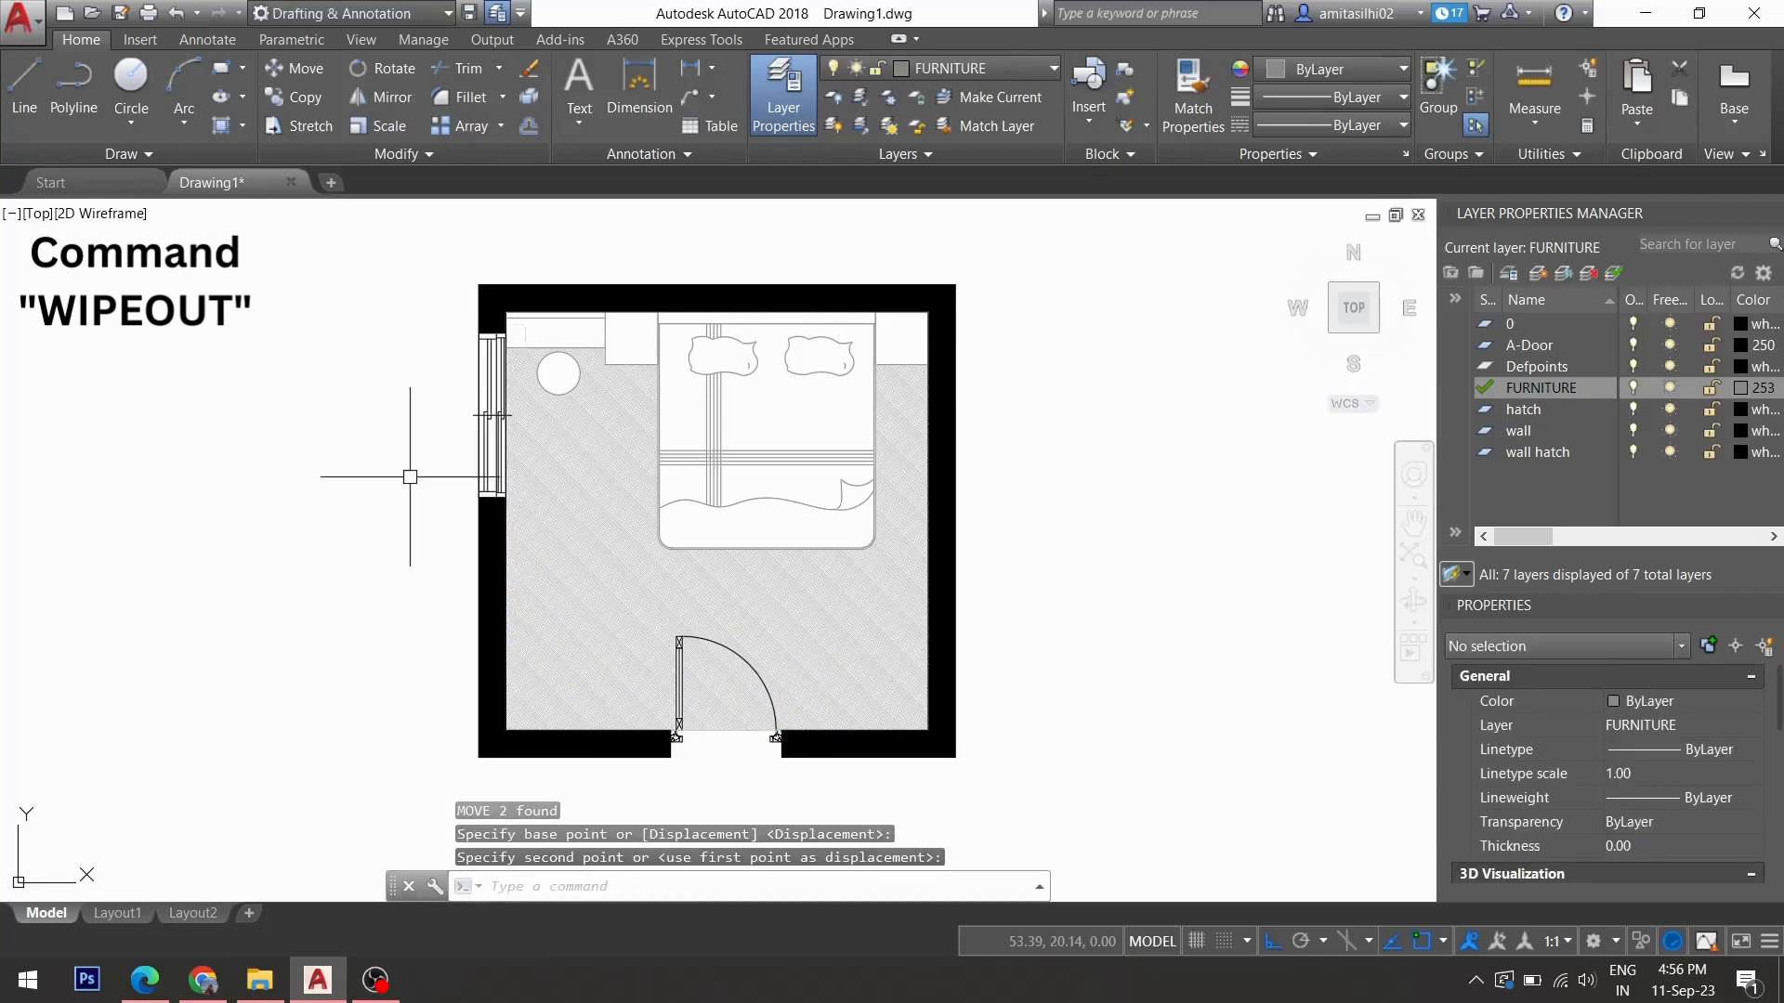